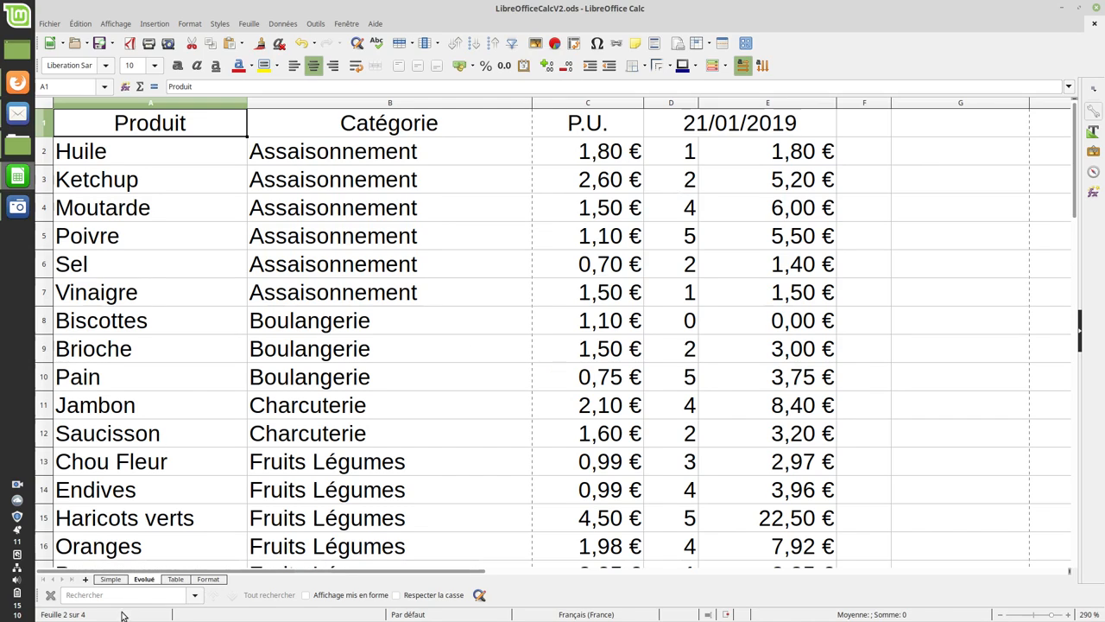
Step: Switch to the Simple sheet and move the cell cursor to an empty cell below the table
left_click(110, 579)
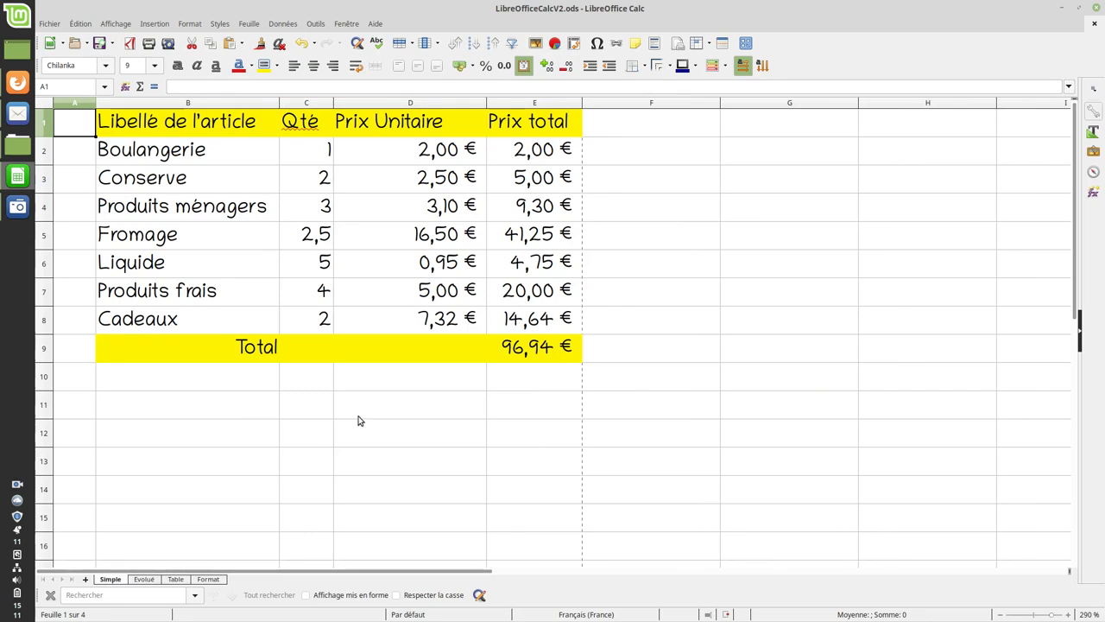
left_click(403, 402)
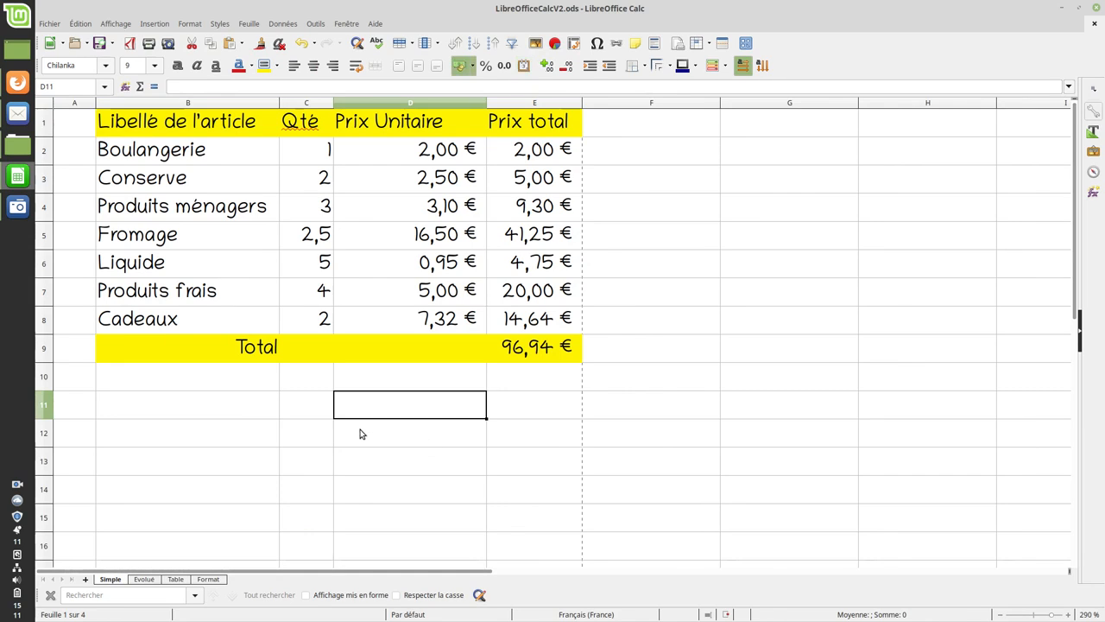
left_click(226, 410)
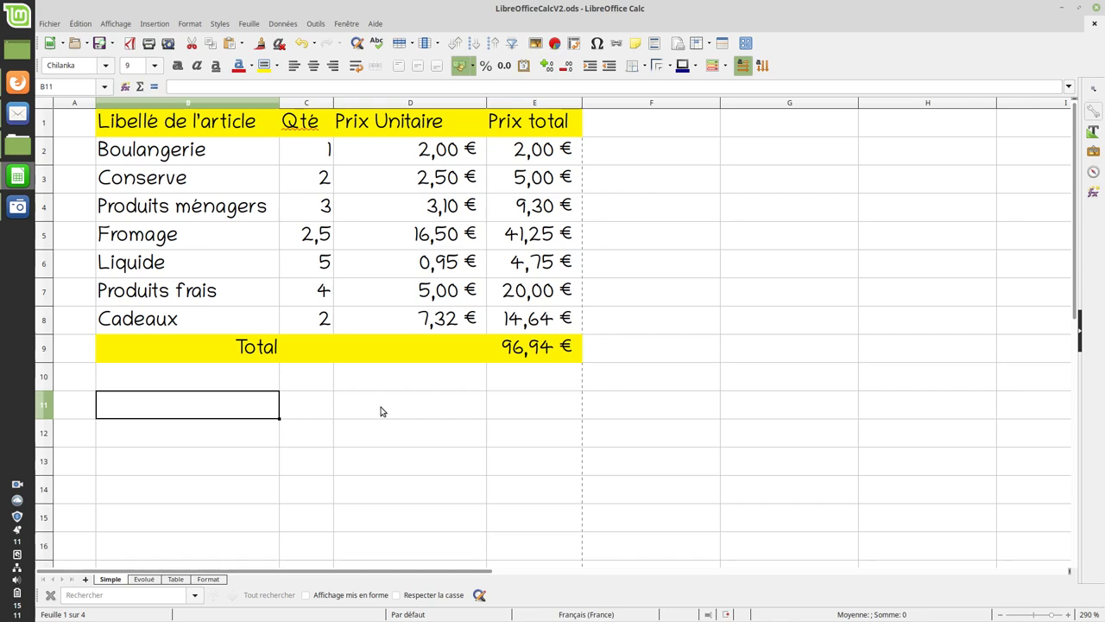
left_click(323, 406)
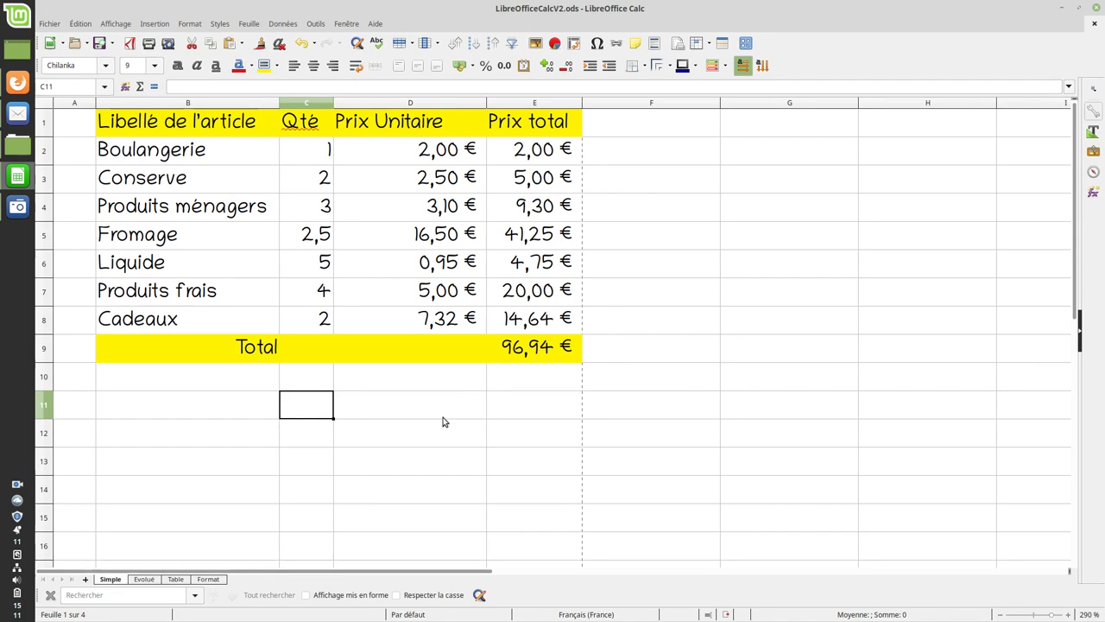
Step: Examine the print preview of the Simple sheet at a larger zoom, and return to the spreadsheet
left_click(48, 24)
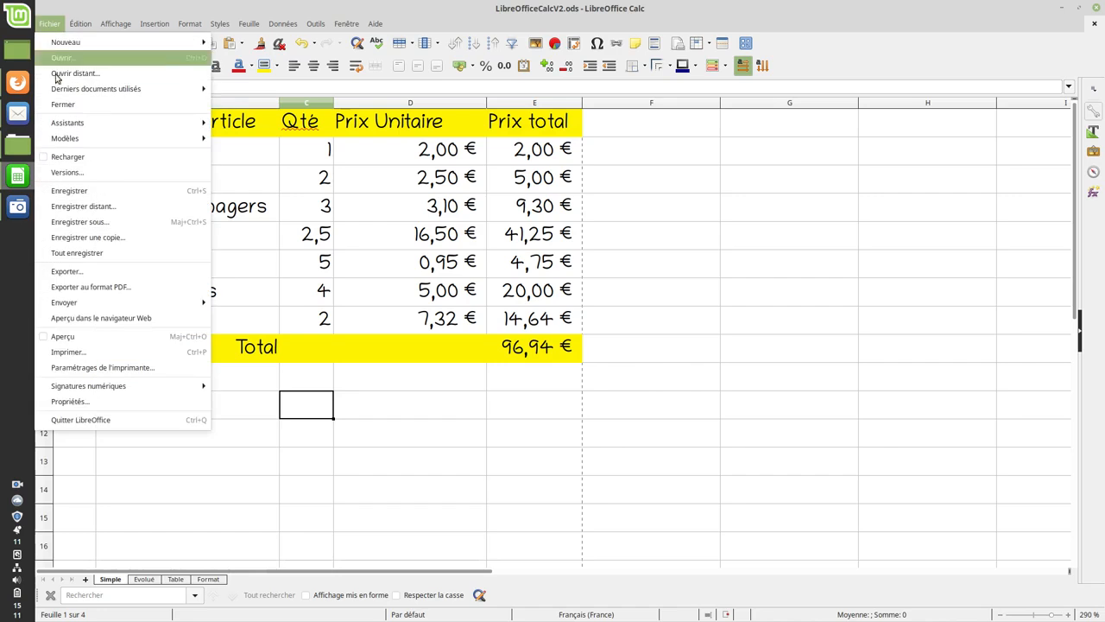
left_click(73, 340)
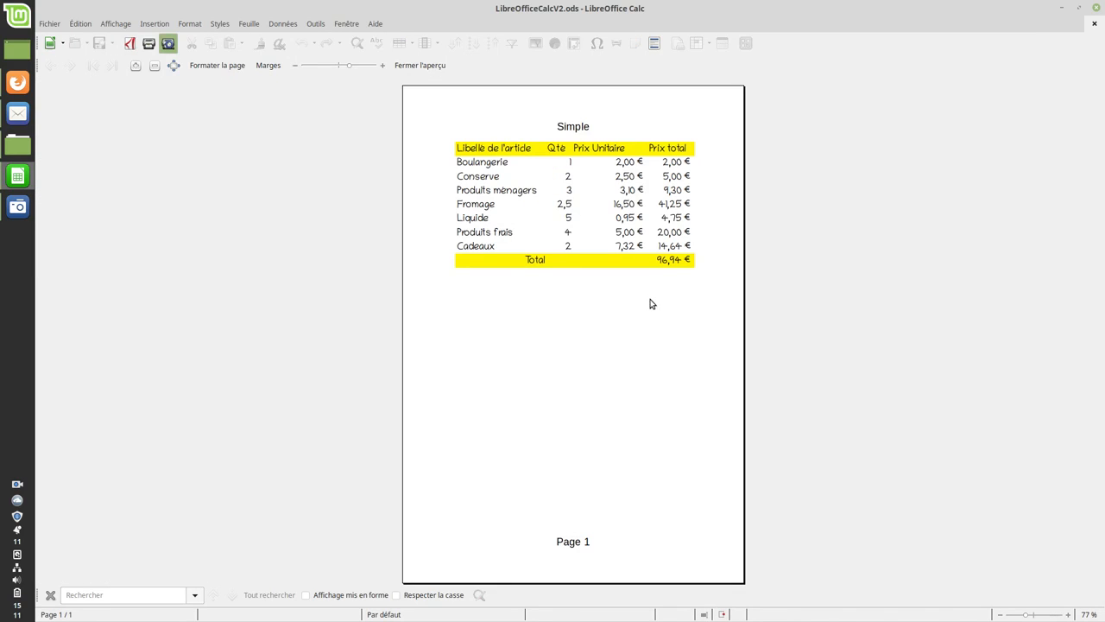
scroll(652, 304, "up", 3)
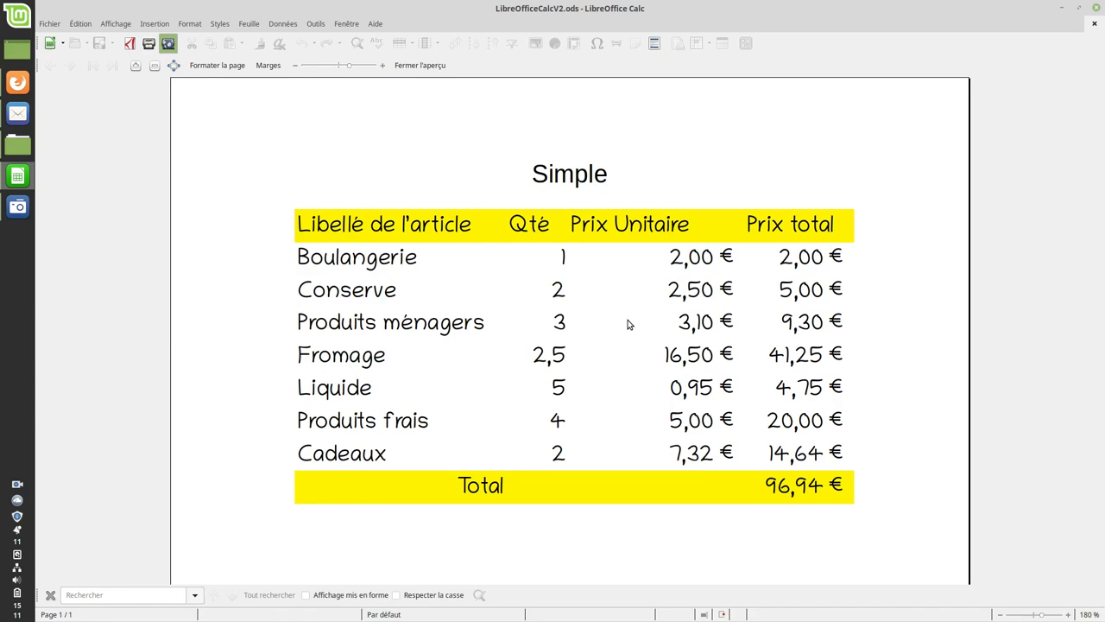
key("Escape")
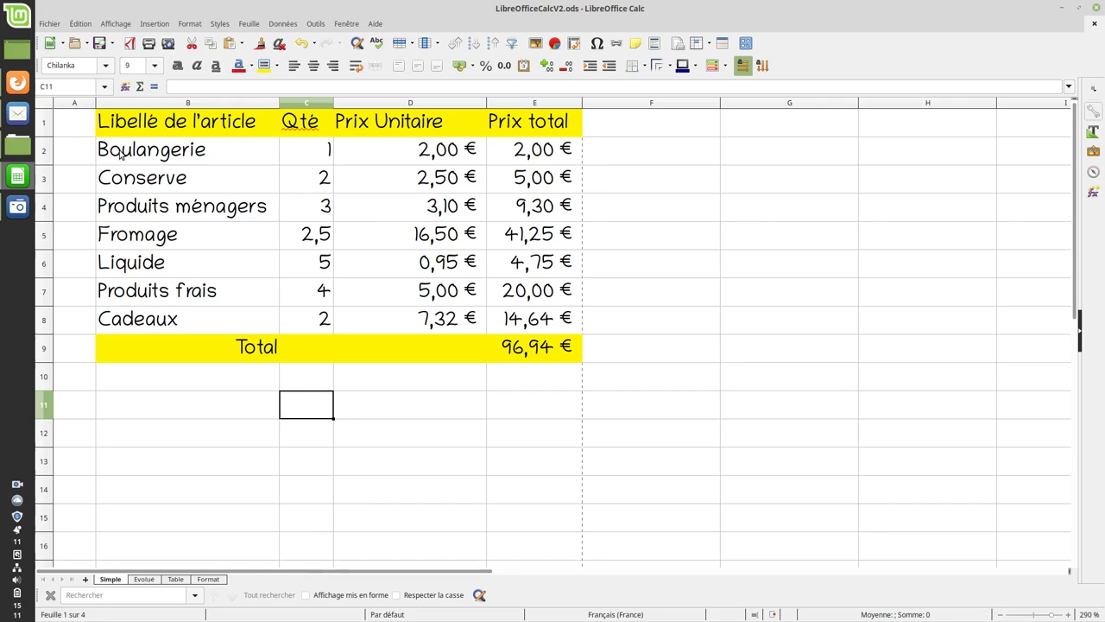
Step: Insert a row above row 1 and enter the title "Liste des courses" in cell B1
left_click(43, 126)
right_click(44, 126)
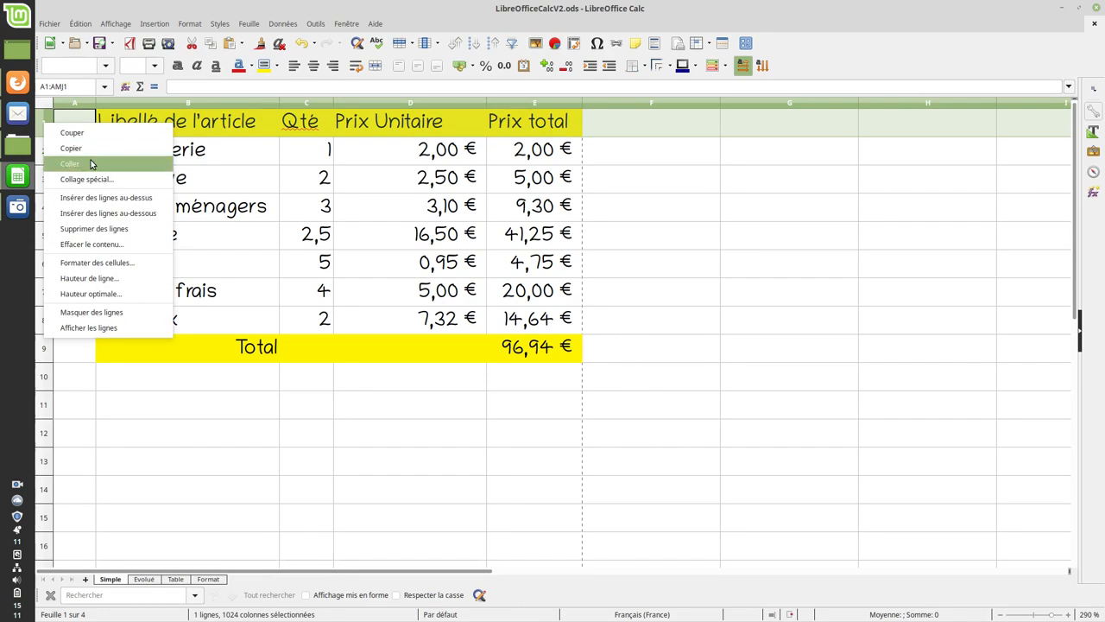
left_click(111, 197)
left_click(181, 128)
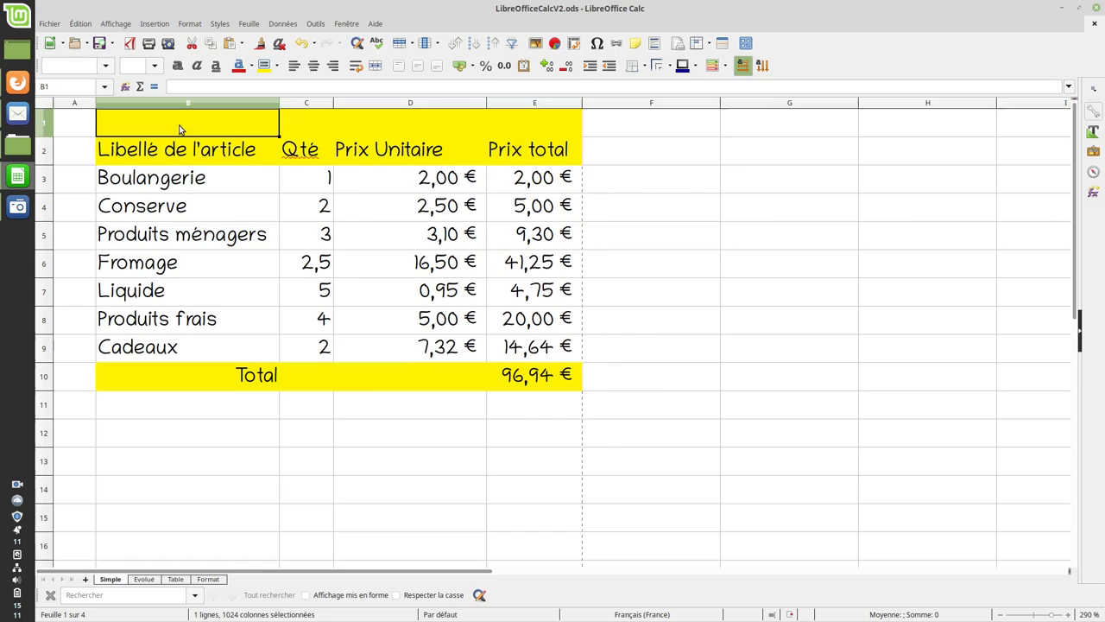
type("Liste d")
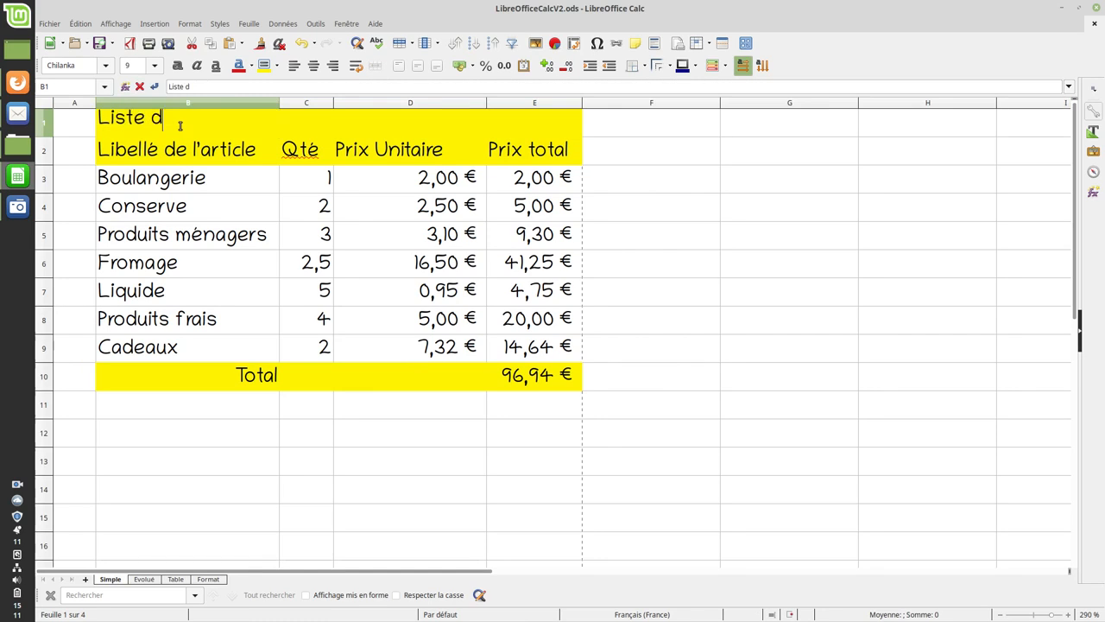
type("es courses")
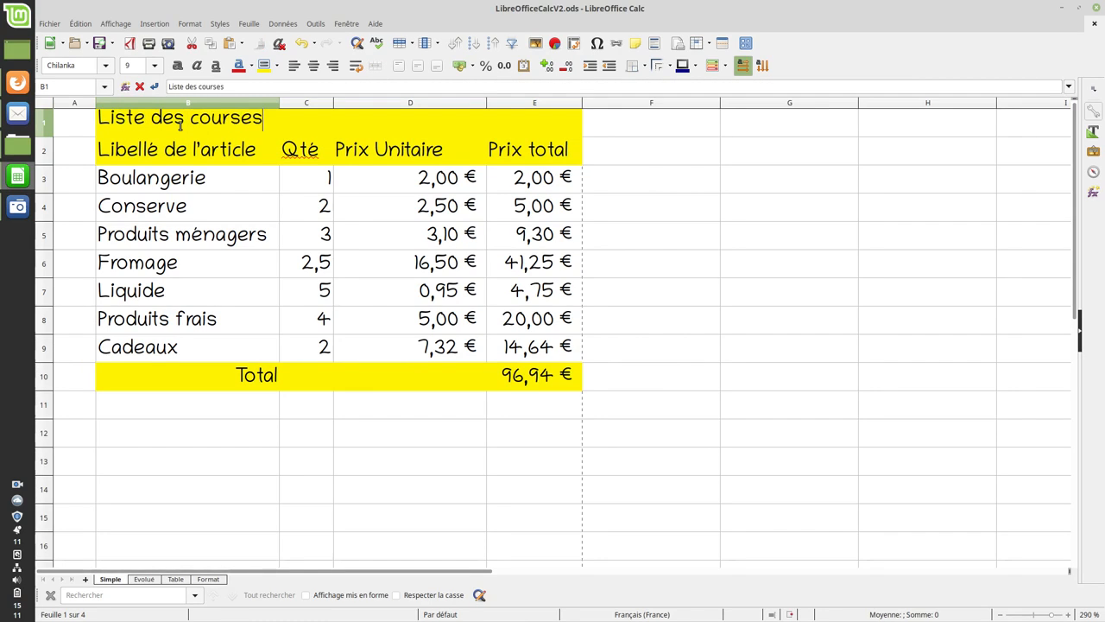
key("Return")
Step: Merge and center the title across cells B1:E1
left_click(181, 125)
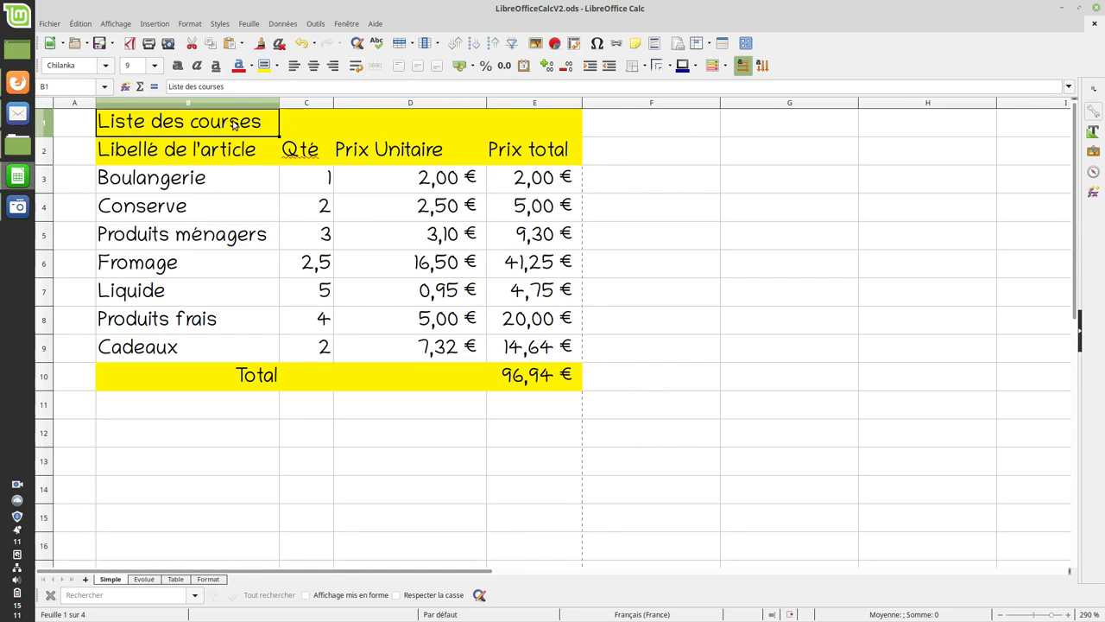
left_click_drag(251, 125, 507, 133)
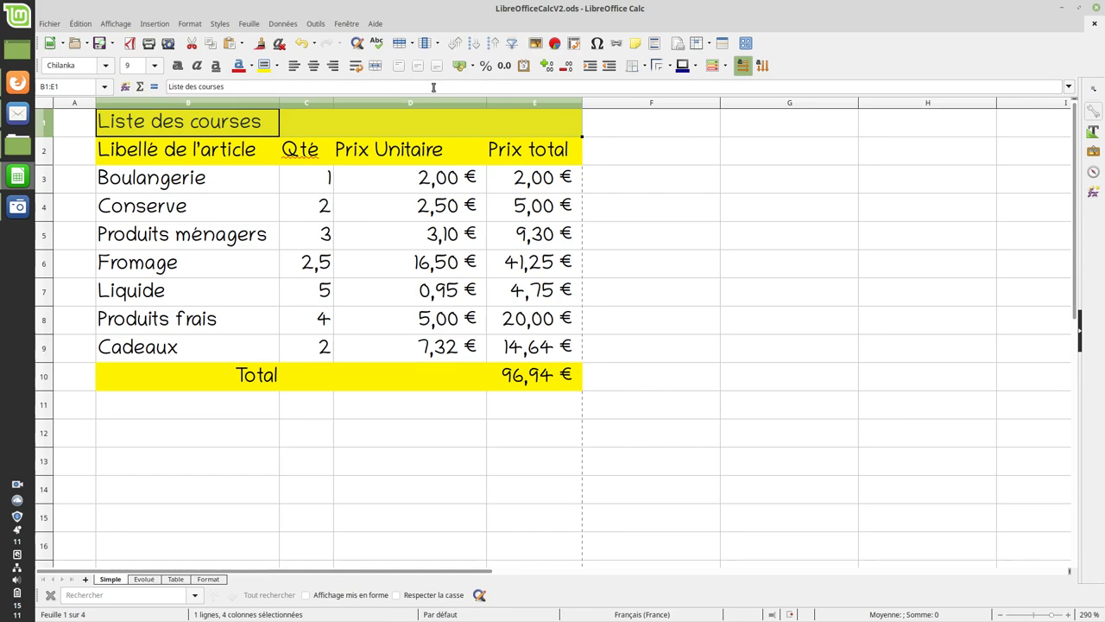
left_click(377, 67)
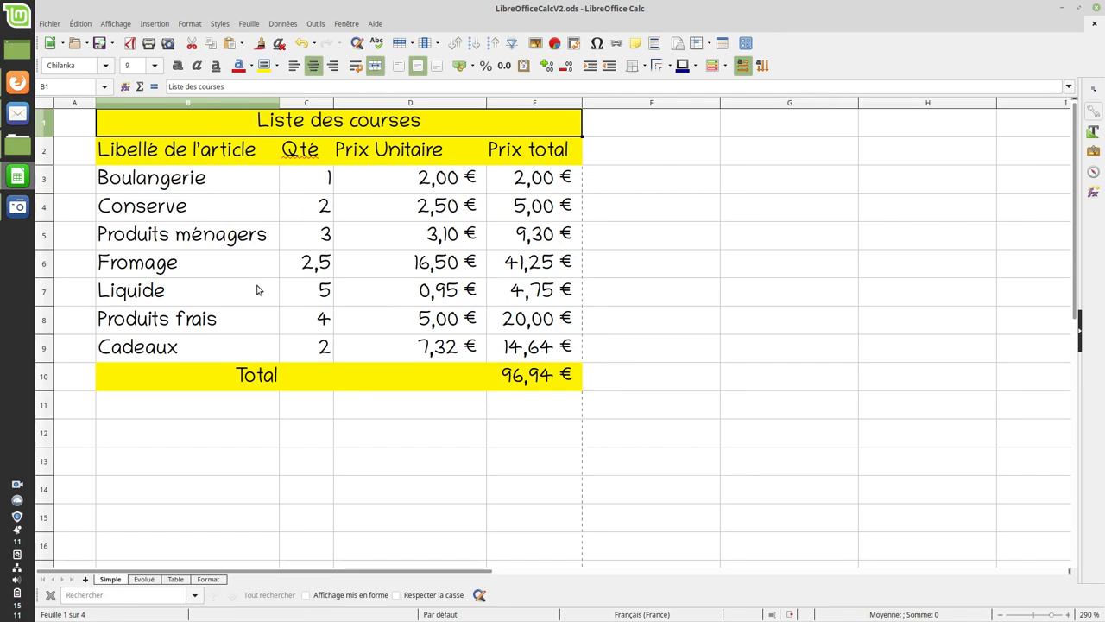
Step: Select the whole table B1:E10 and open its cell formatting settings
left_click(184, 176)
left_click_drag(177, 129, 444, 374)
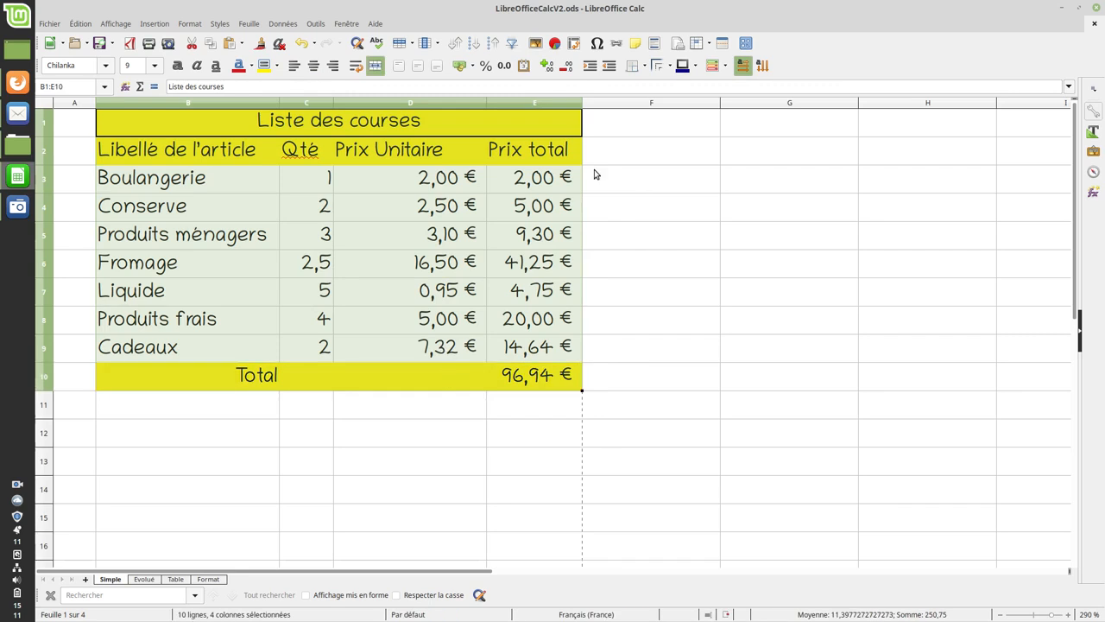
left_click(644, 67)
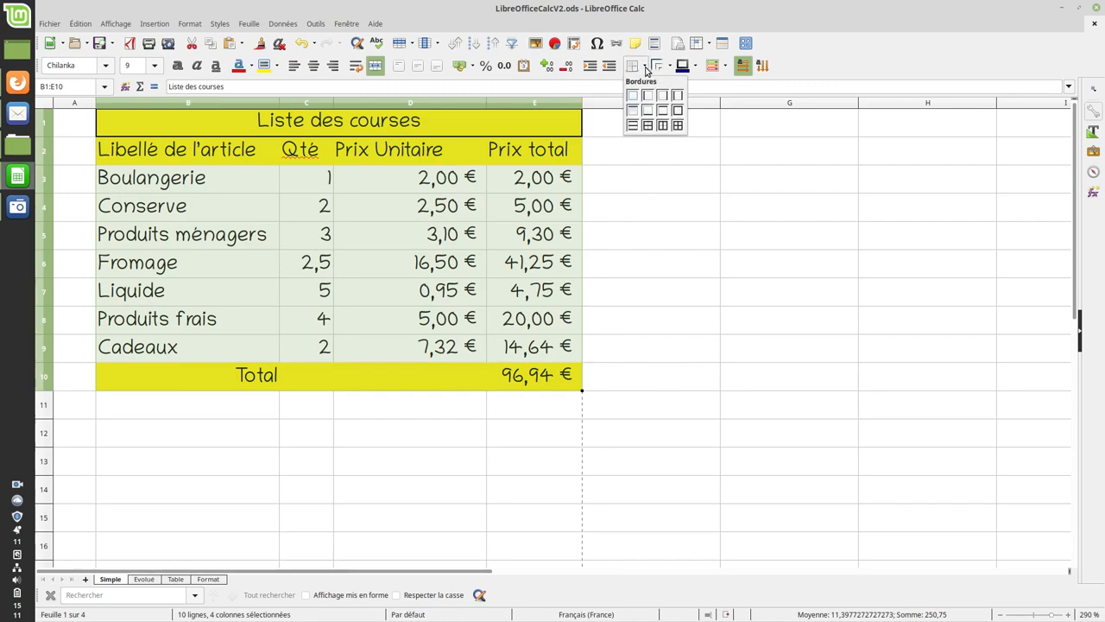
left_click(646, 69)
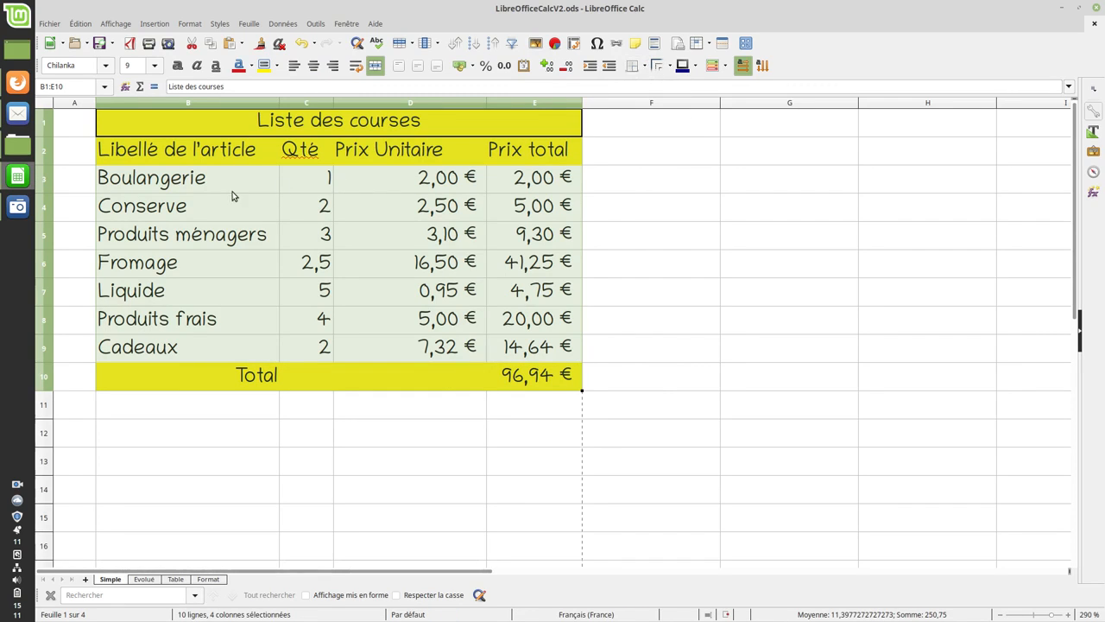
right_click(256, 182)
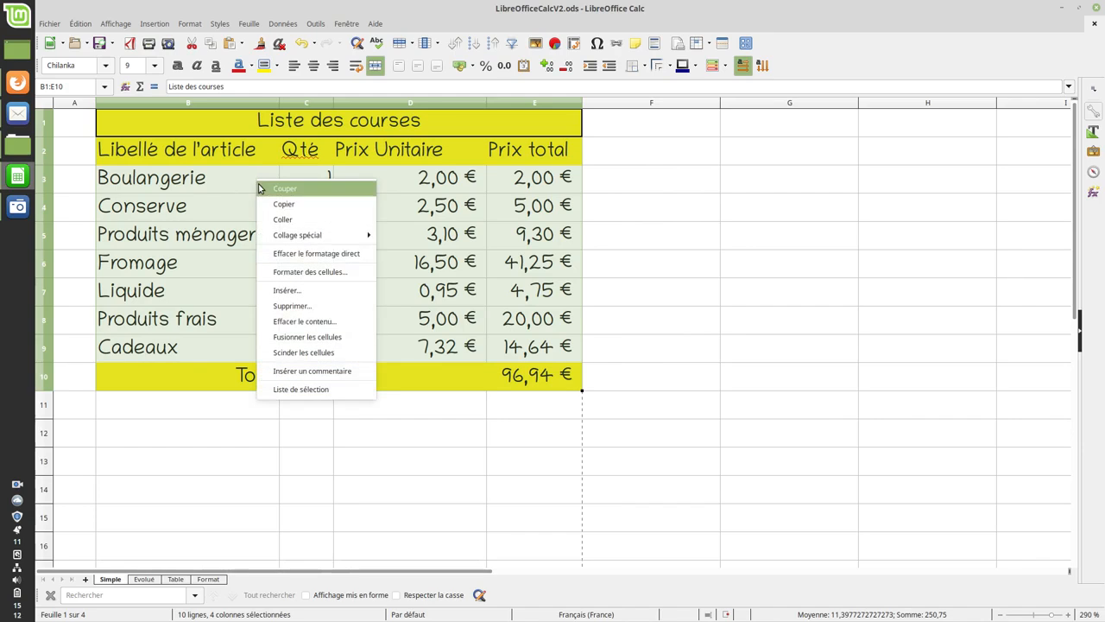
left_click(311, 273)
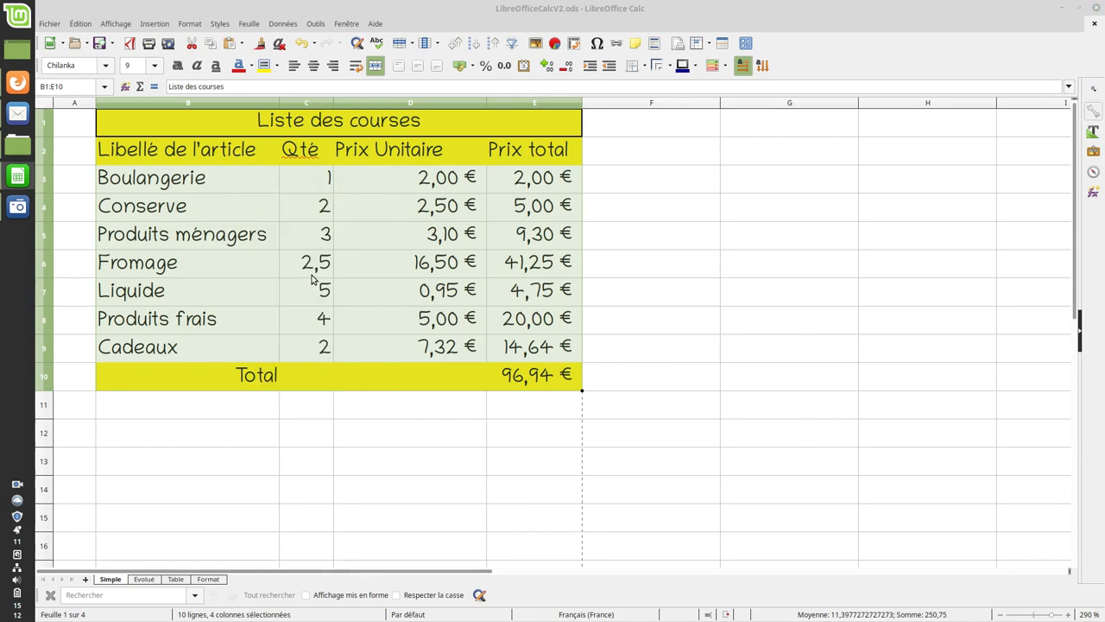
Step: Look through the number, font, font effects and alignment settings for the selected cells
left_click(327, 172)
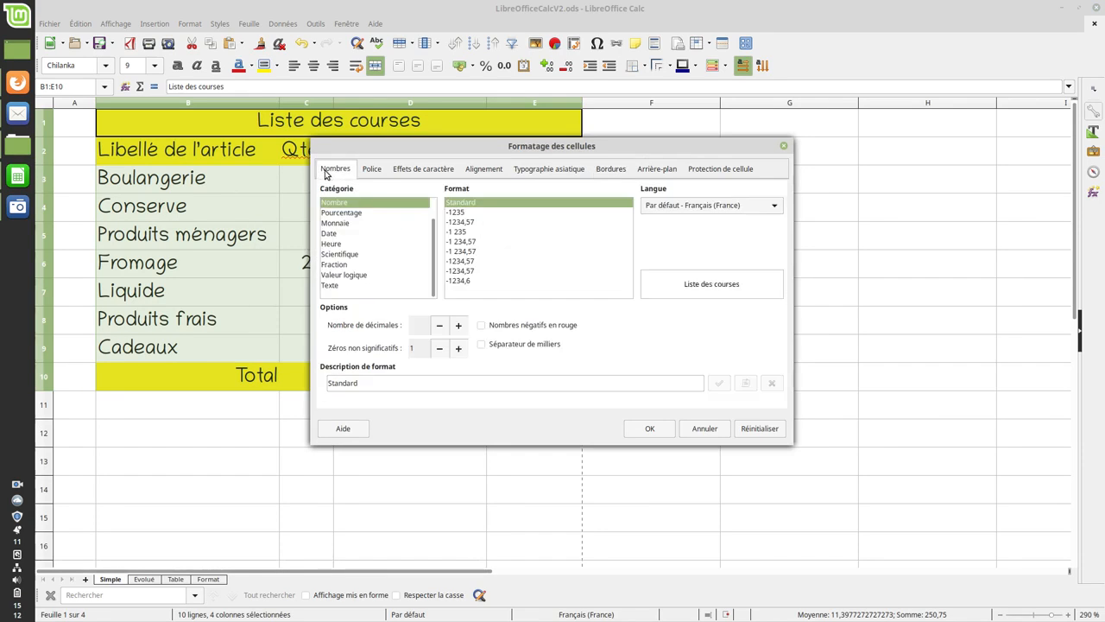
left_click(373, 170)
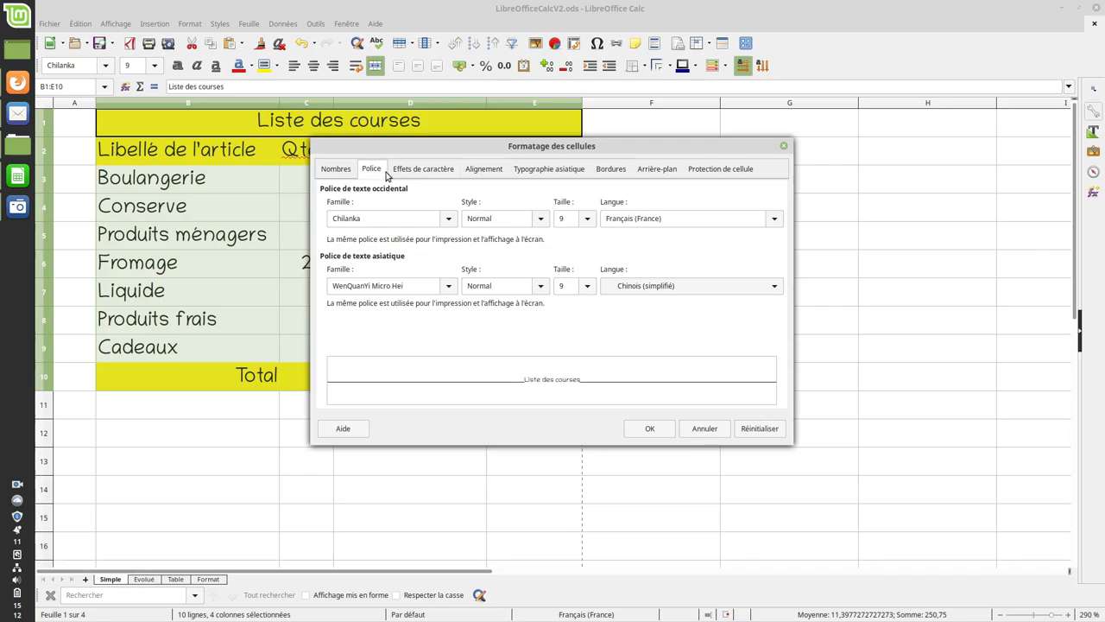
left_click(423, 170)
left_click(483, 170)
left_click(421, 172)
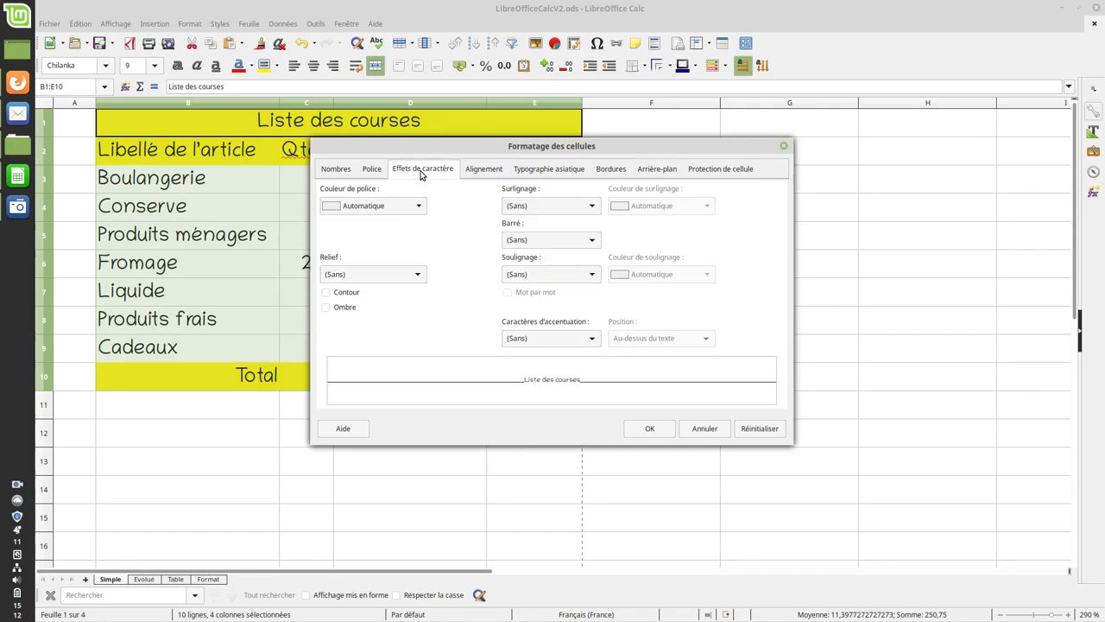
Step: Set a dotted border line style and apply it to the outer frame and all inner lines of the table
left_click(609, 169)
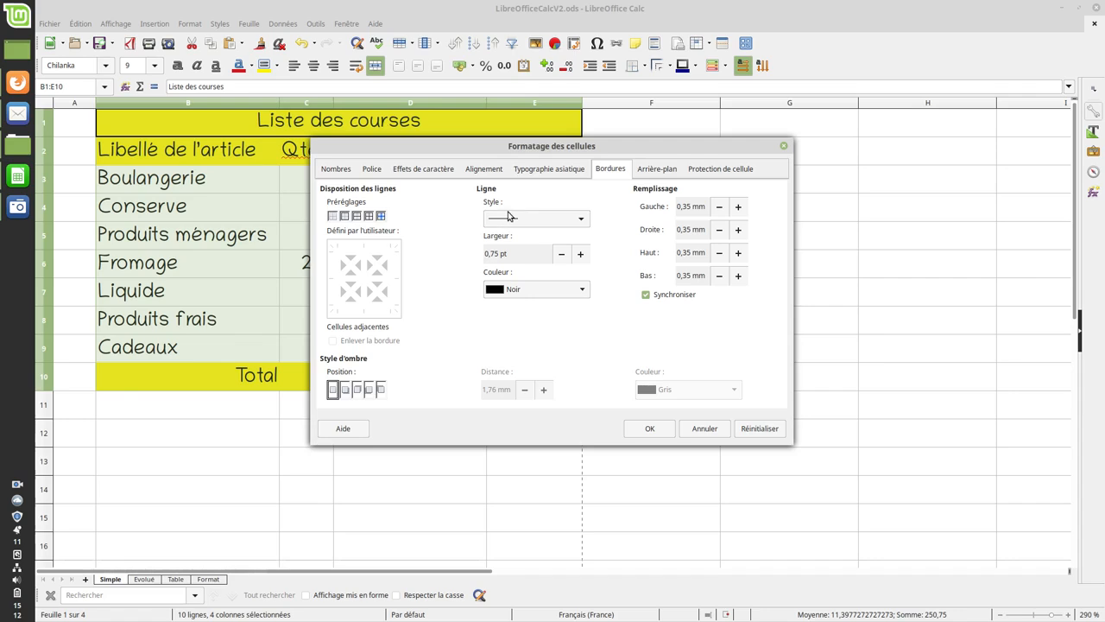
left_click(581, 223)
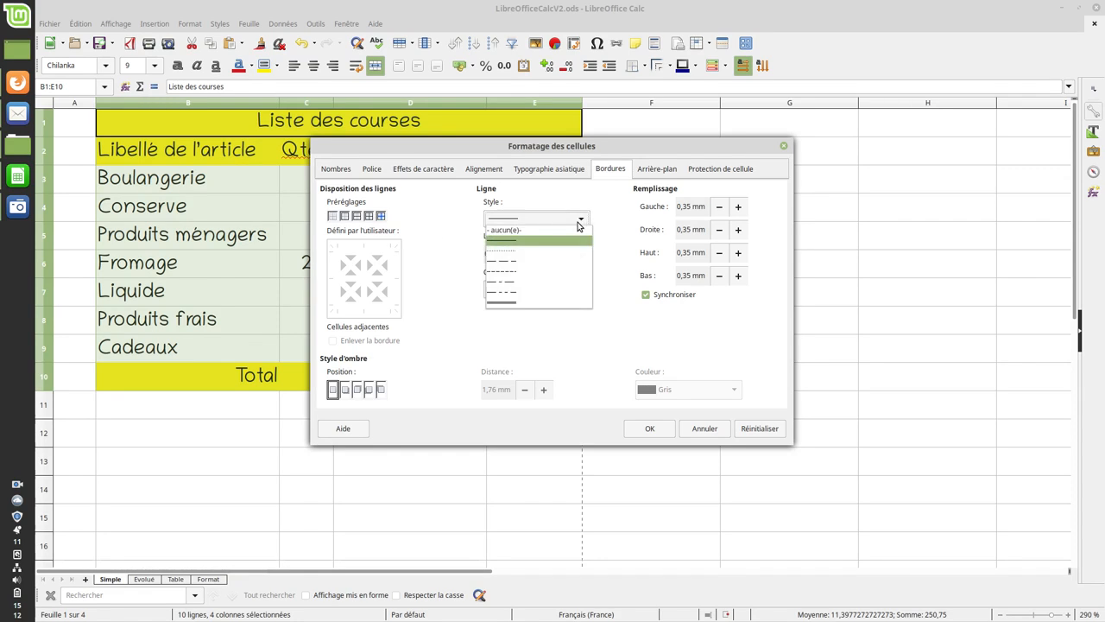
left_click(518, 252)
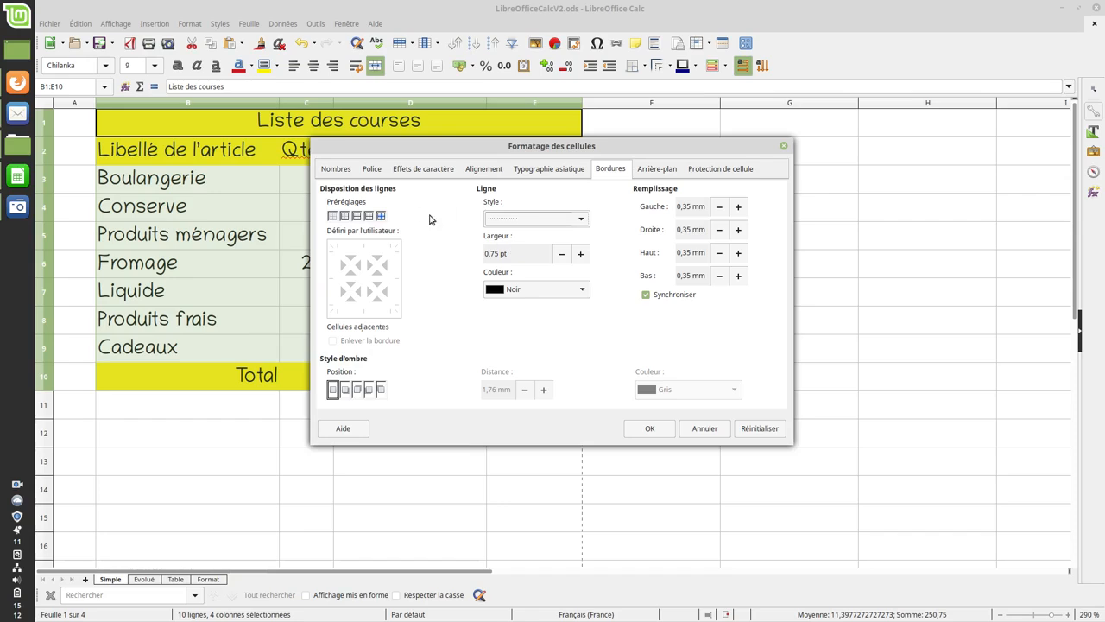
left_click(369, 216)
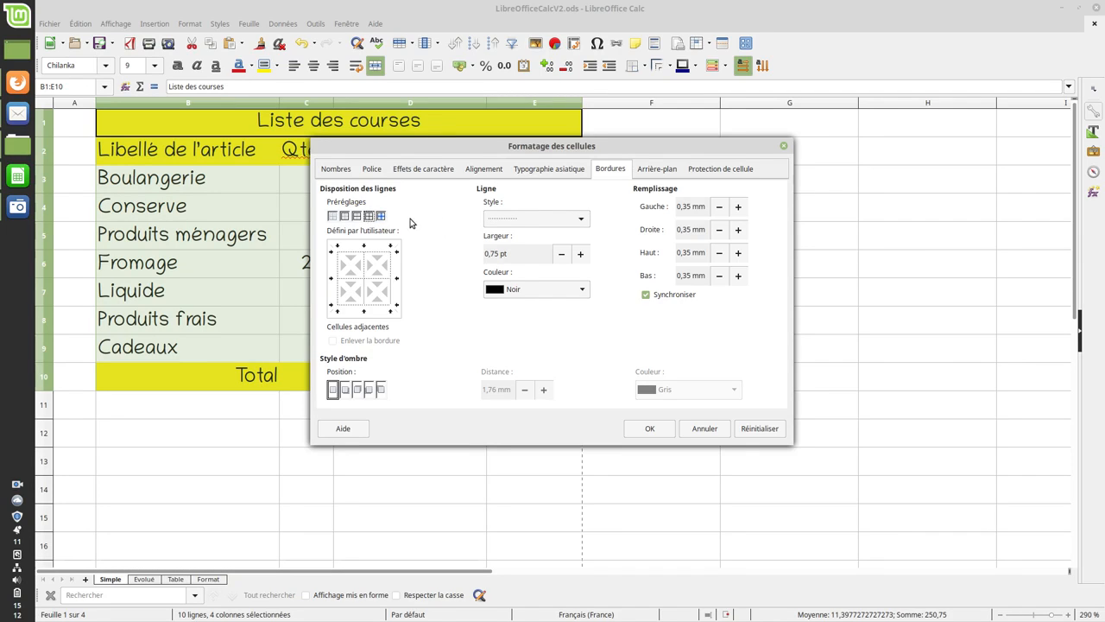
Step: Try the solid line style on the table borders, and return to the dotted style
left_click(580, 221)
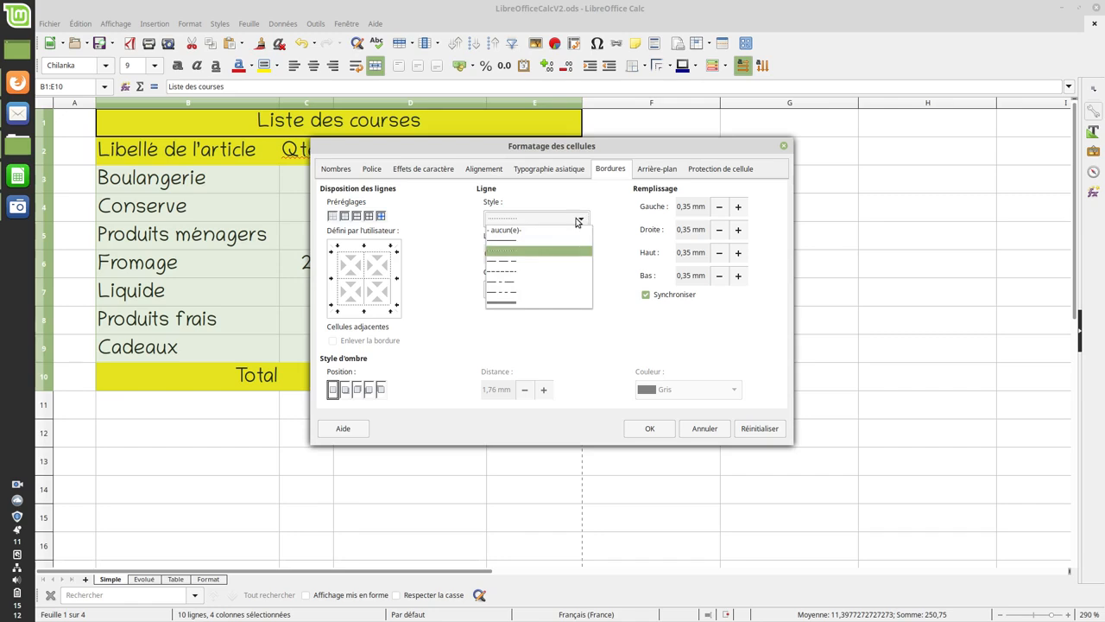
left_click(519, 242)
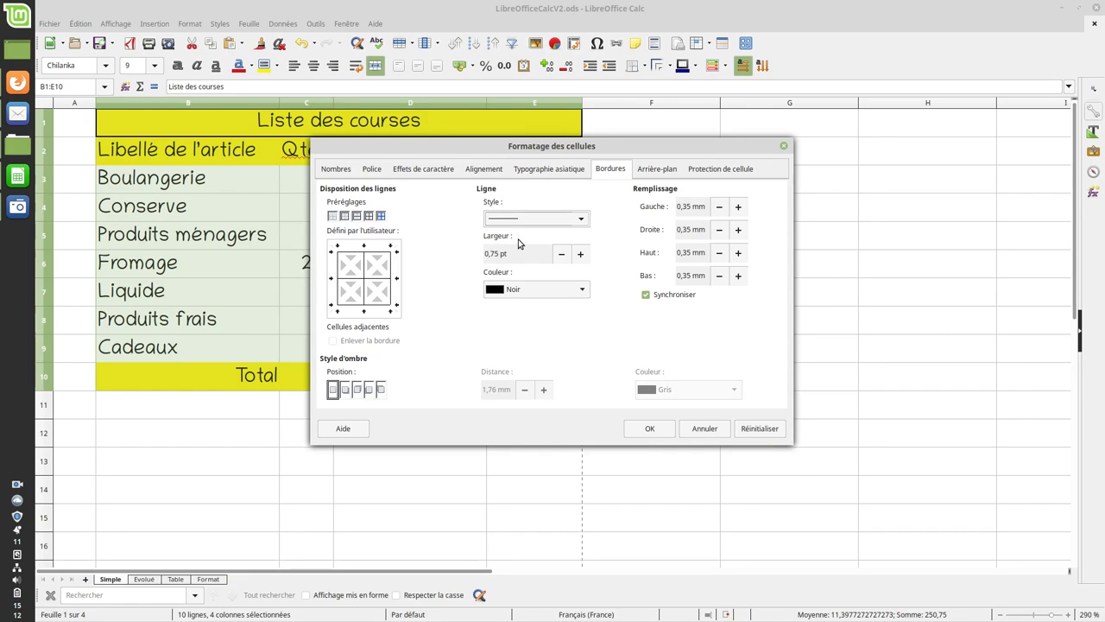
left_click(579, 218)
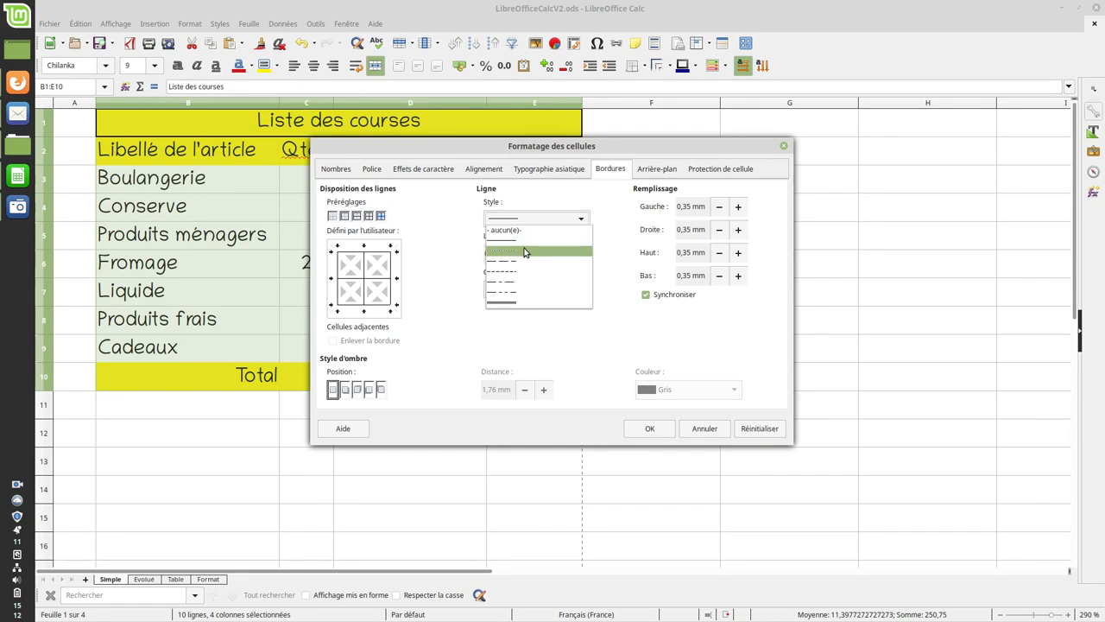
left_click(524, 252)
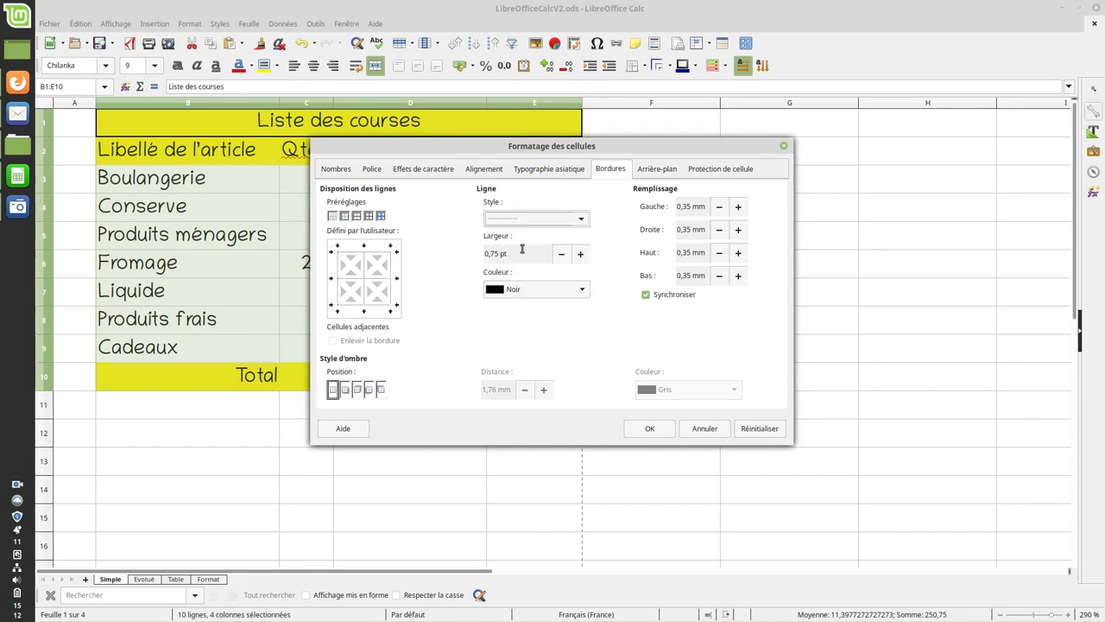
Step: Limit the table borders to the outer frame only and set the frame to a solid line
left_click(344, 216)
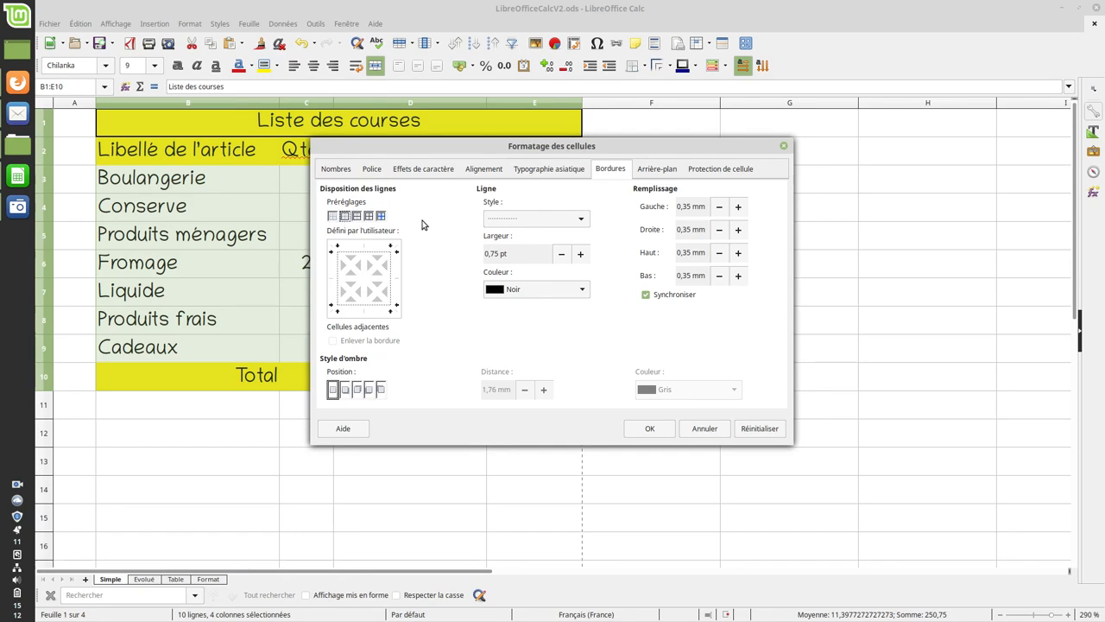
left_click(582, 220)
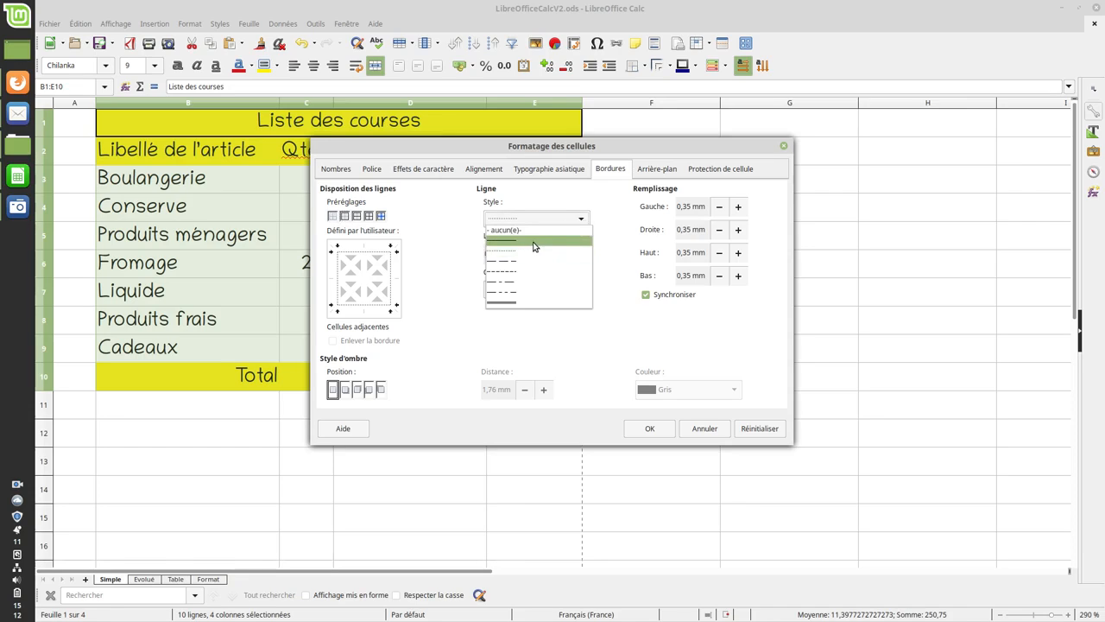
left_click(532, 242)
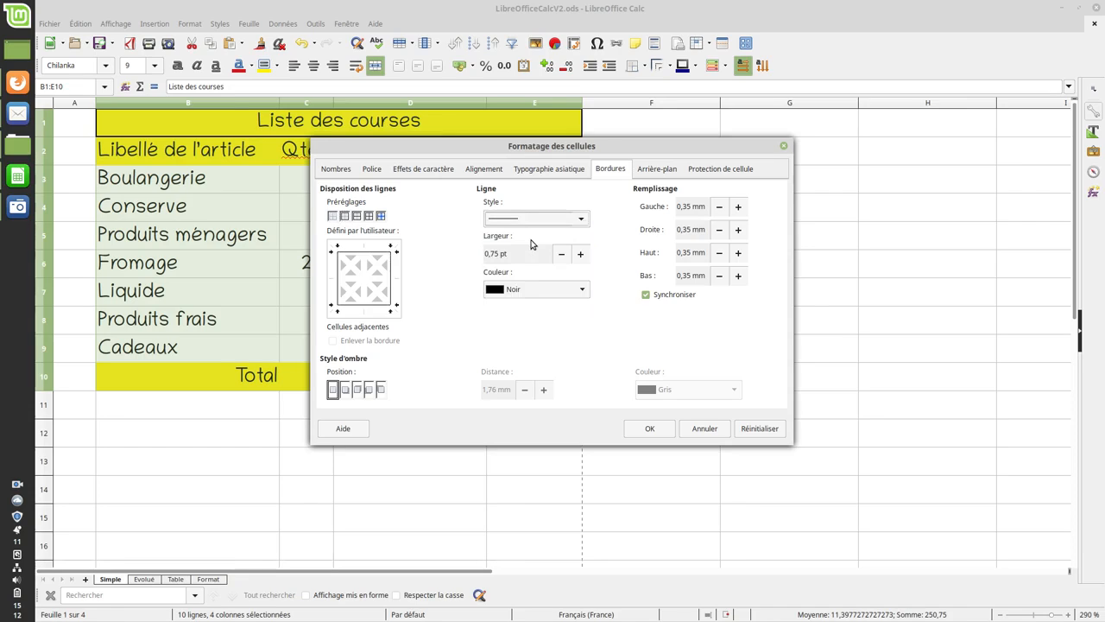
Step: Set the table's inner vertical and horizontal lines to the dotted style and apply the border formatting
left_click(363, 272)
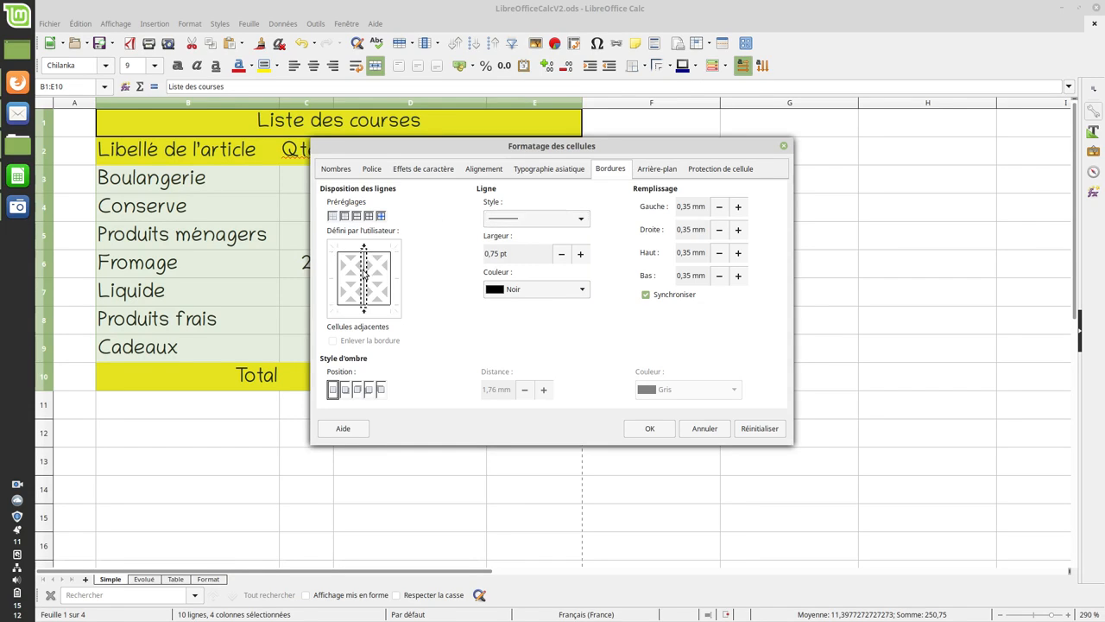
left_click(581, 221)
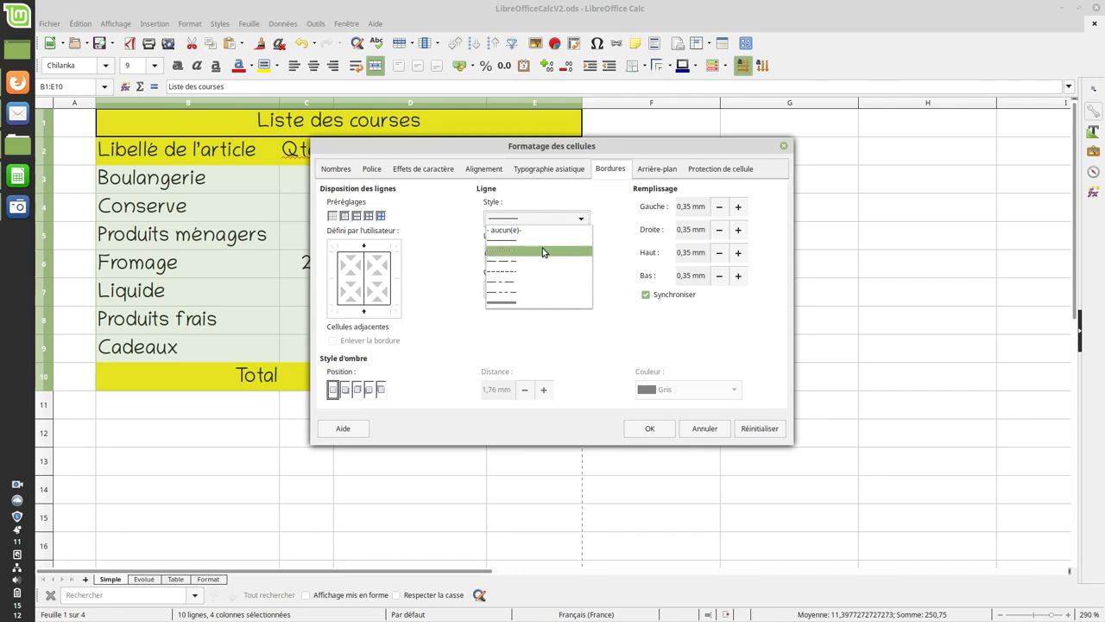
left_click(544, 249)
left_click(349, 278)
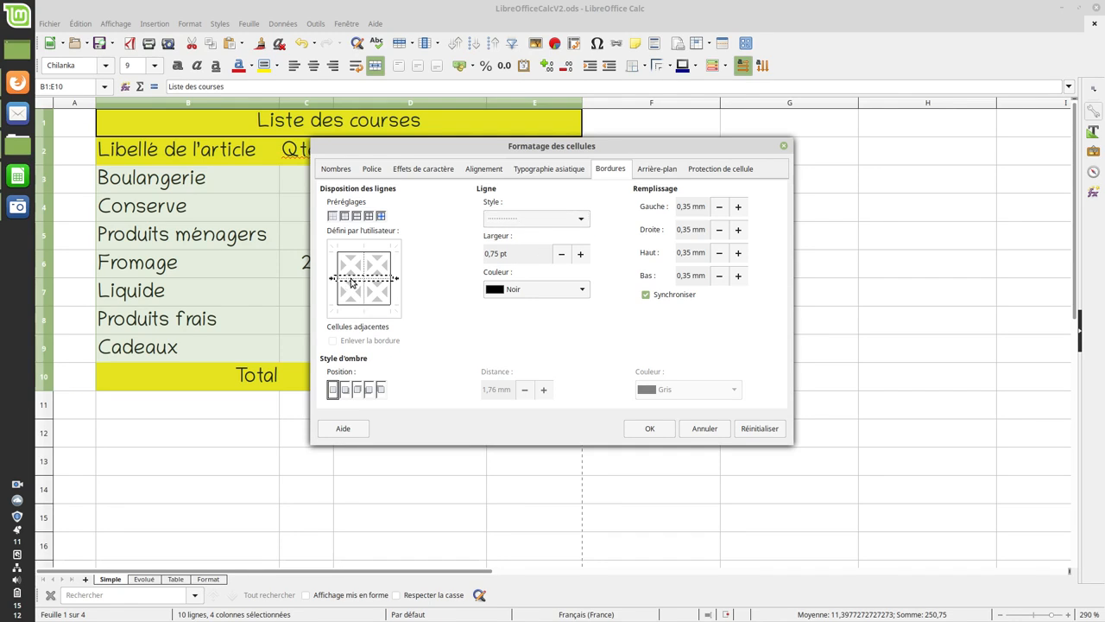
left_click(494, 223)
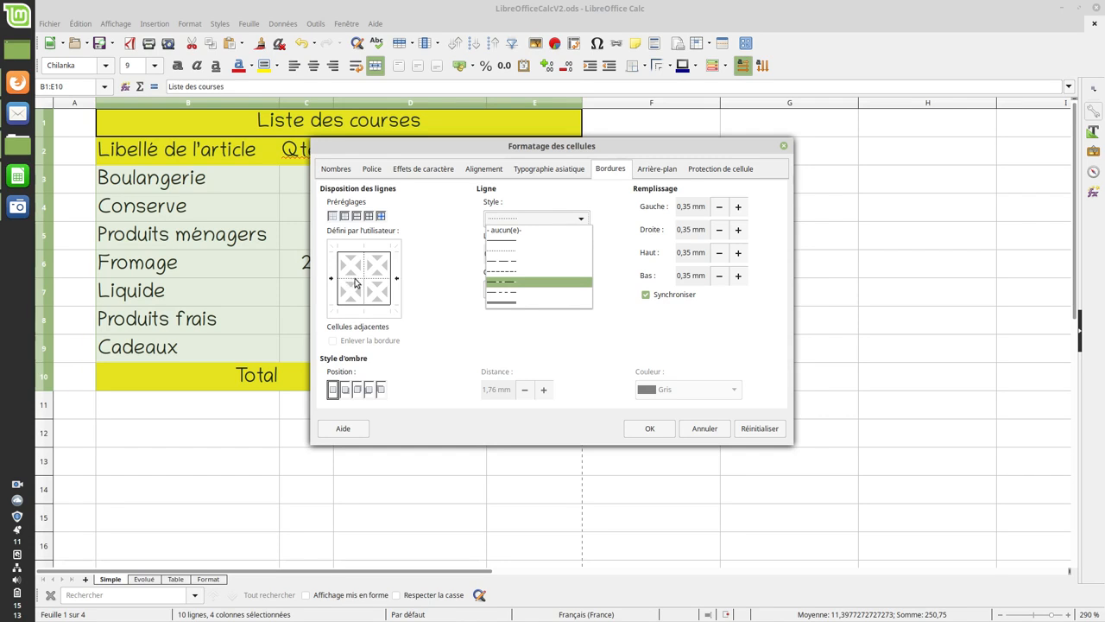
left_click(649, 430)
left_click(649, 430)
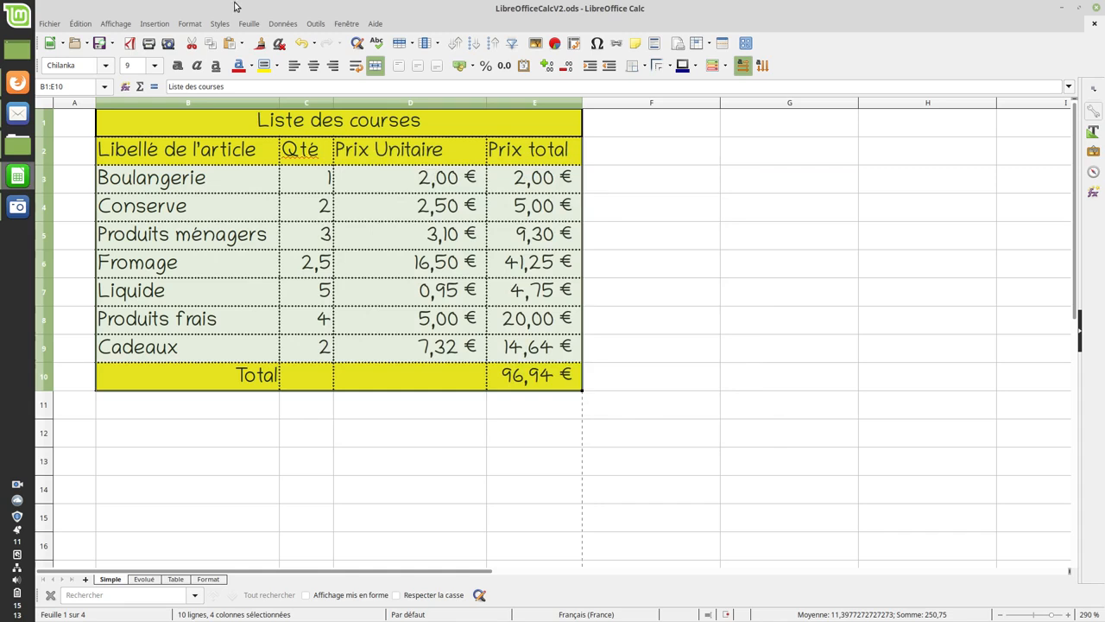
Step: Check the shopping list's borders in the print preview, and return to the sheet
left_click(52, 25)
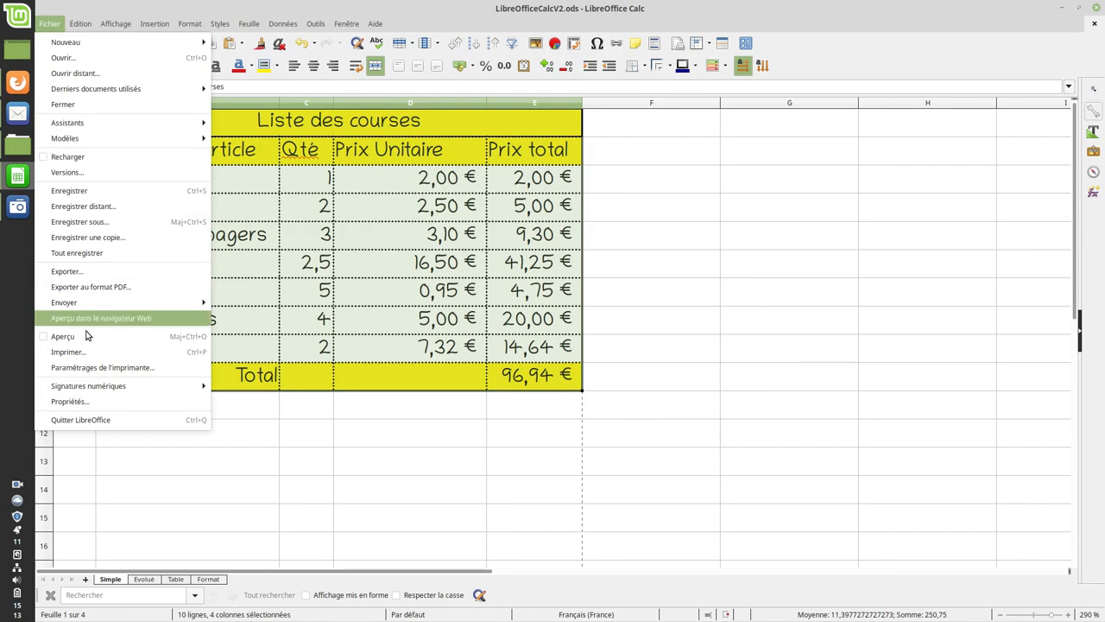
left_click(80, 337)
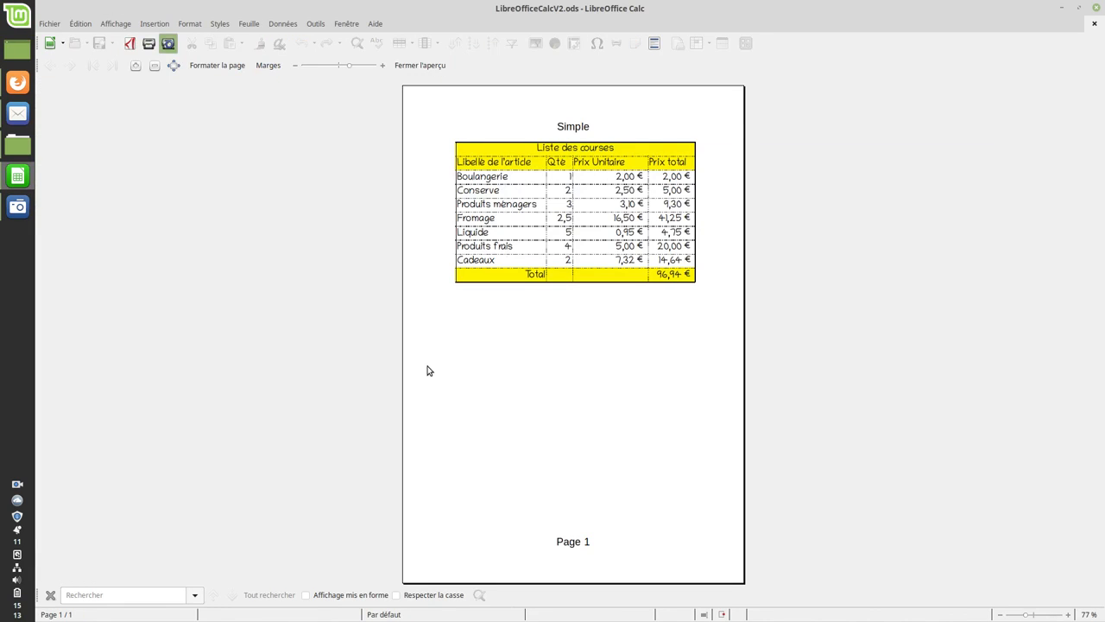
scroll(434, 353, "up", 4)
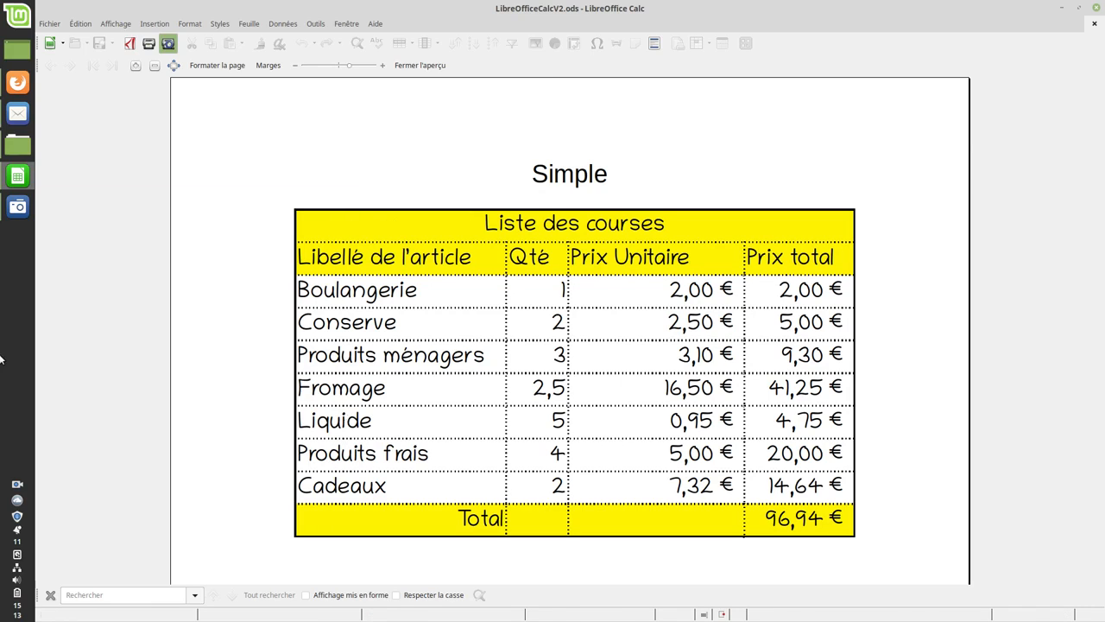
key("Escape")
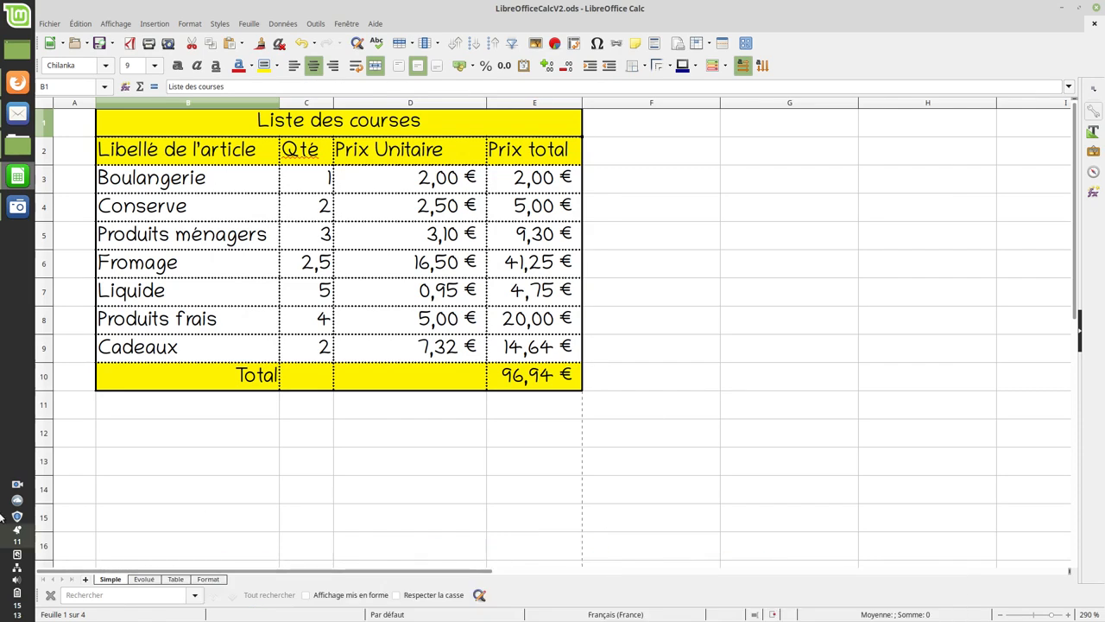
Step: Fill the header cells A1:E1 on the Evolué sheet with a yellow background
left_click(145, 579)
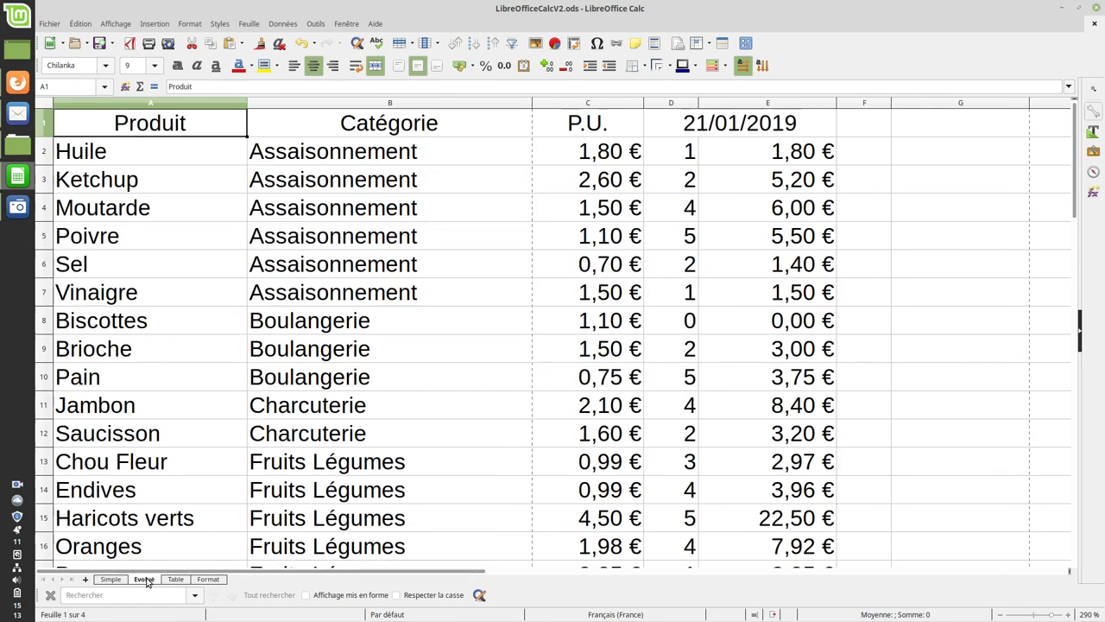
scroll(311, 414, "down", 3)
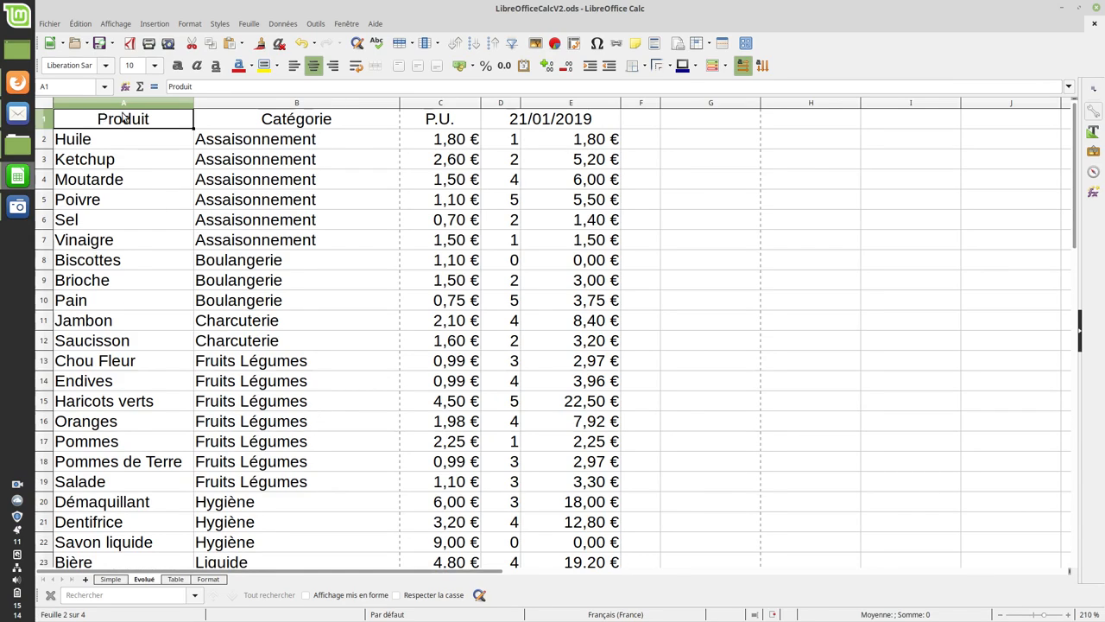
left_click_drag(124, 118, 550, 125)
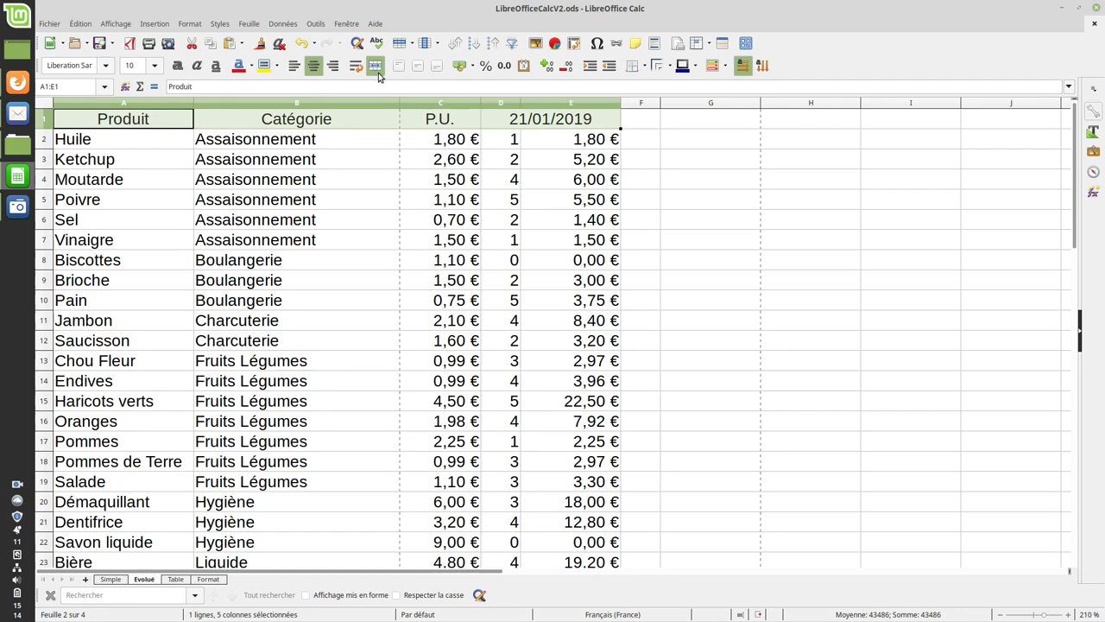
left_click(263, 66)
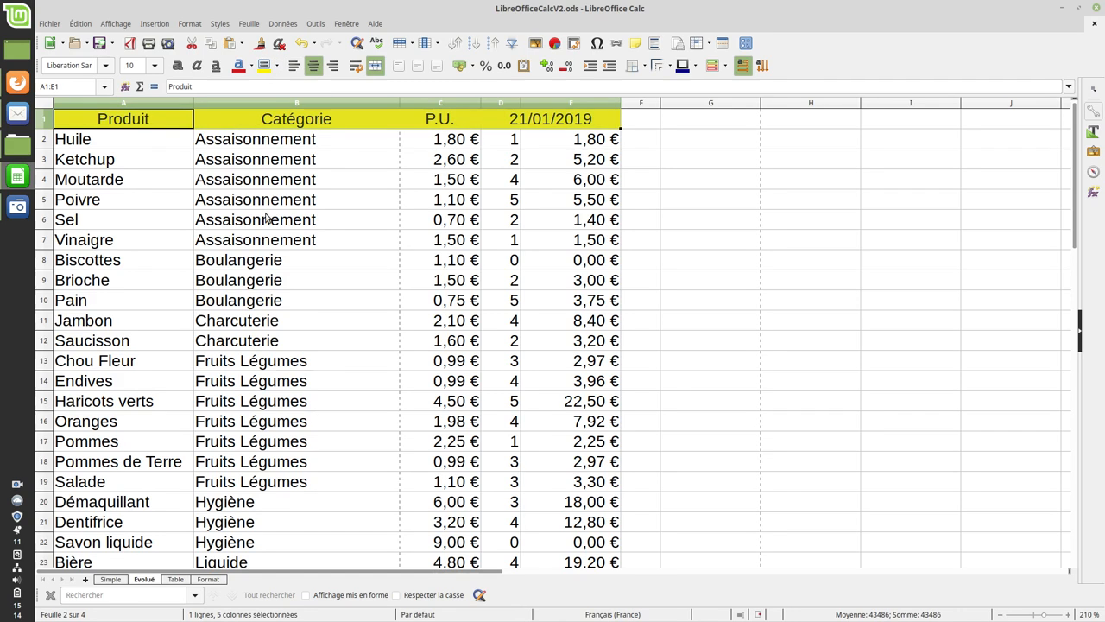
Step: Freeze the first row of the Evolué sheet with the entire sheet selected
left_click(136, 142)
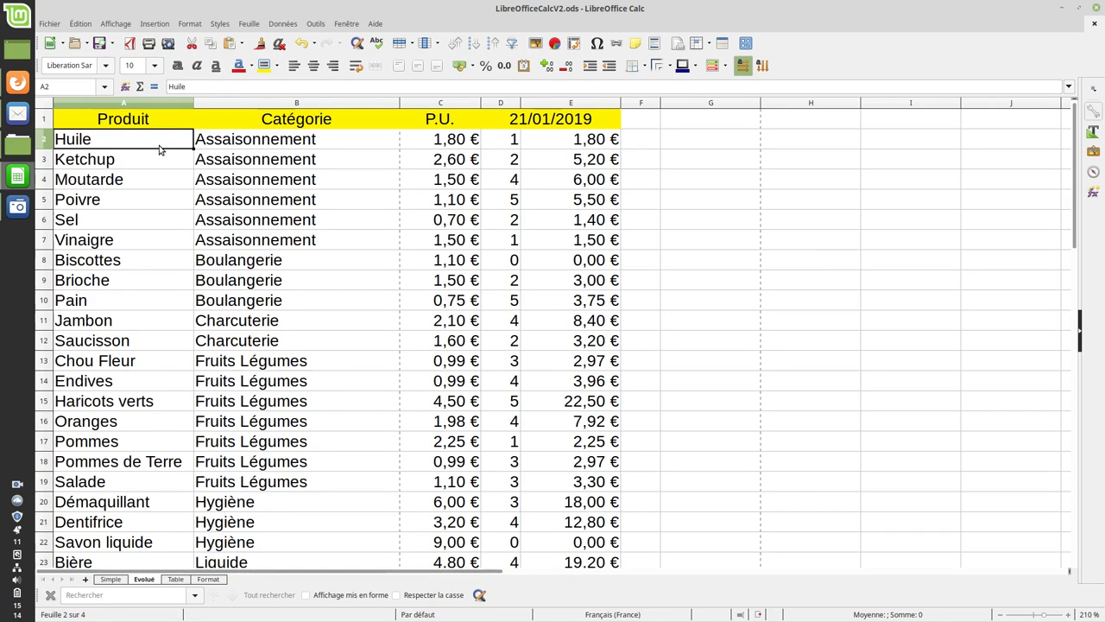
left_click(125, 27)
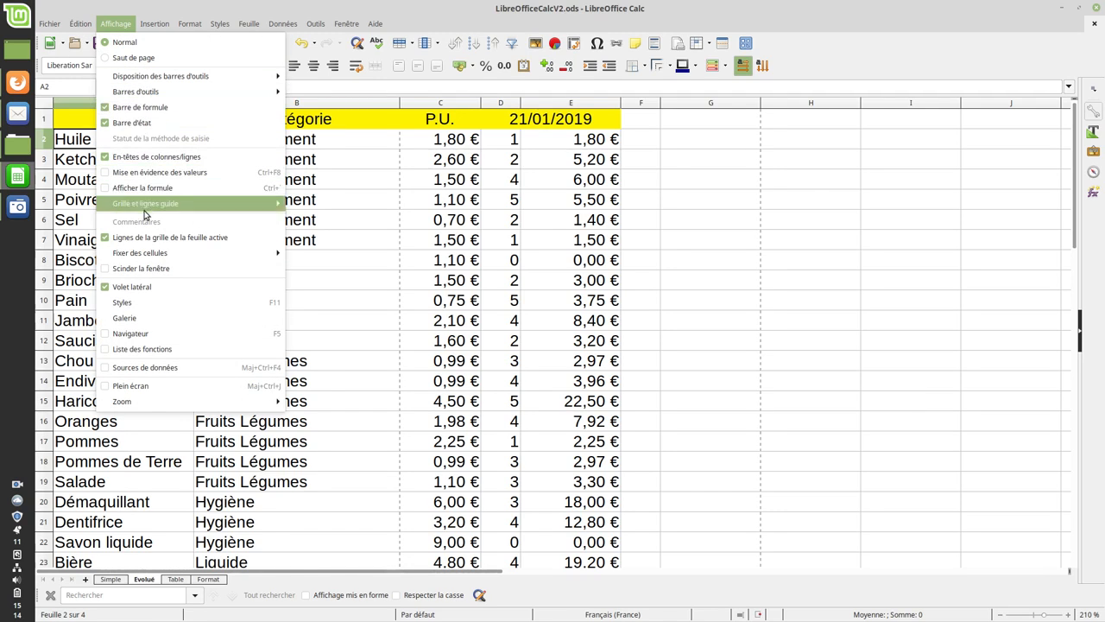
mouse_move(158, 252)
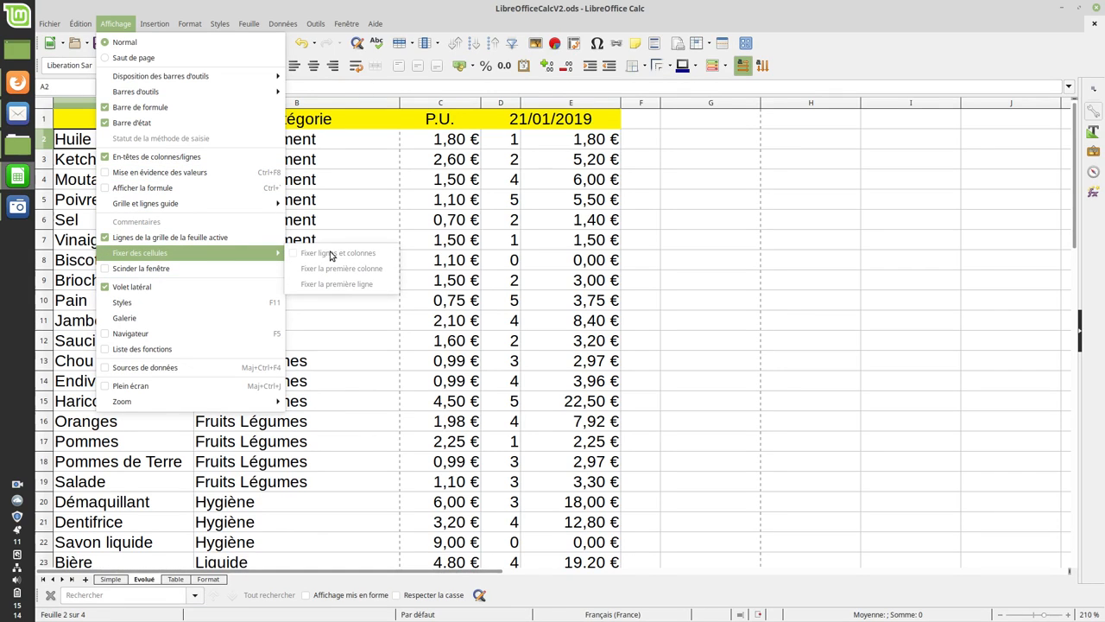
left_click(43, 108)
left_click(44, 108)
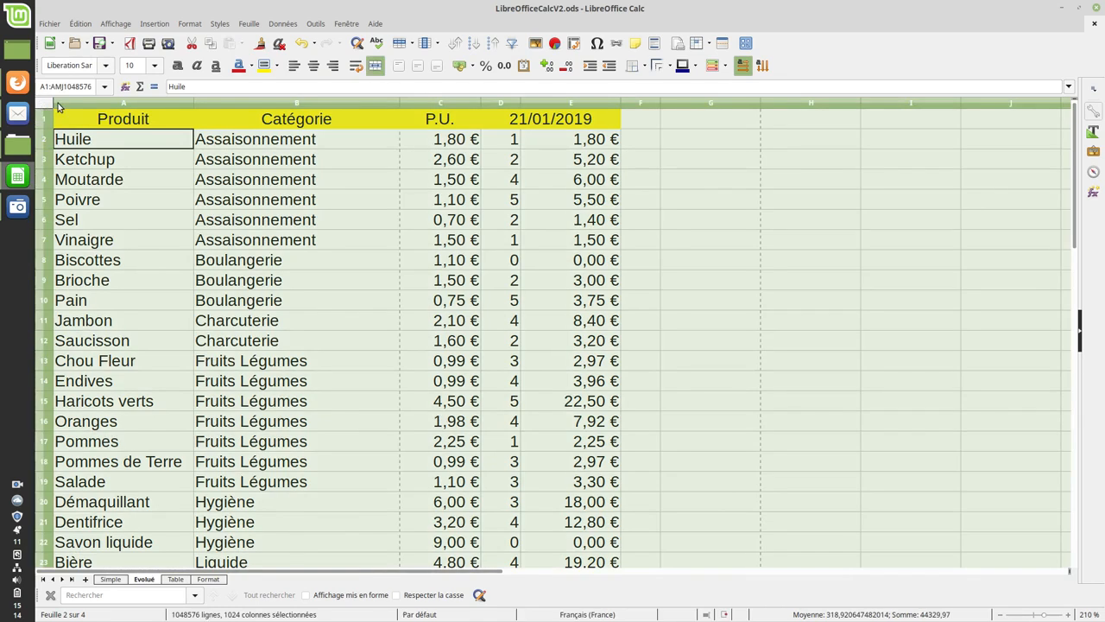
left_click(117, 24)
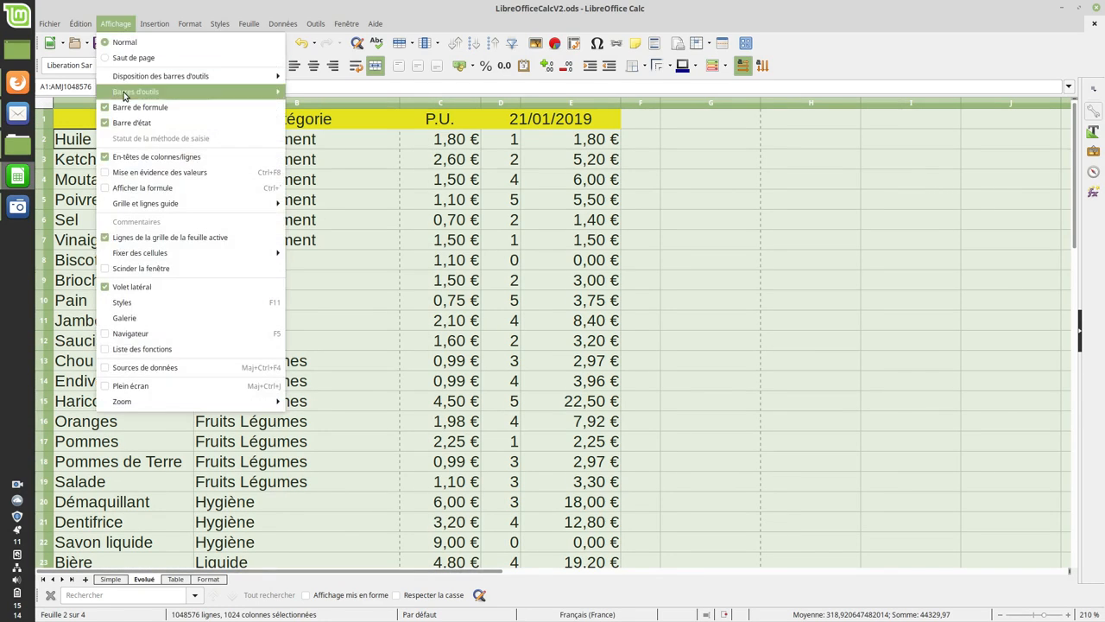
mouse_move(157, 255)
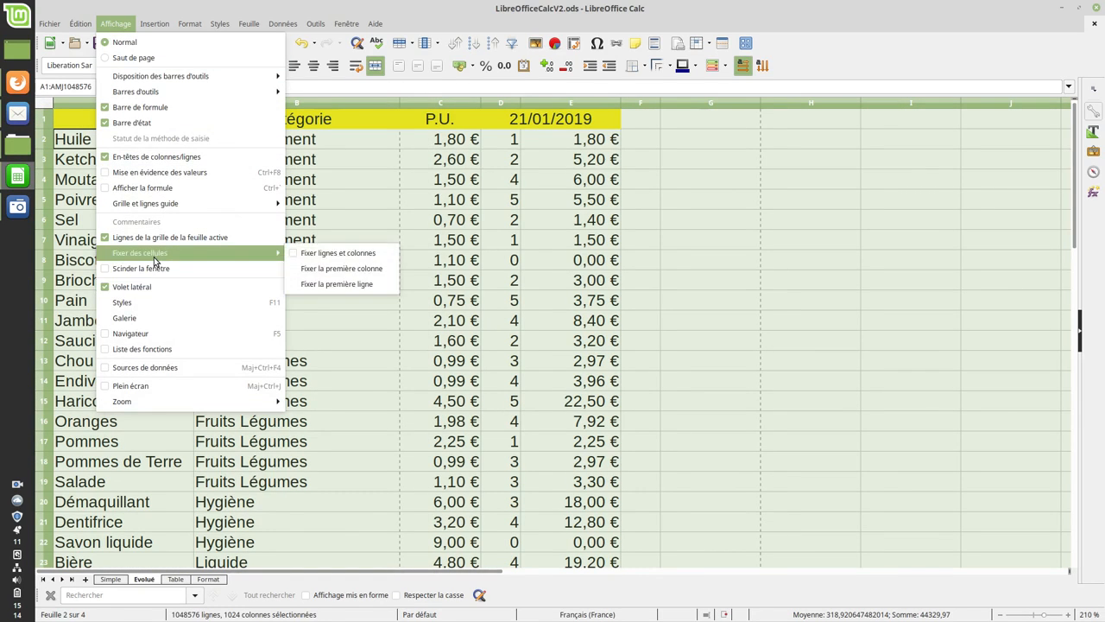
left_click(358, 285)
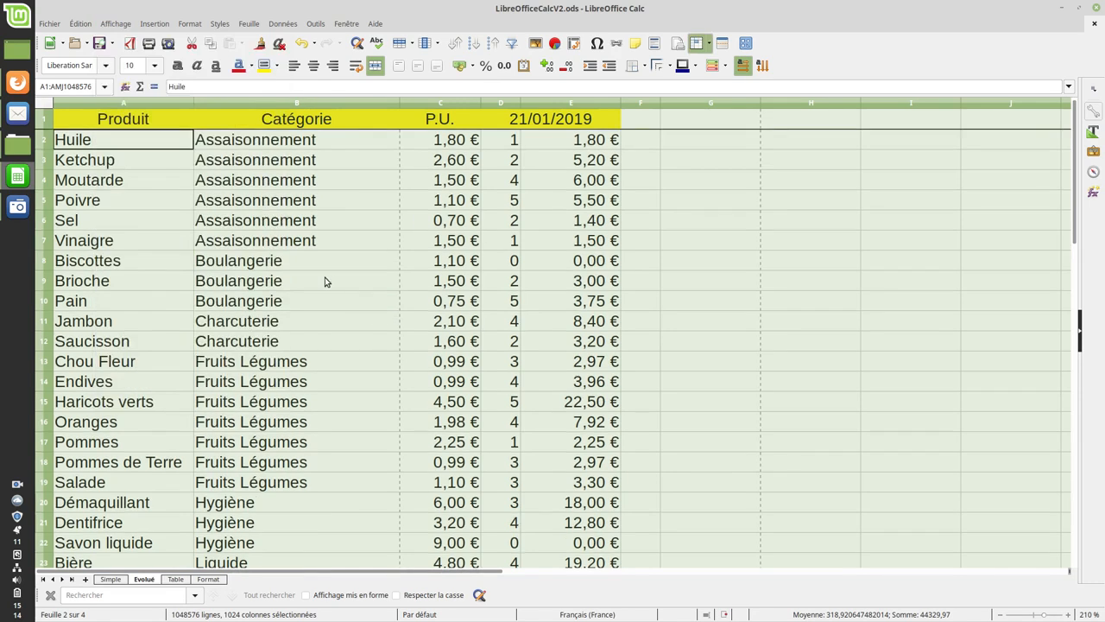
Step: Look through the product list down to its last rows to check how the frozen header row behaves
scroll(325, 281, "down", 7)
scroll(325, 280, "down", 9)
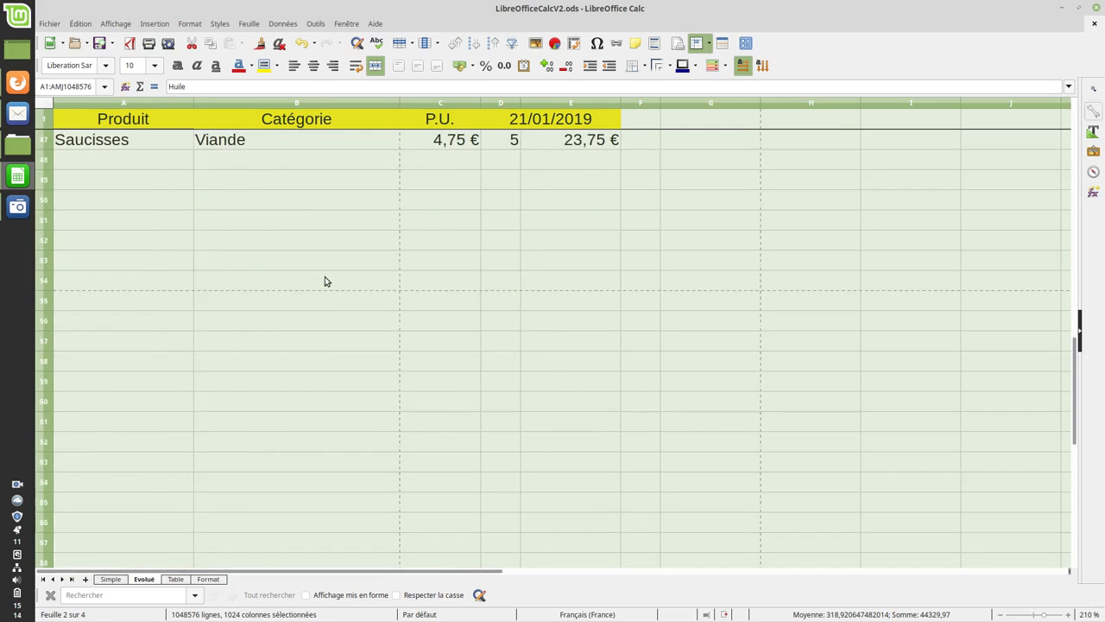
scroll(325, 281, "up", 10)
scroll(326, 281, "up", 6)
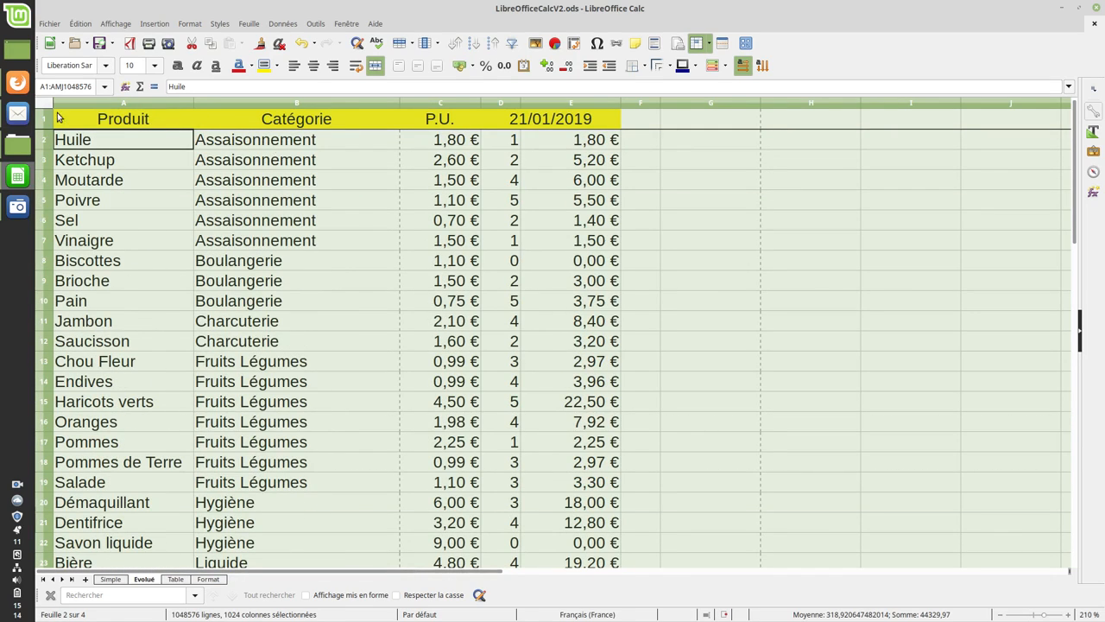
scroll(156, 202, "down", 2)
scroll(155, 201, "up", 2)
scroll(155, 201, "down", 5)
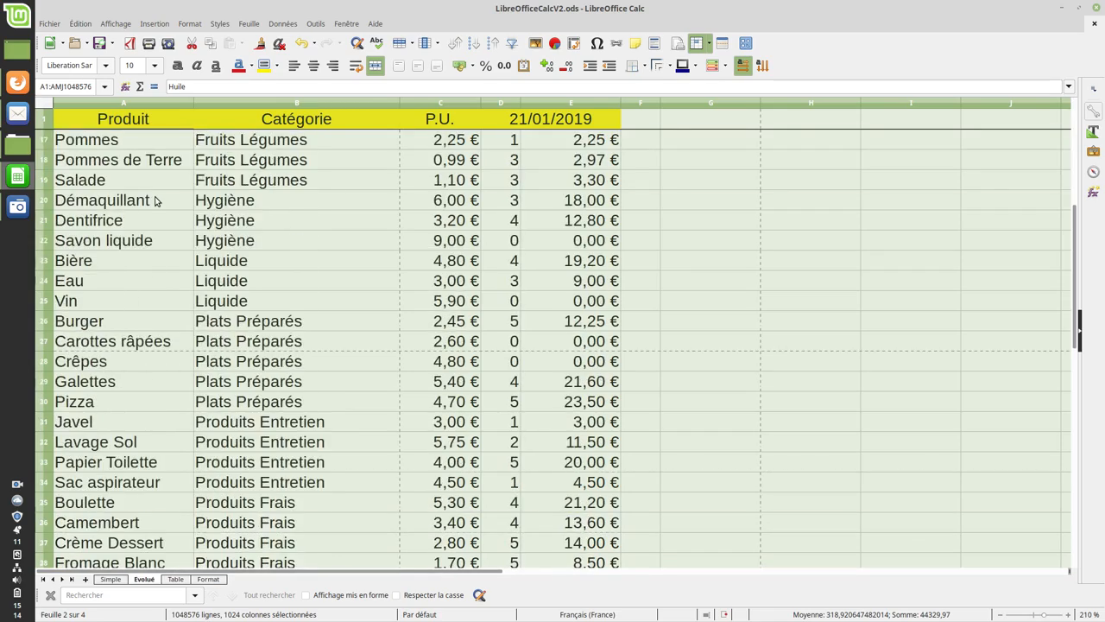
scroll(155, 201, "up", 5)
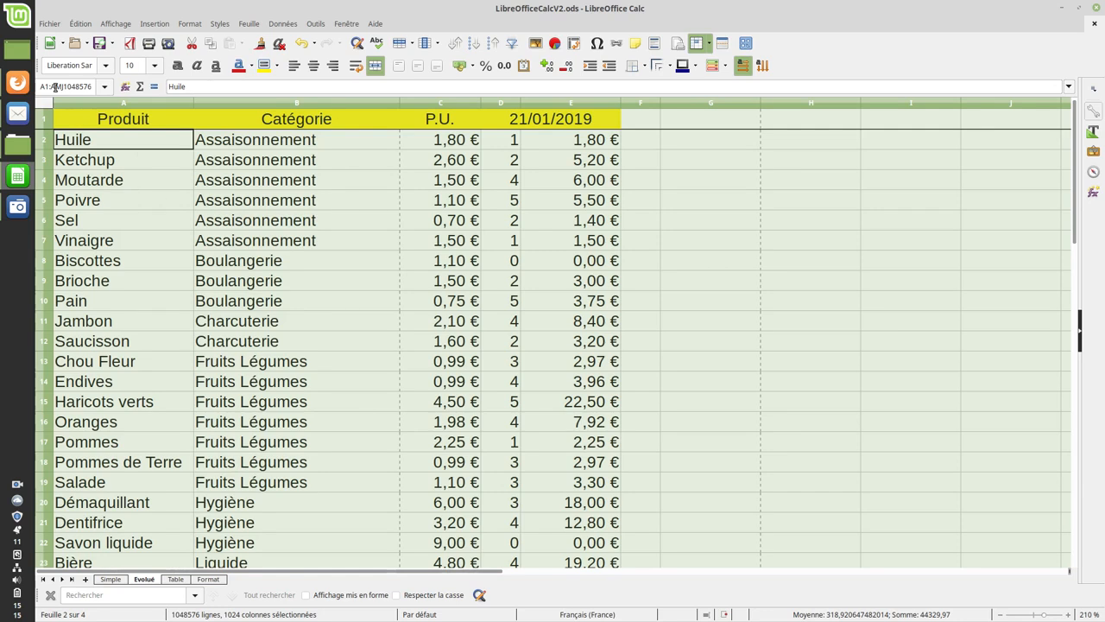
Step: Remove the freeze from the header row and check how the product list scrolls without it
left_click(116, 23)
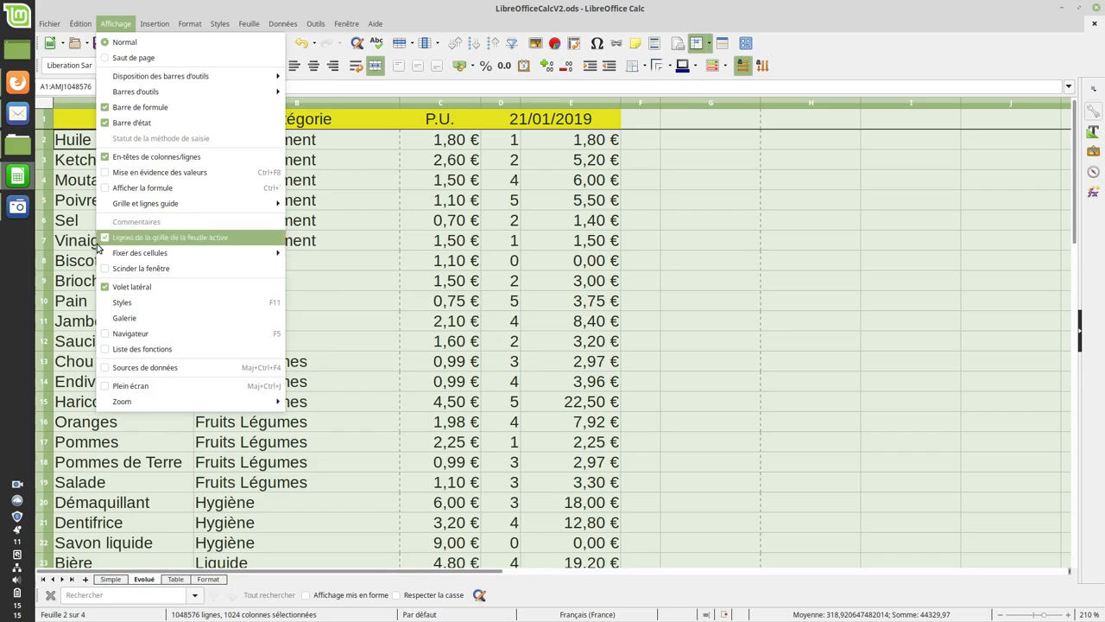
mouse_move(123, 255)
left_click(308, 254)
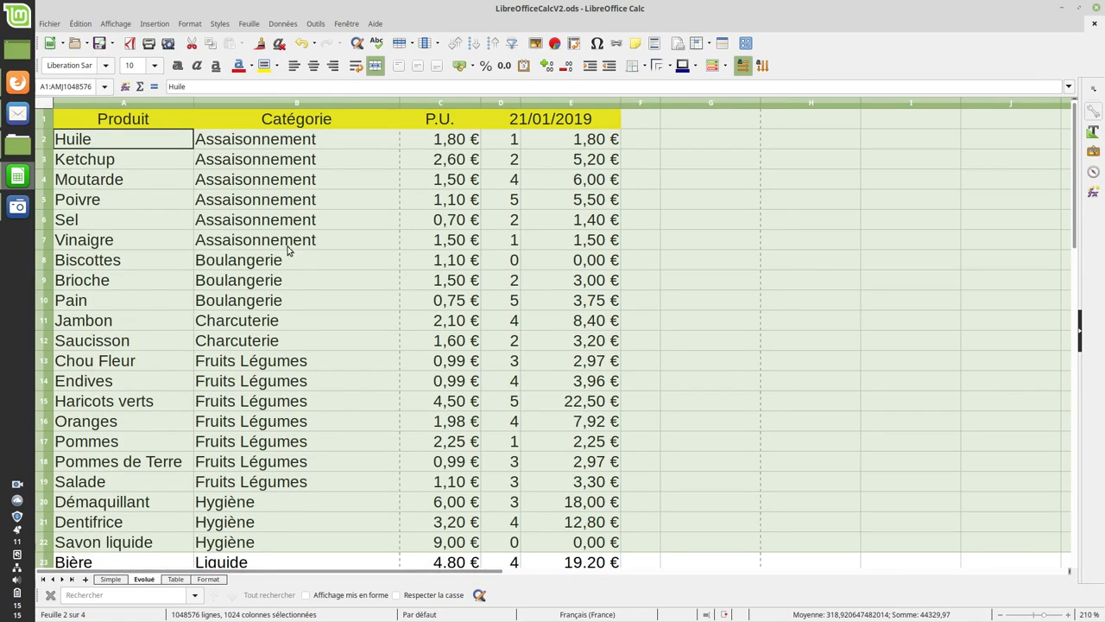
scroll(216, 246, "down", 7)
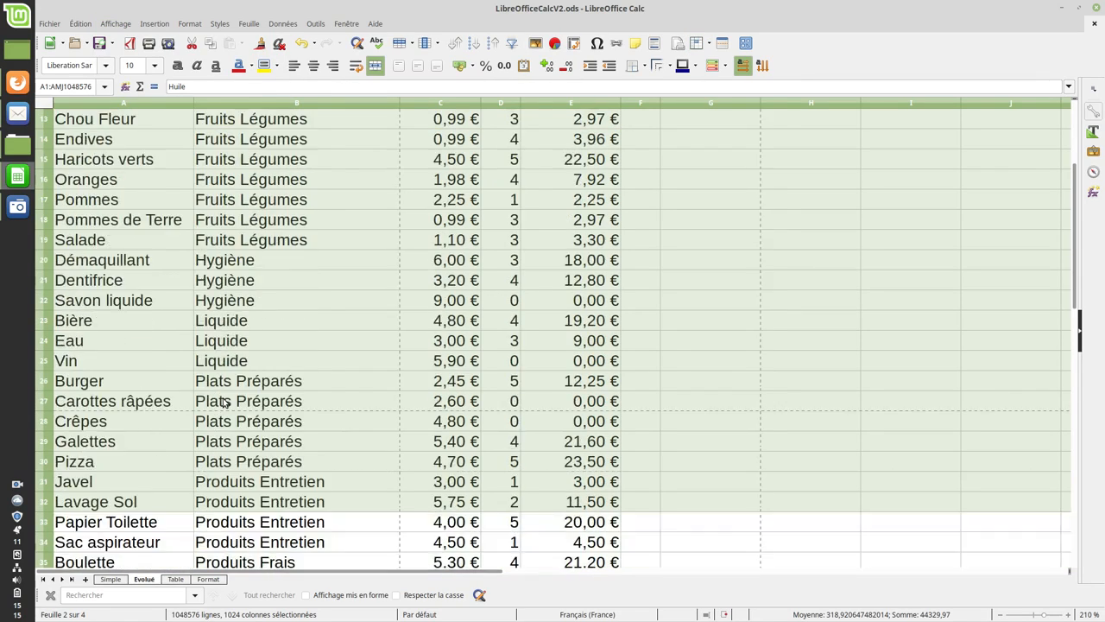
scroll(222, 397, "down", 4)
scroll(223, 397, "up", 11)
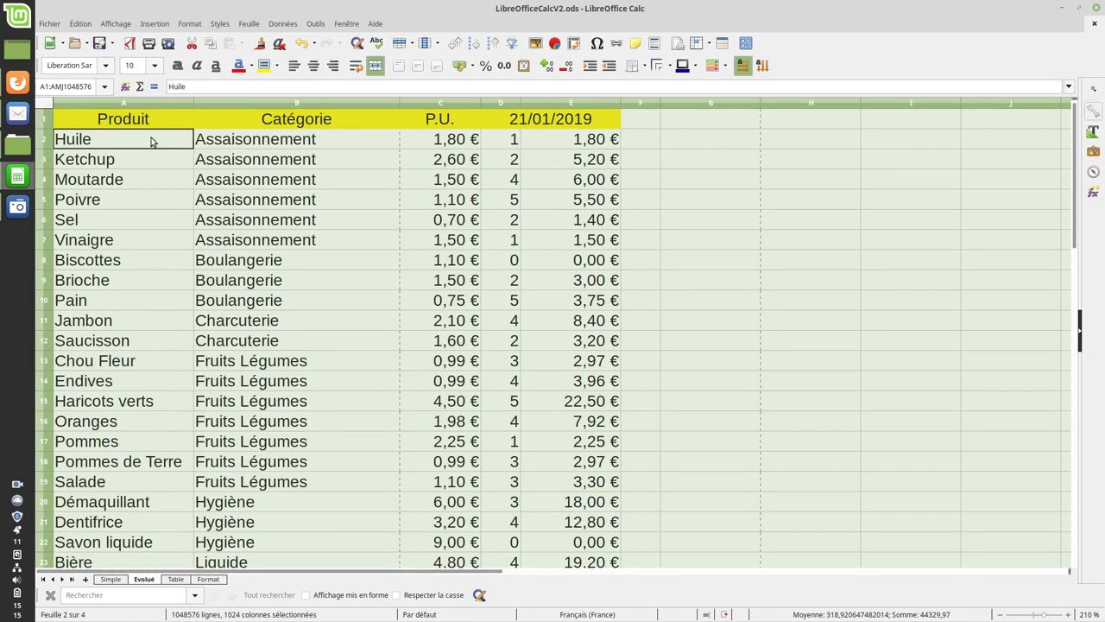
Step: Freeze row 1 and columns A and B at cell C2, and check the frozen area by scrolling
left_click(440, 141)
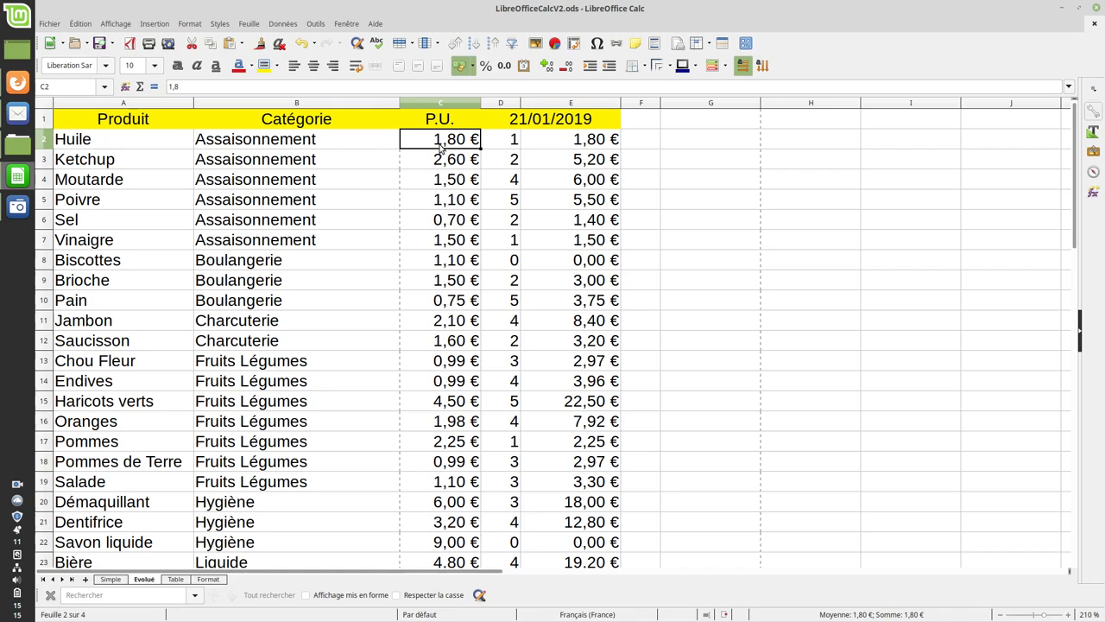
left_click(116, 24)
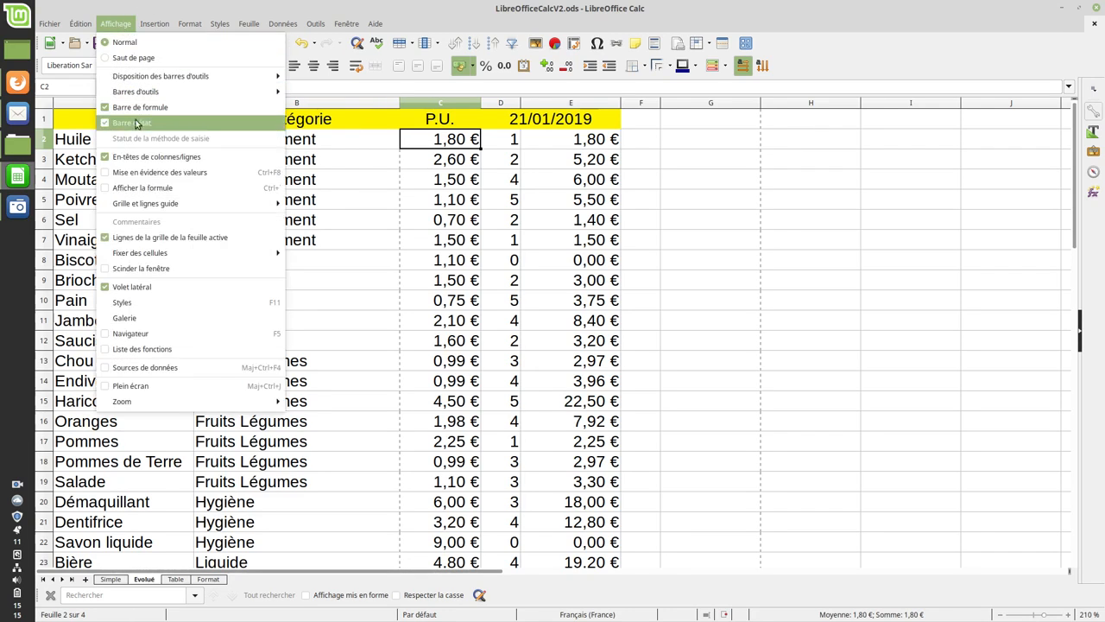
mouse_move(171, 252)
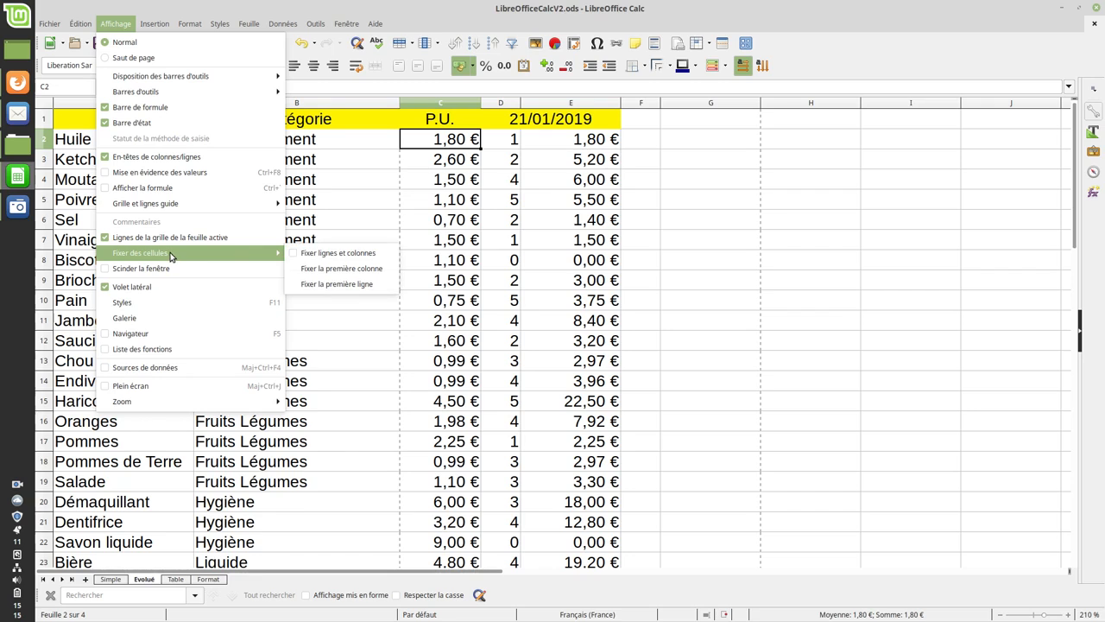
left_click(337, 253)
scroll(523, 258, "down", 7)
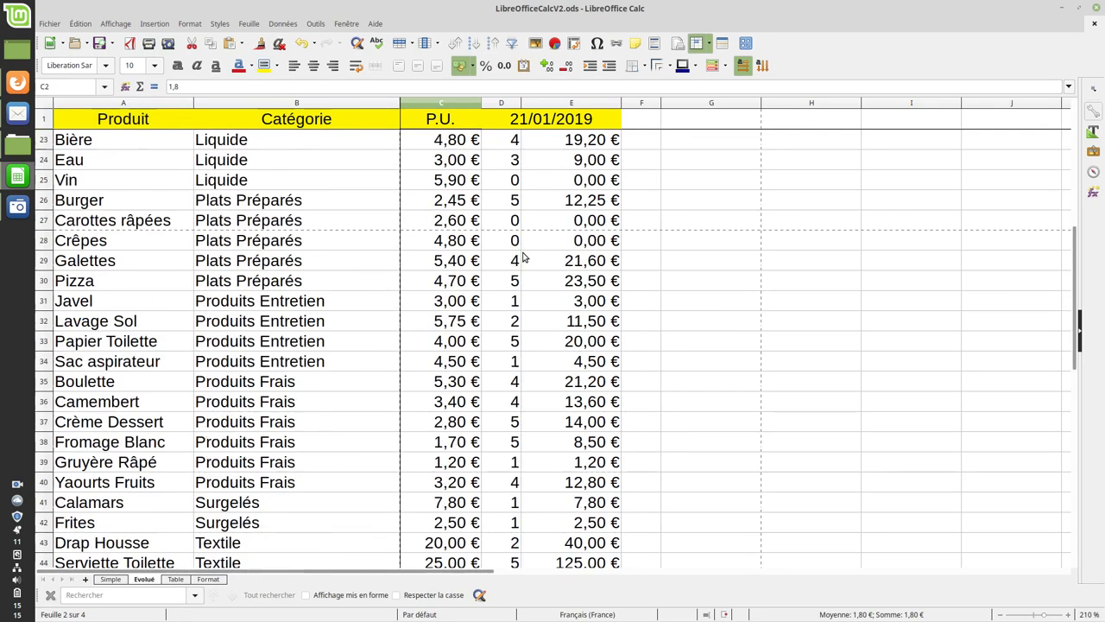
scroll(524, 258, "up", 5)
scroll(524, 257, "up", 2)
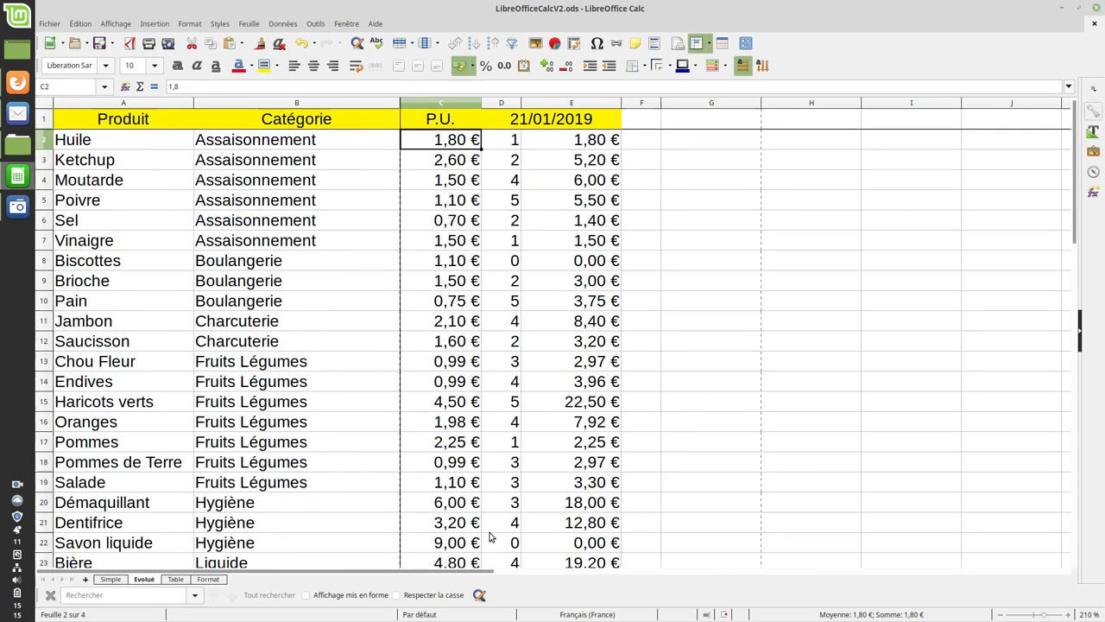
left_click_drag(479, 572, 506, 568)
Step: Remove the row and column freeze from the Evolué sheet and check how the product list scrolls
left_click(45, 104)
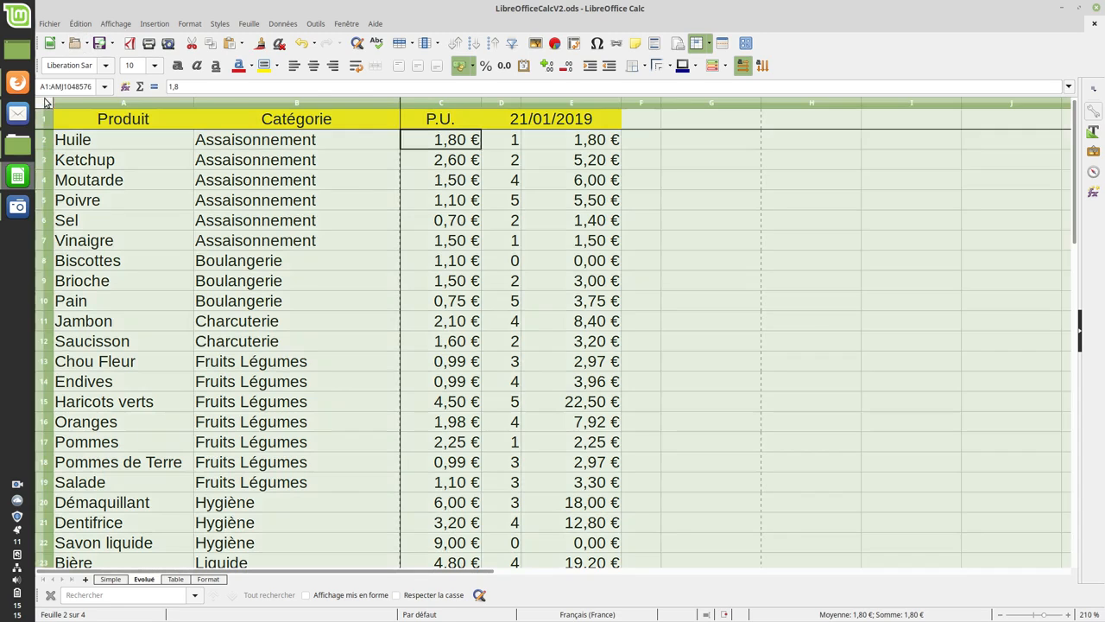
left_click(115, 24)
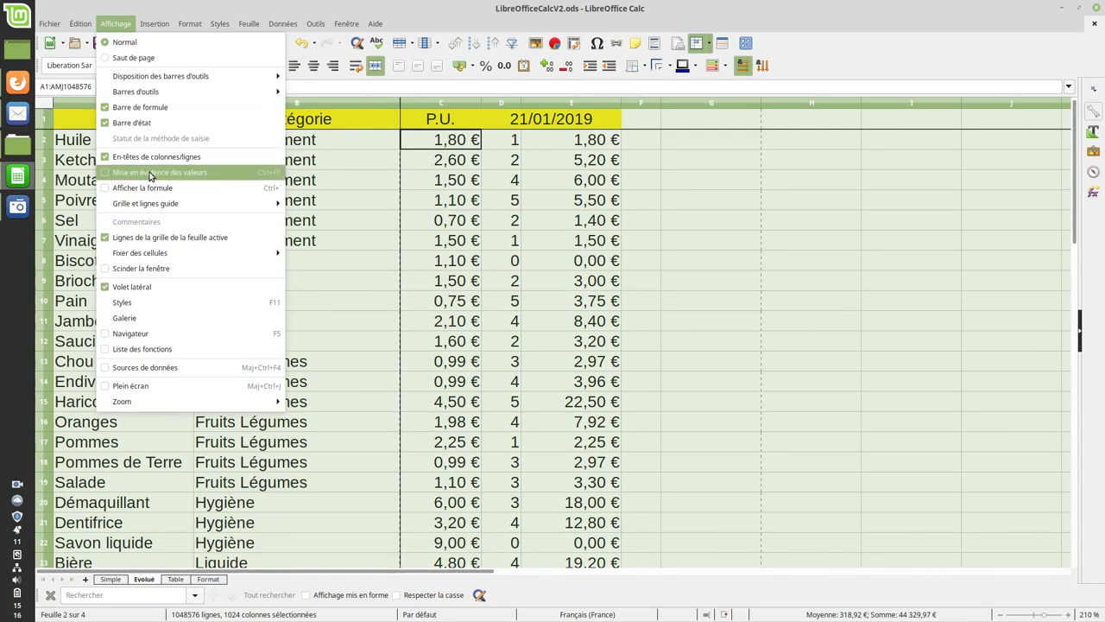
mouse_move(178, 252)
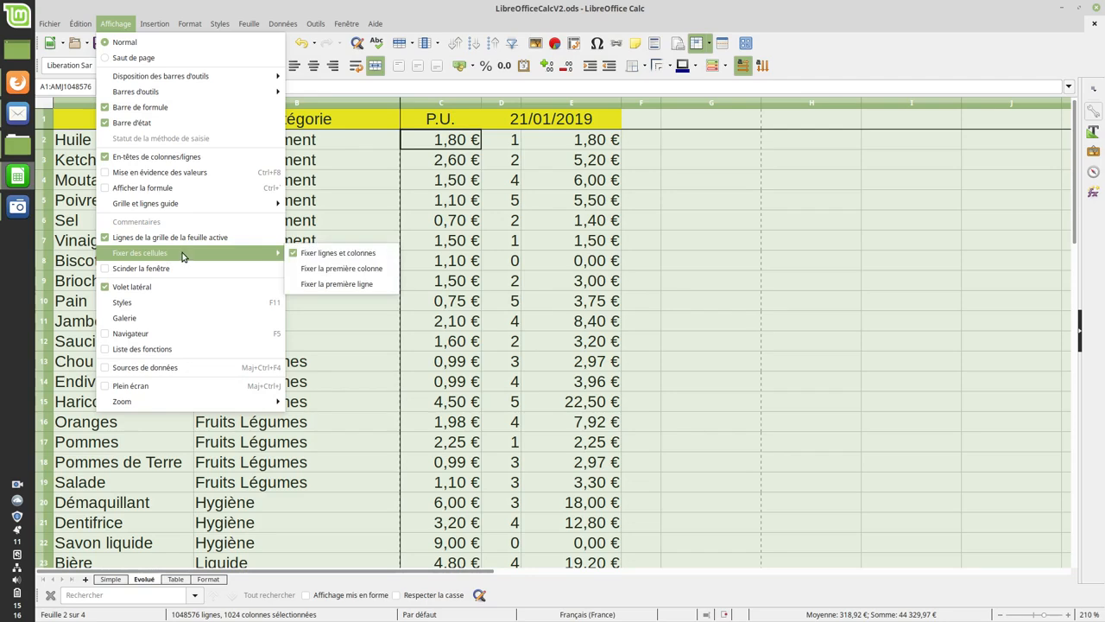
left_click(316, 257)
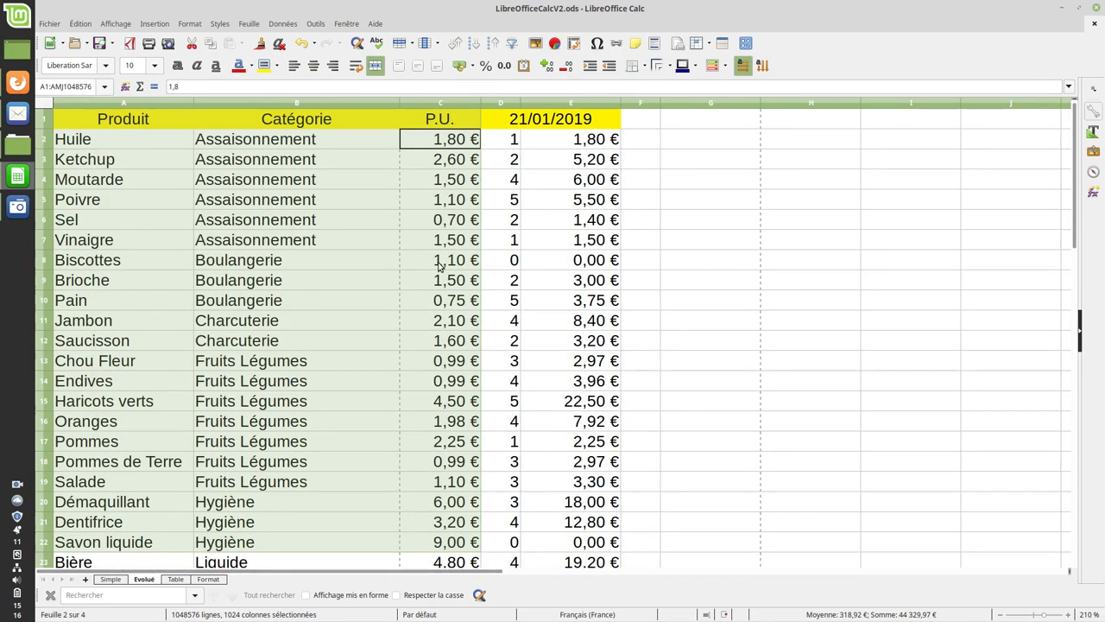
scroll(442, 277, "down", 8)
scroll(439, 271, "up", 8)
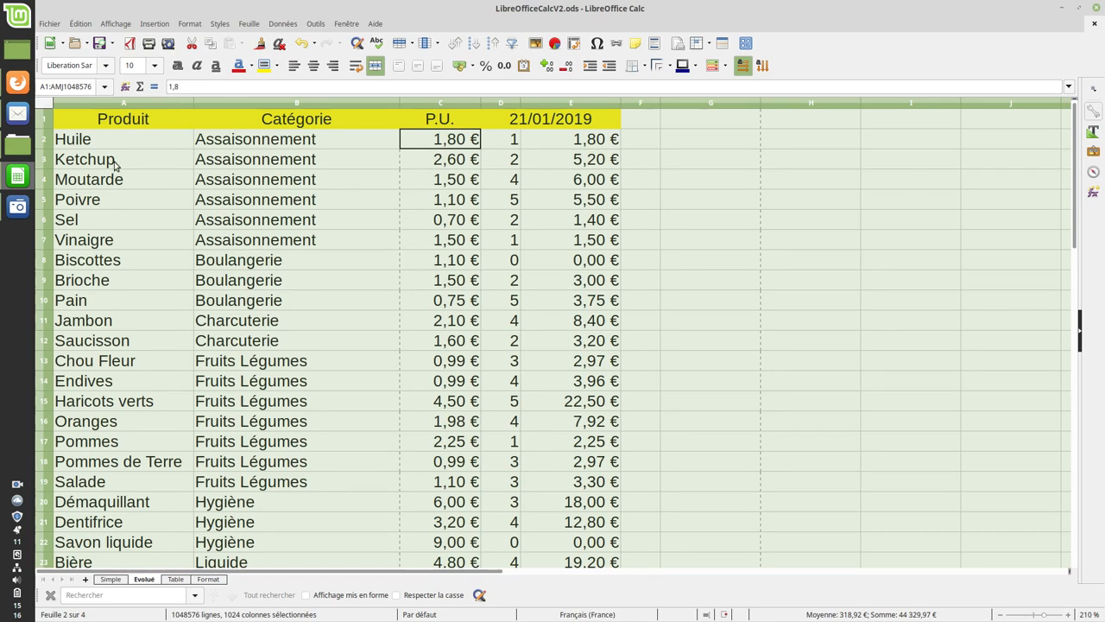
Step: Split the window horizontally above row 10 of the Evolué sheet and check that both panes scroll independently
left_click(101, 300)
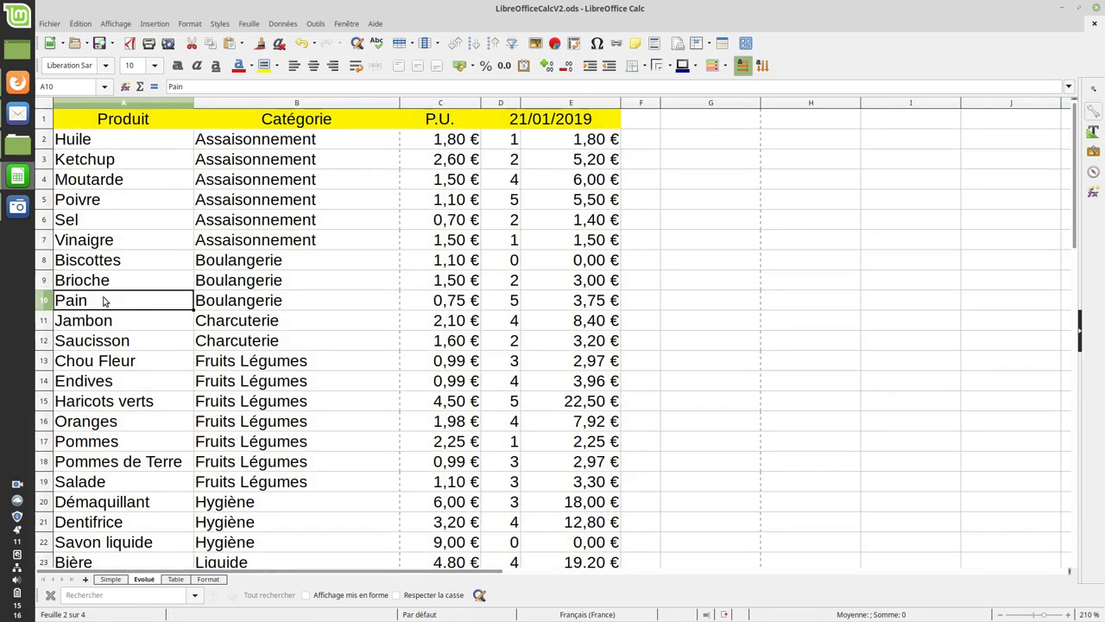
left_click(42, 104)
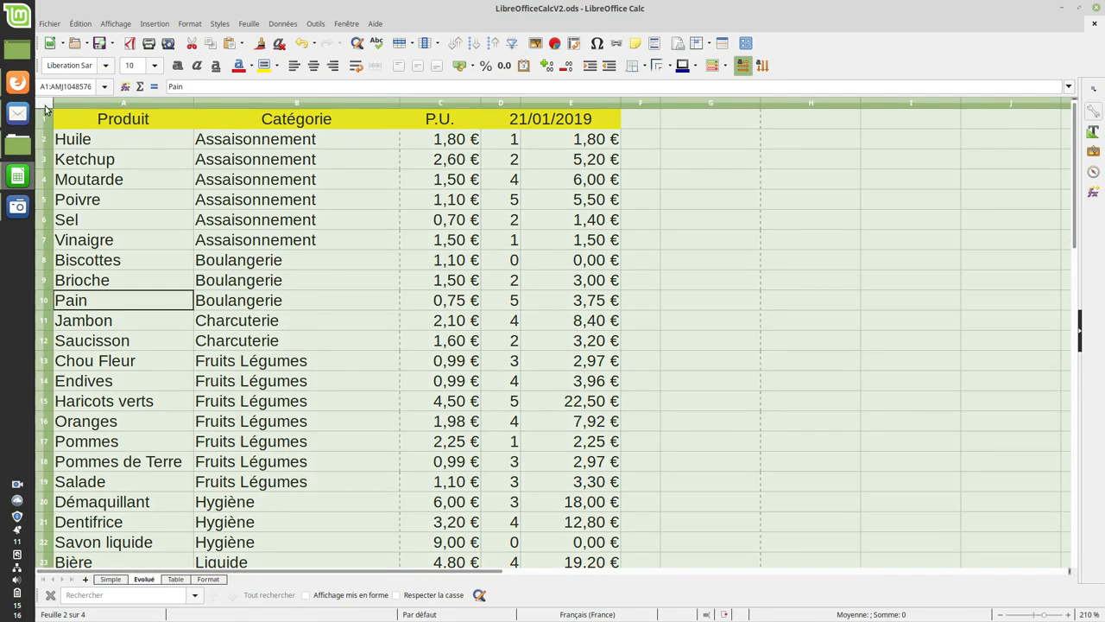
left_click(115, 23)
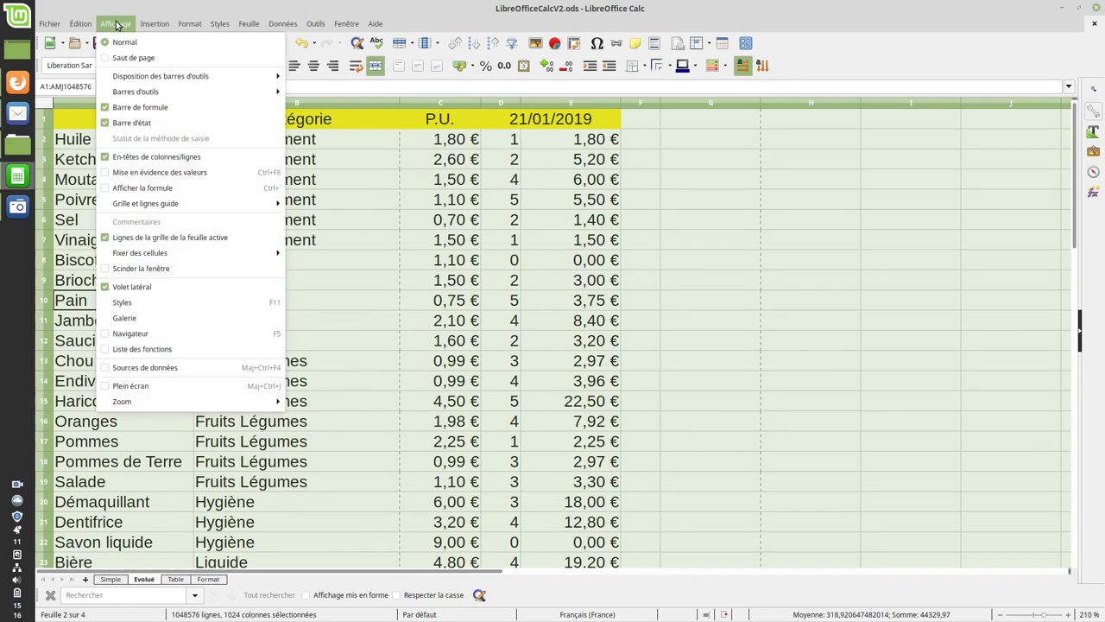
left_click(158, 271)
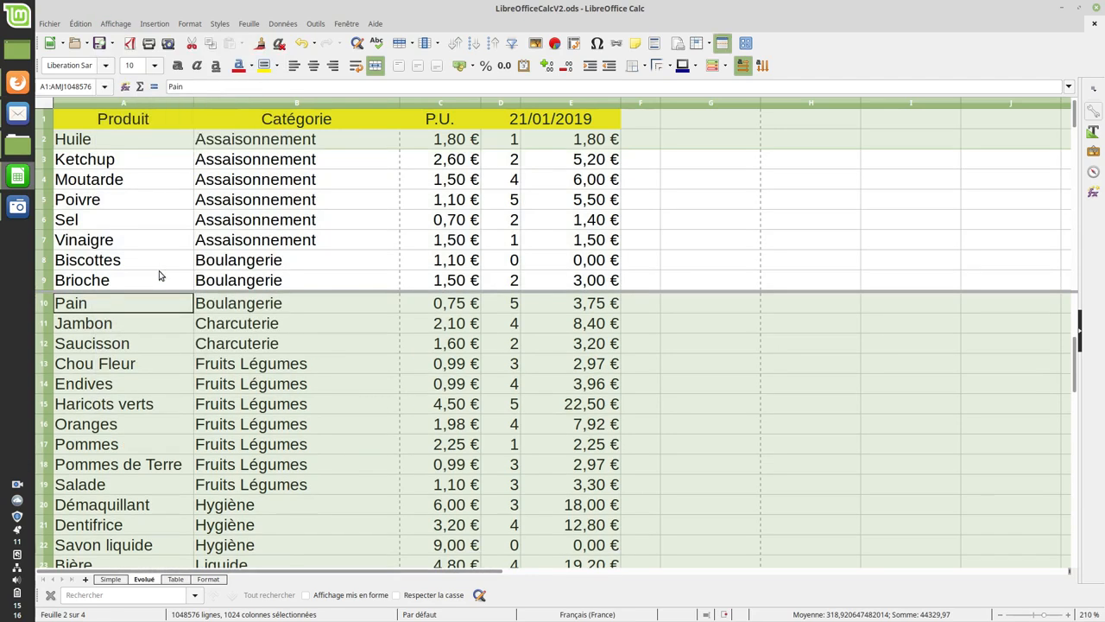
scroll(197, 326, "down", 4)
scroll(197, 326, "up", 7)
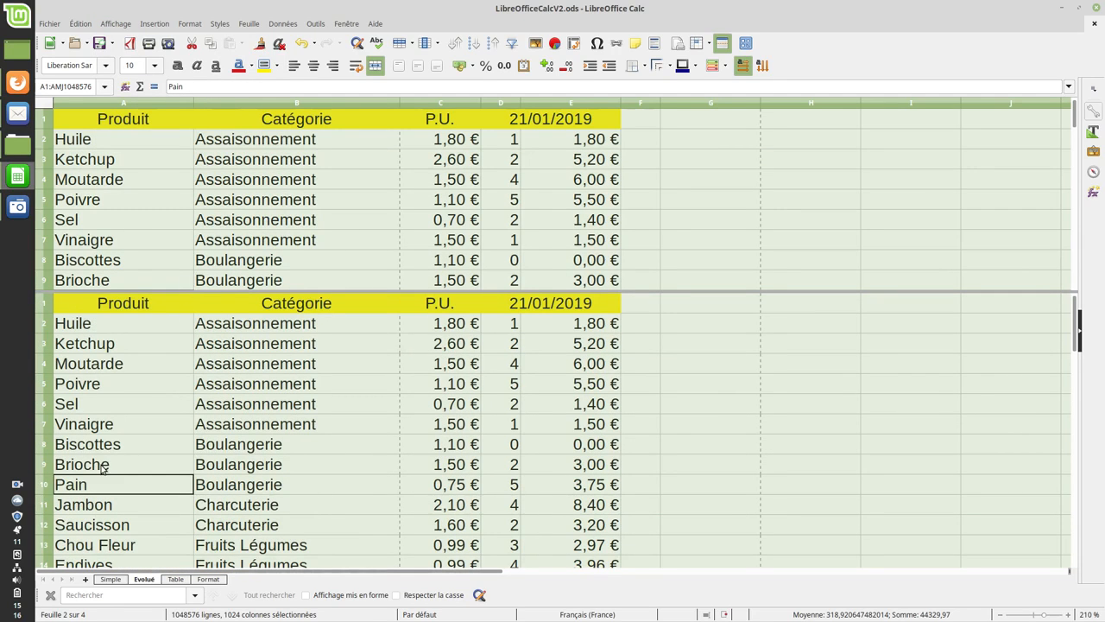
left_click(119, 188)
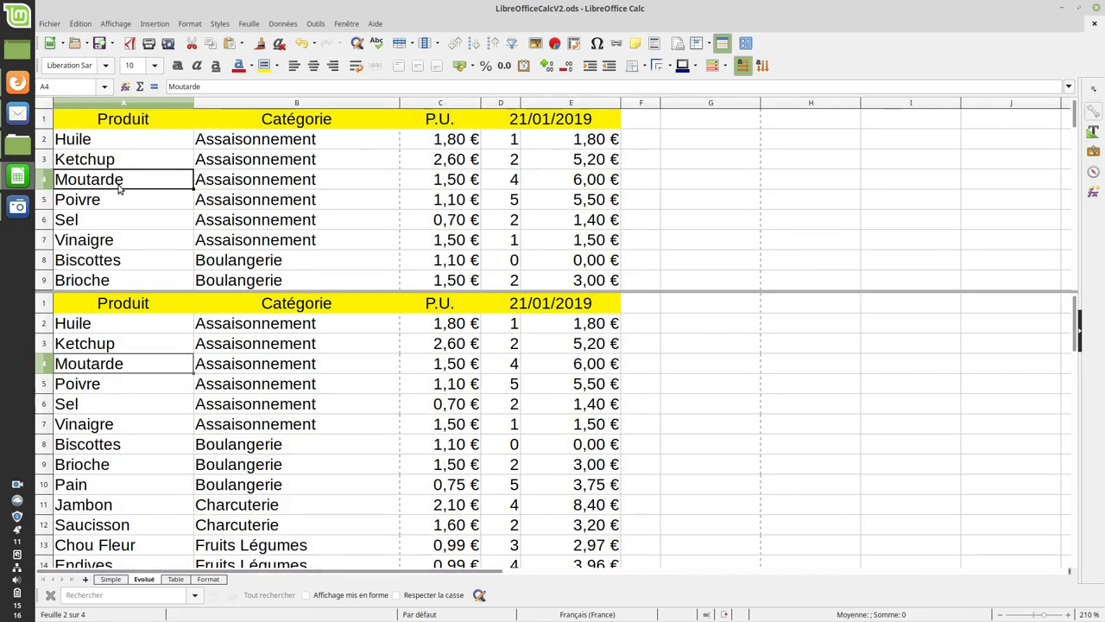
scroll(117, 190, "down", 6)
scroll(117, 190, "up", 6)
Step: Total the amounts of E2:E47 with a SOMME formula in cell E48 of the upper pane
scroll(167, 202, "down", 17)
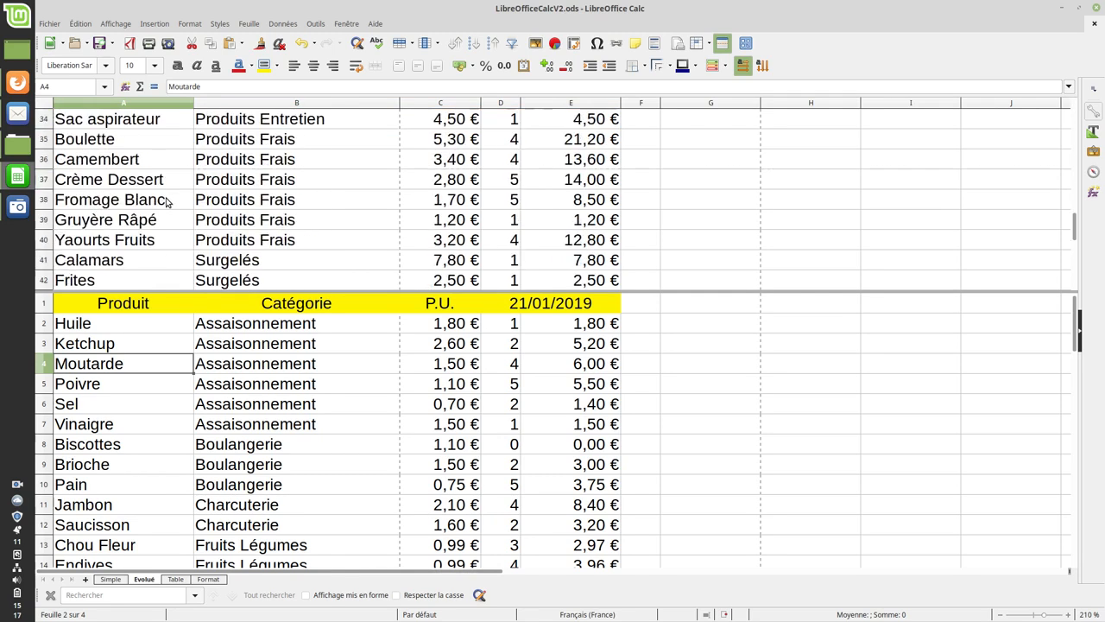
scroll(167, 203, "up", 5)
scroll(164, 192, "down", 3)
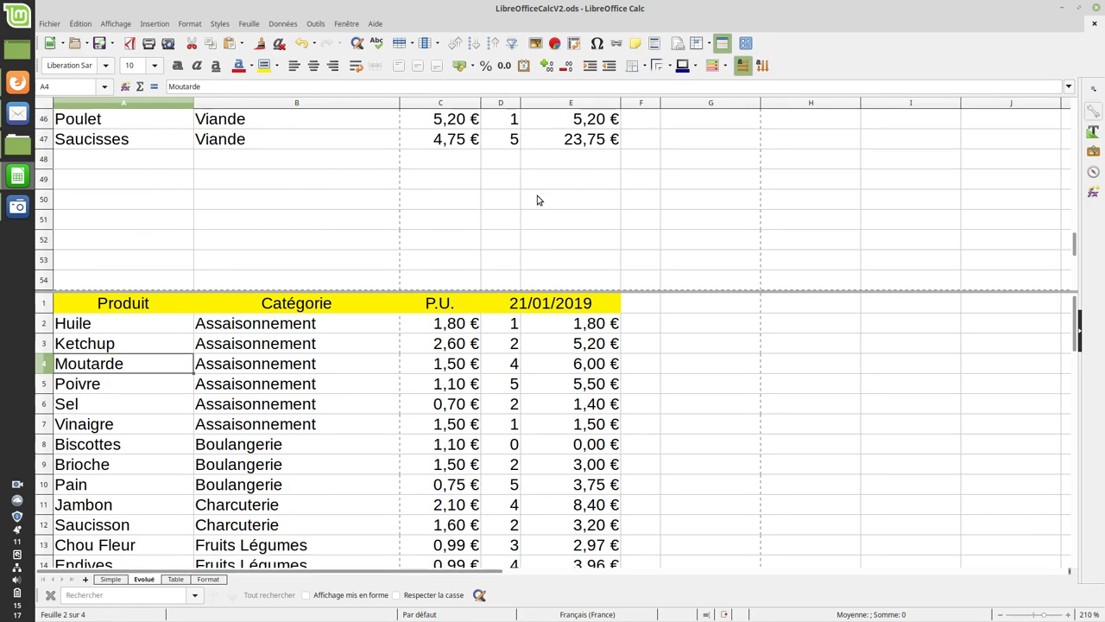
left_click(580, 159)
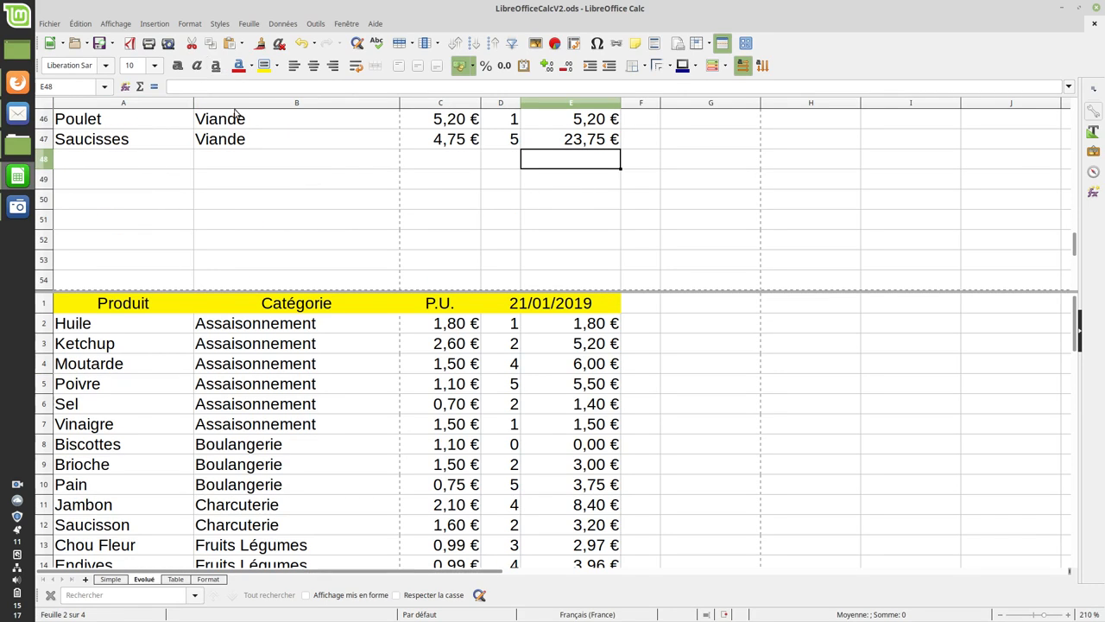
left_click(136, 86)
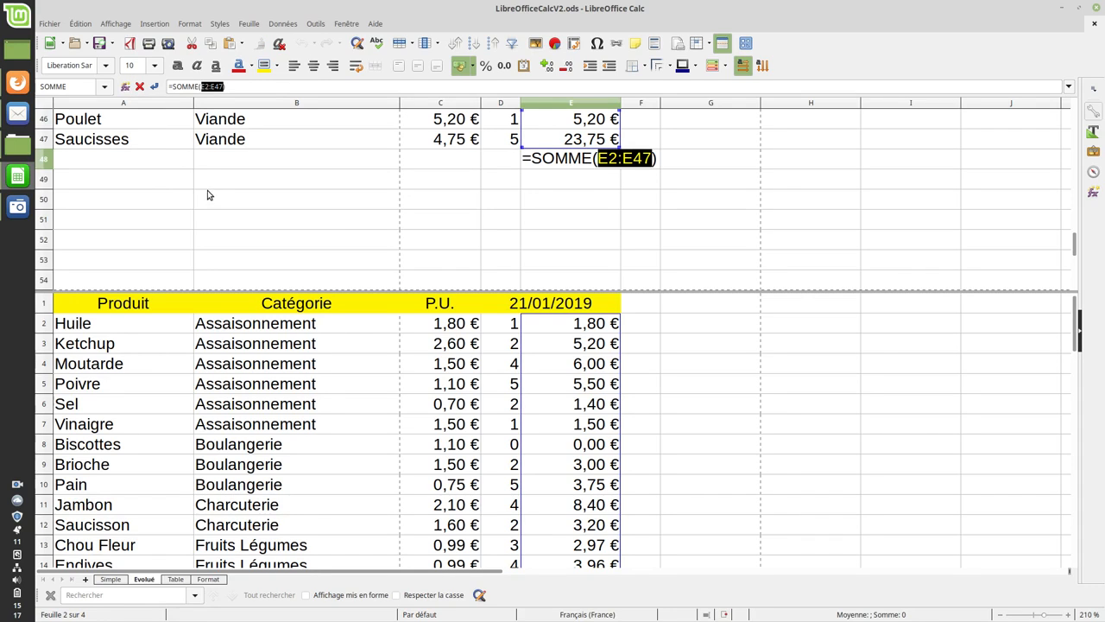
key("Return")
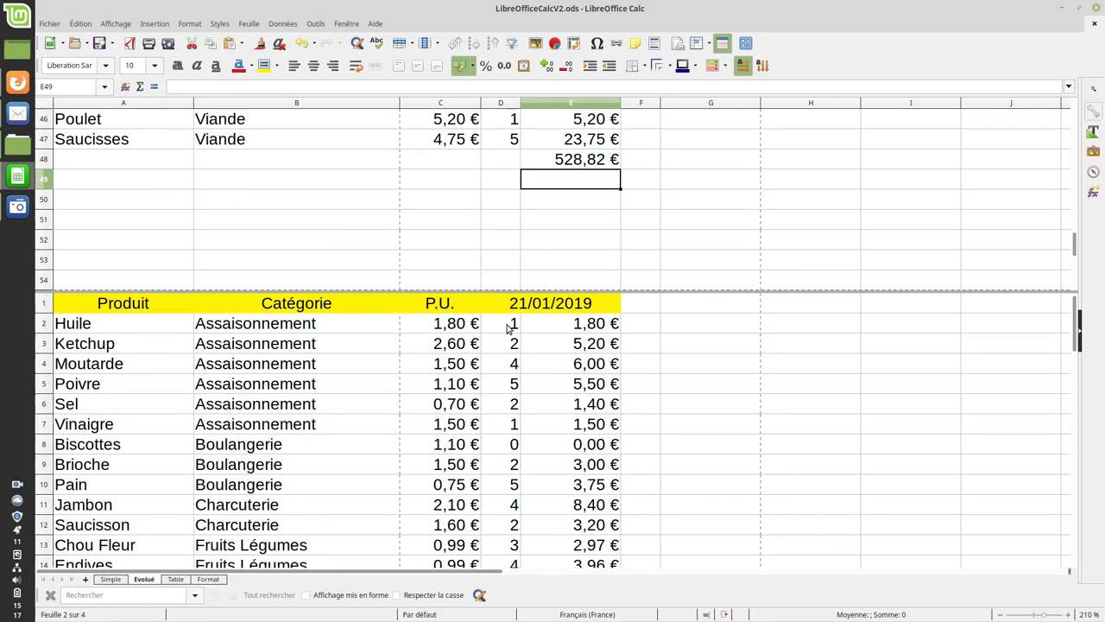
Step: Try a quantity of 3 for Ketchup in cell D3 of the lower pane, check the total, and undo the change
left_click(508, 327)
left_click(513, 344)
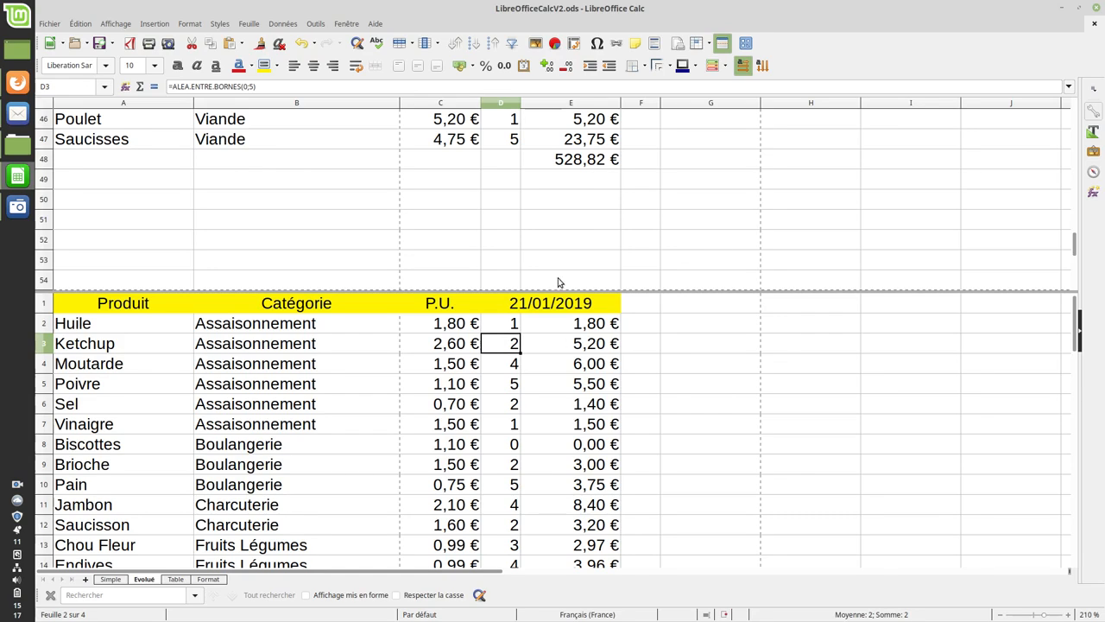
type("3")
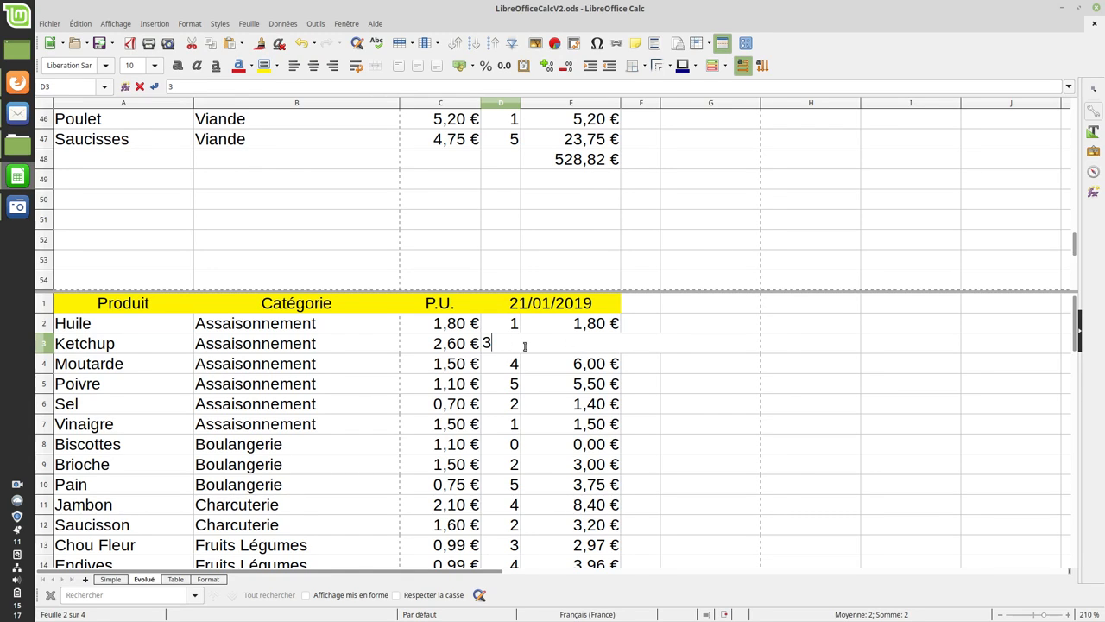
key("Return")
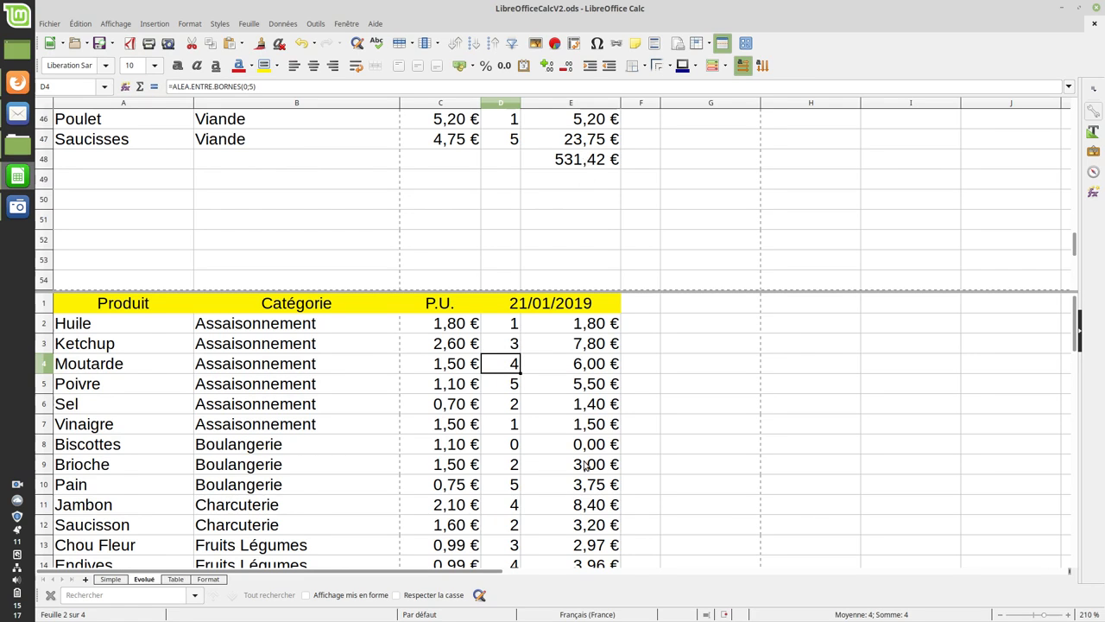
scroll(590, 409, "down", 15)
scroll(591, 409, "up", 15)
key("ctrl+z")
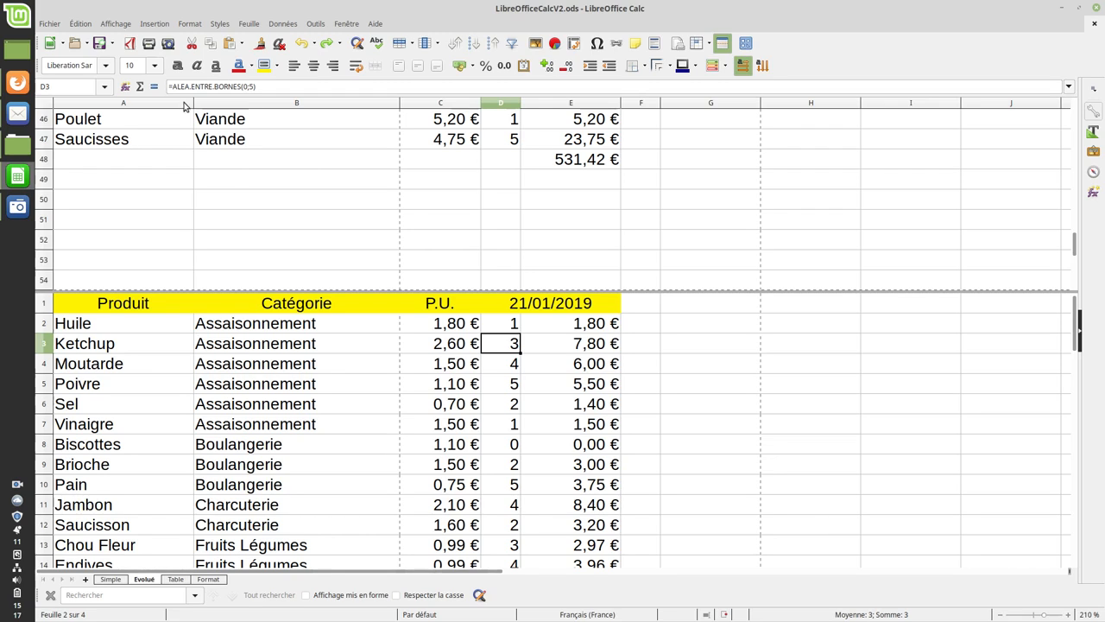
Step: Remove the window split from the Evolué sheet and return to the start of the product list
scroll(228, 189, "up", 3)
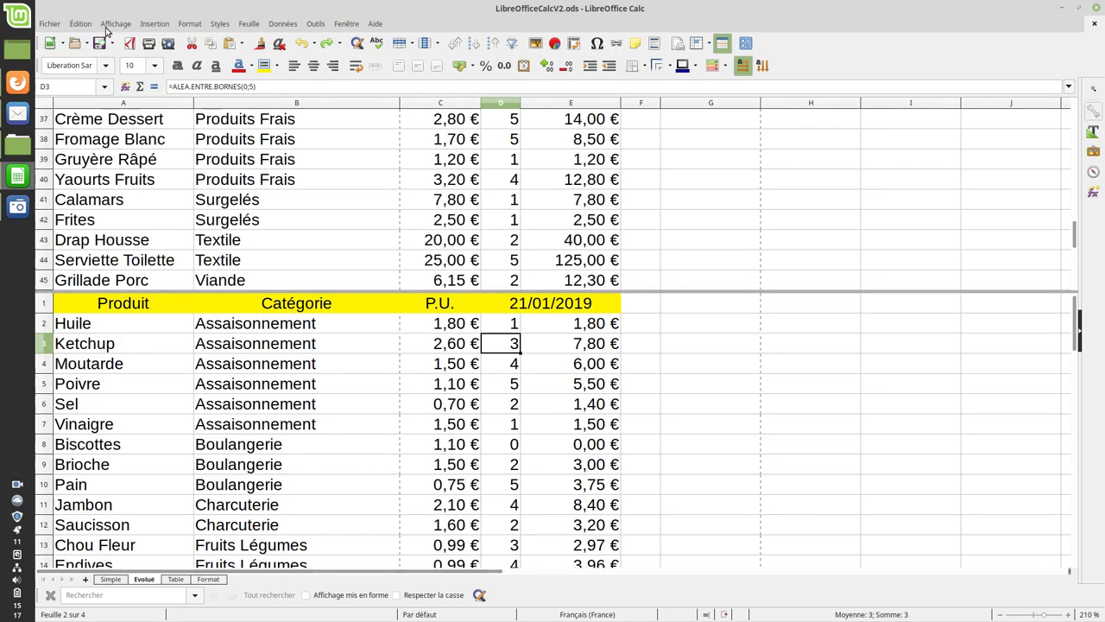
left_click(47, 104)
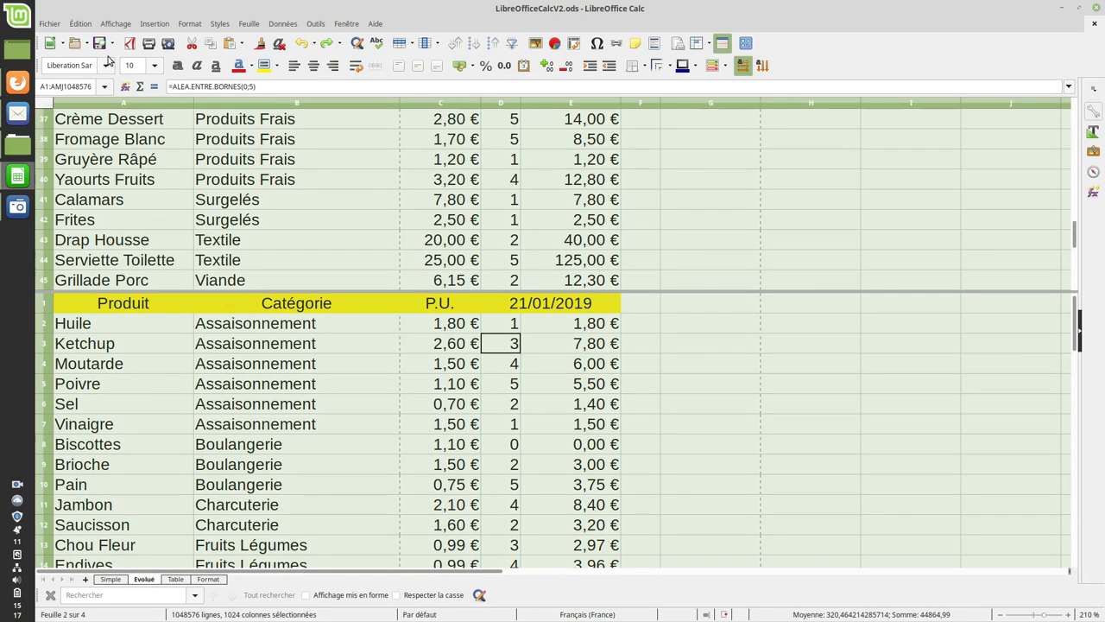
left_click(115, 23)
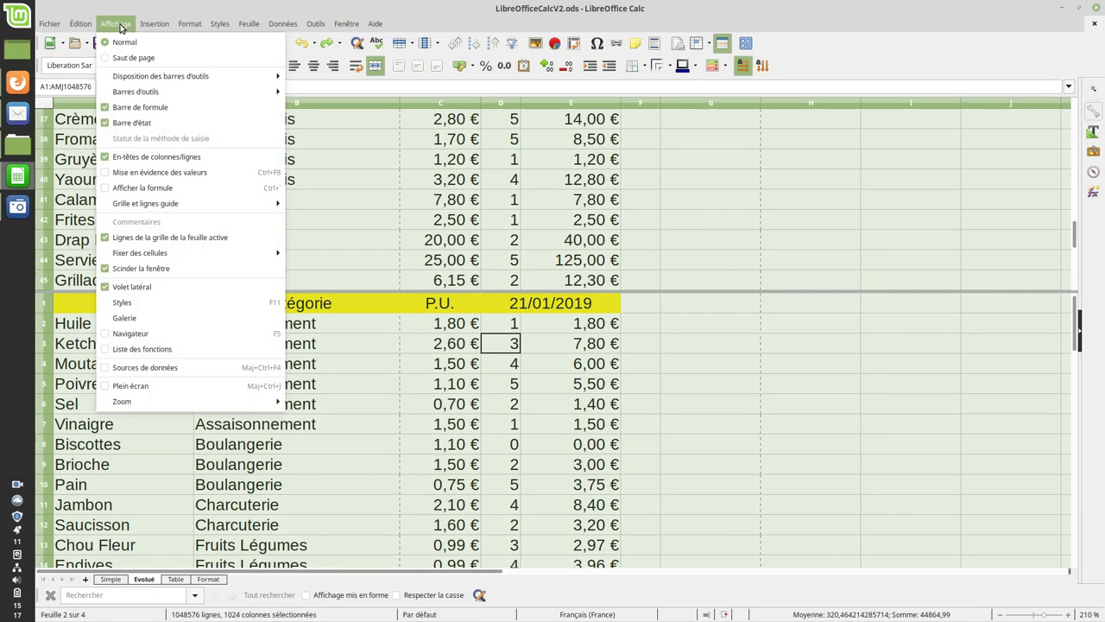
left_click(156, 273)
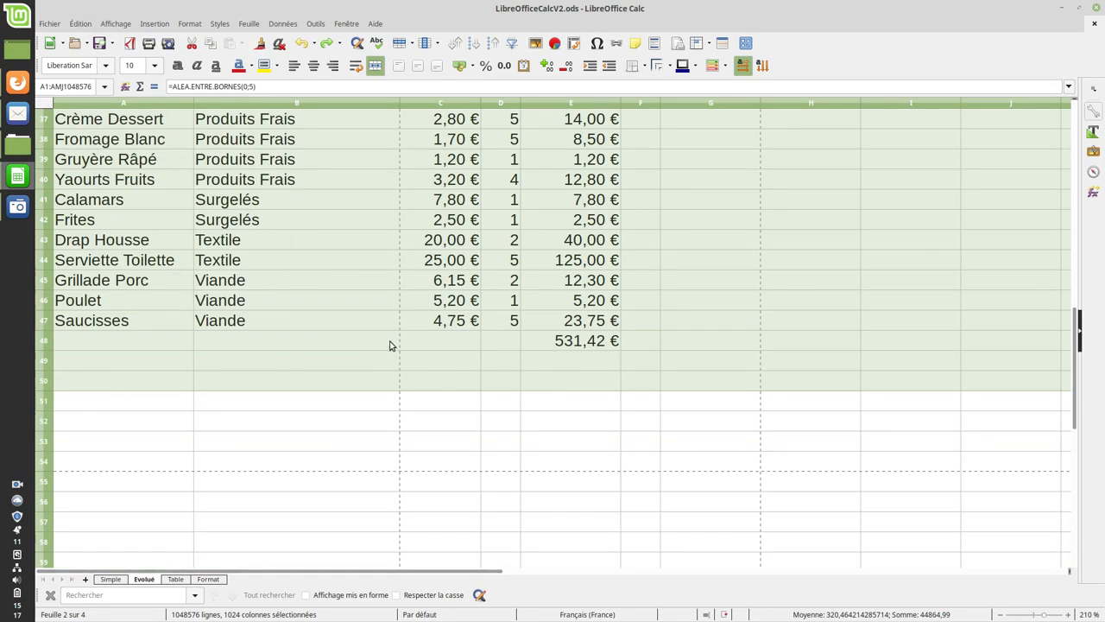
scroll(389, 343, "up", 10)
scroll(389, 346, "up", 2)
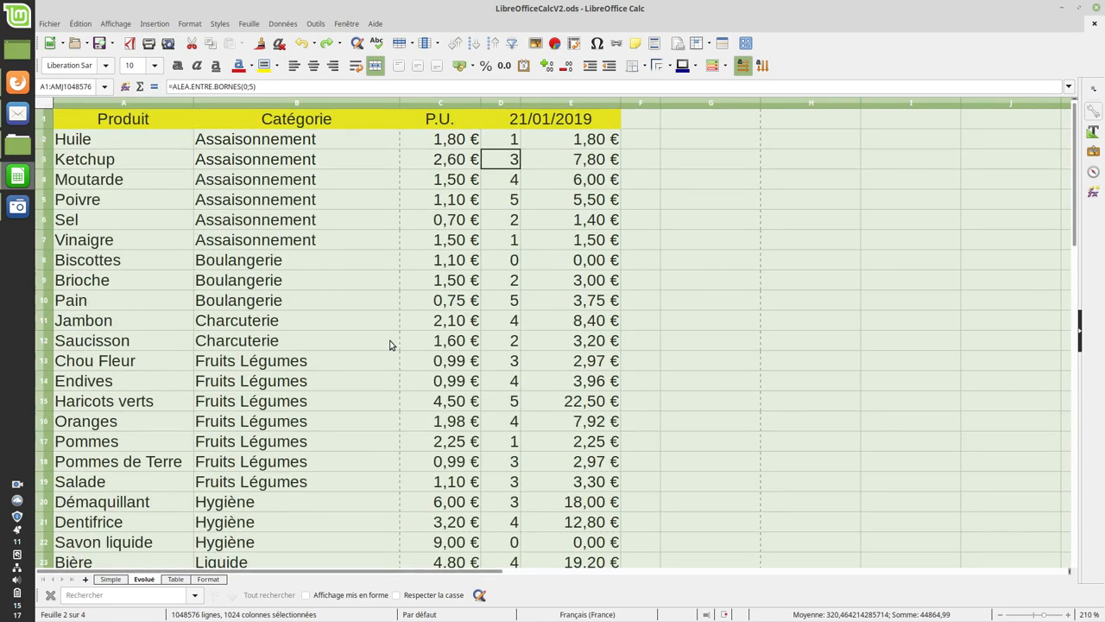
left_click(390, 344)
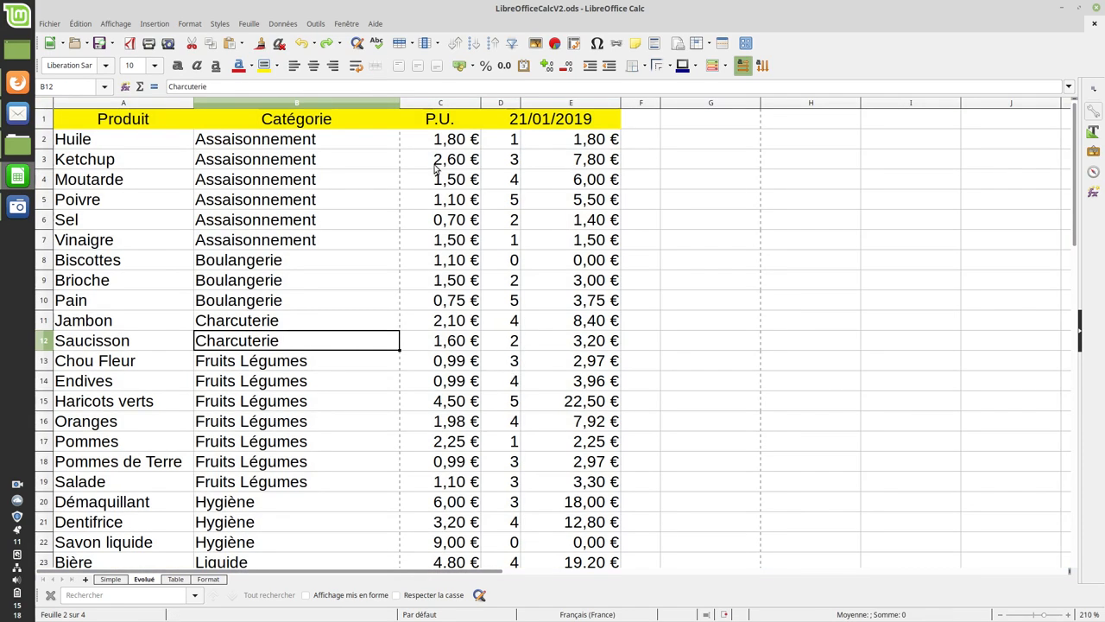
Step: Delete the total in cell E48 below the product list
left_click(517, 140)
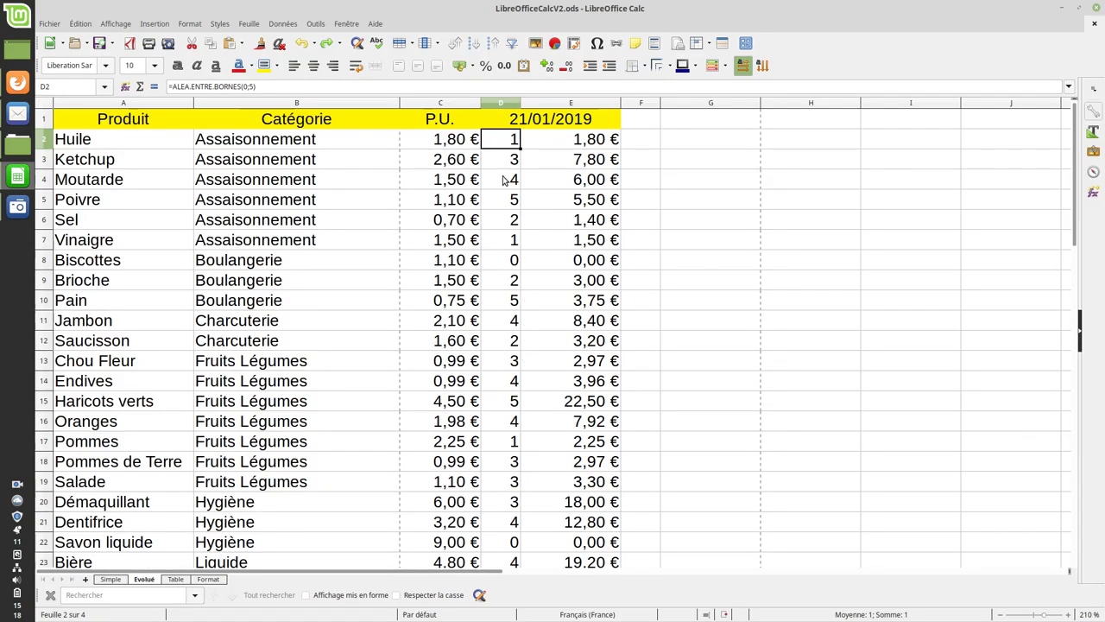
scroll(503, 272, "down", 12)
scroll(503, 272, "up", 2)
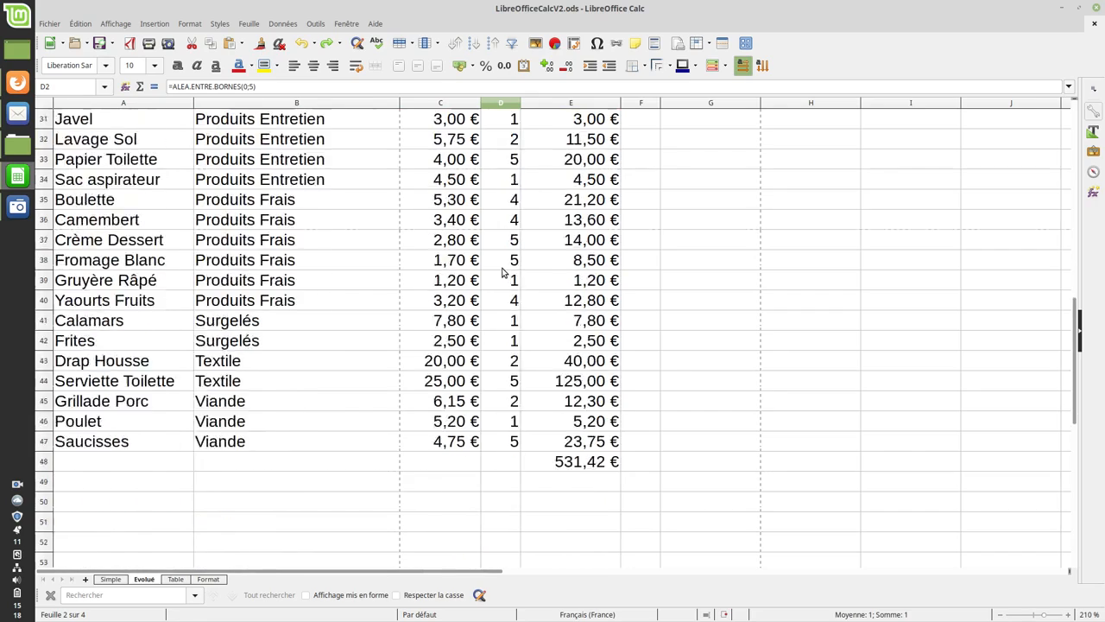
scroll(503, 272, "down", 5)
scroll(518, 280, "up", 3)
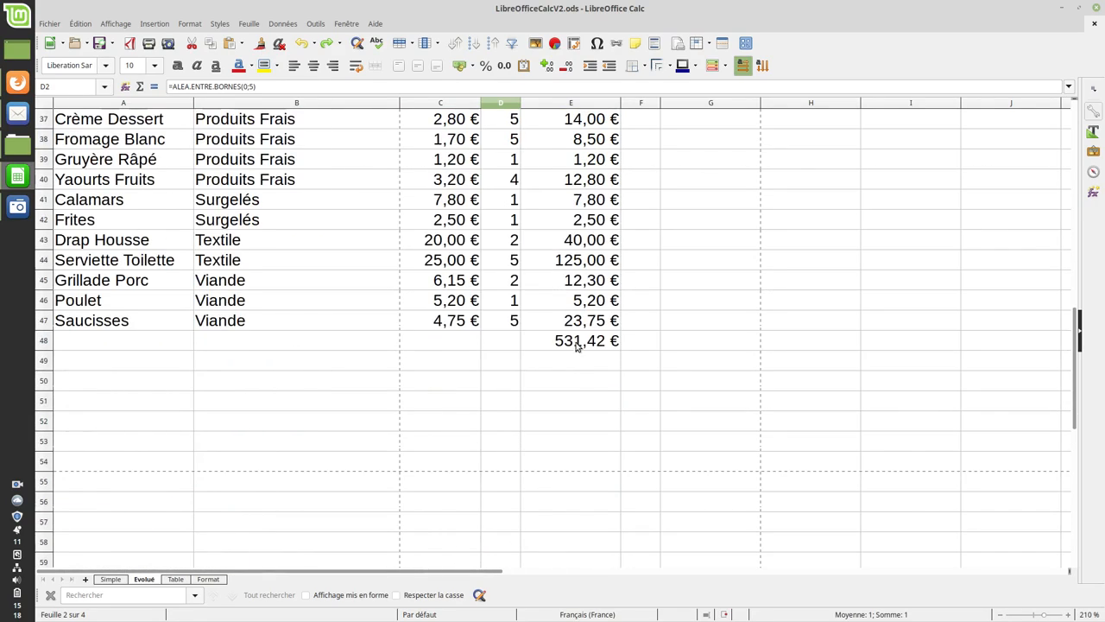
left_click(577, 344)
key("Delete")
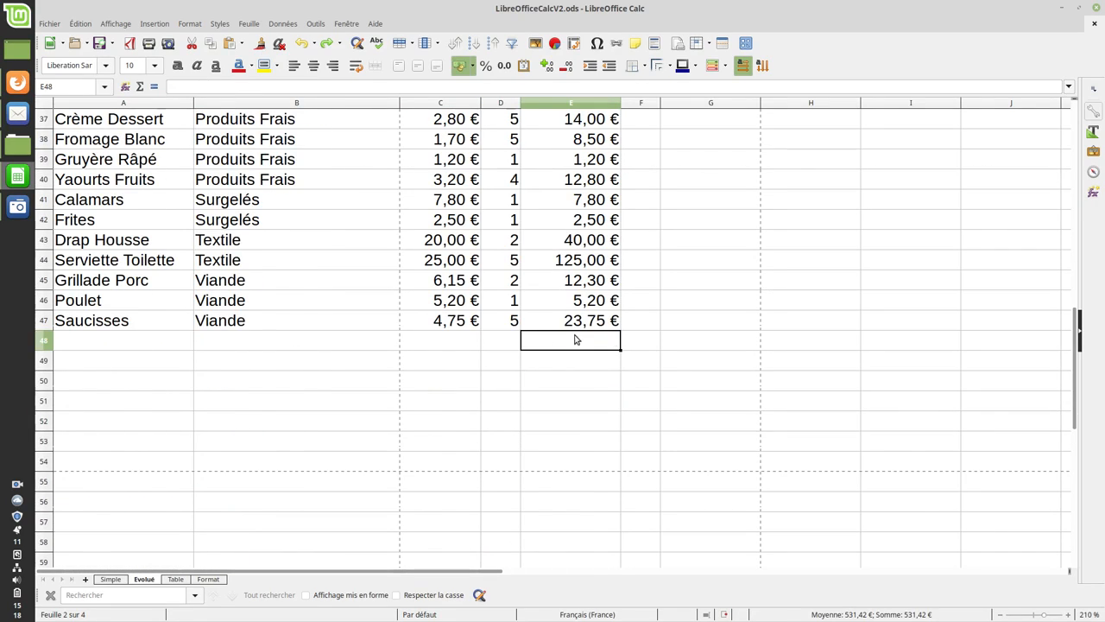
scroll(577, 341, "up", 12)
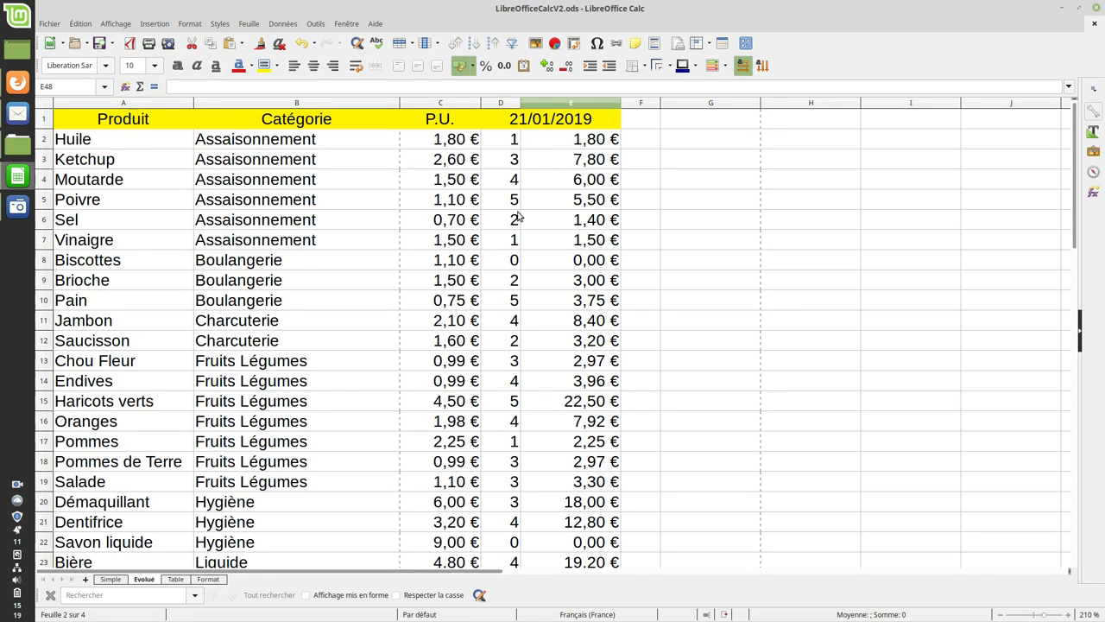
Step: Turn off the display of zero values (Valeurs zéro) in the LibreOffice Calc display options and apply the change
left_click(510, 261)
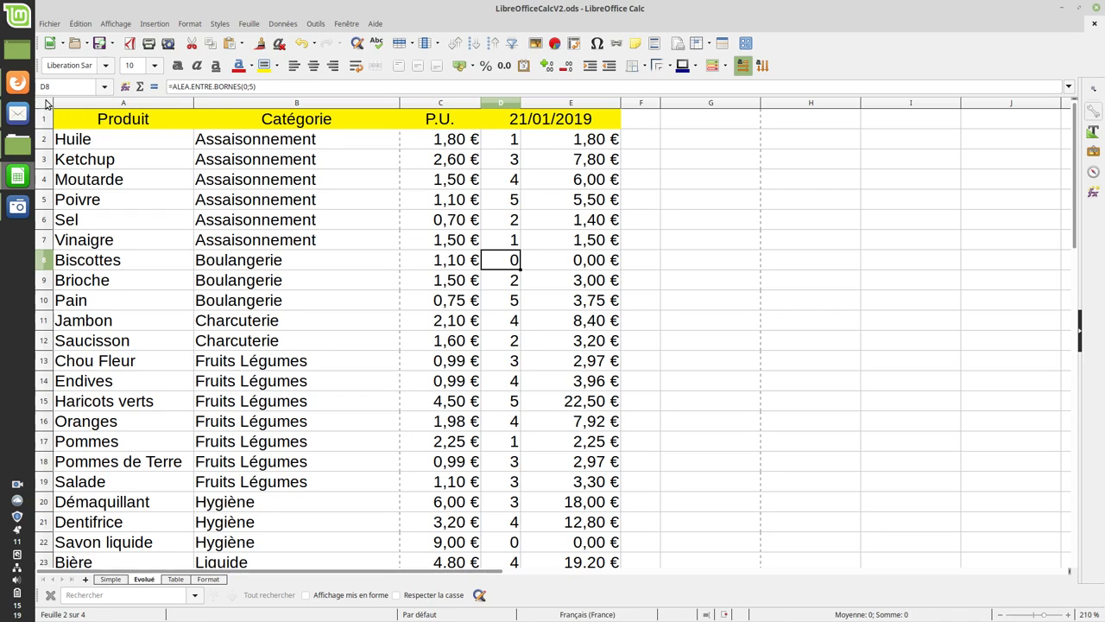
left_click(316, 24)
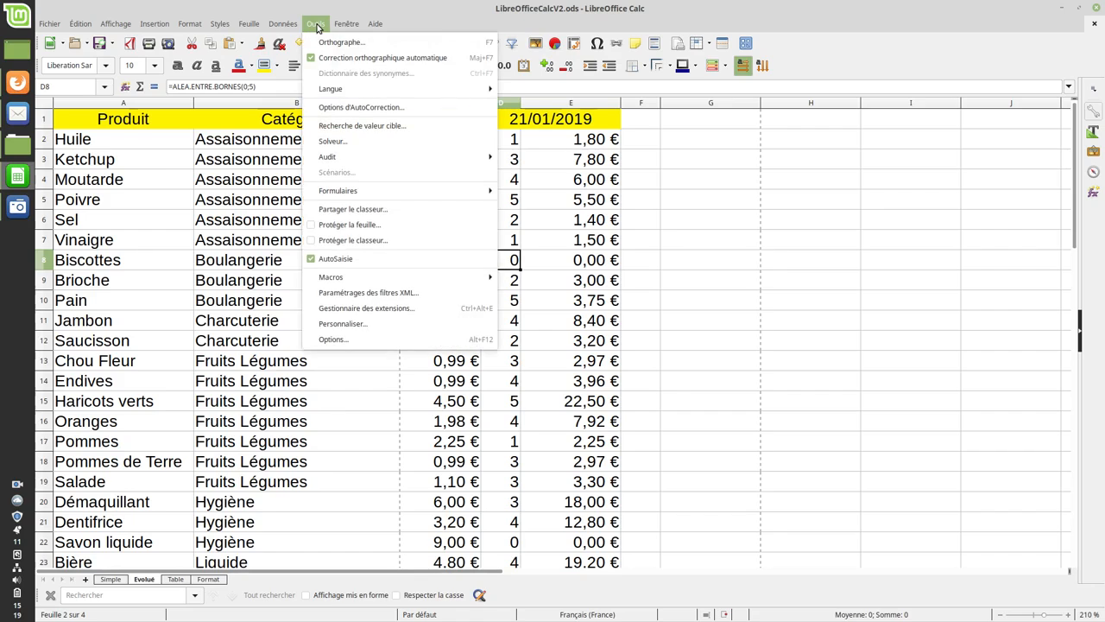
left_click(333, 339)
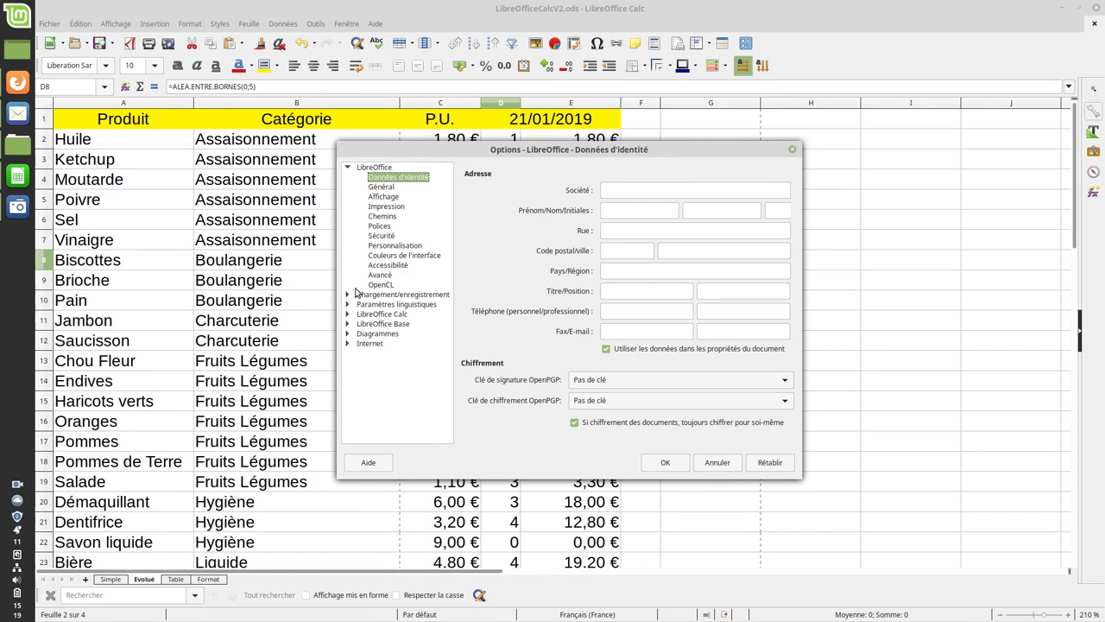
left_click(348, 169)
left_click(348, 197)
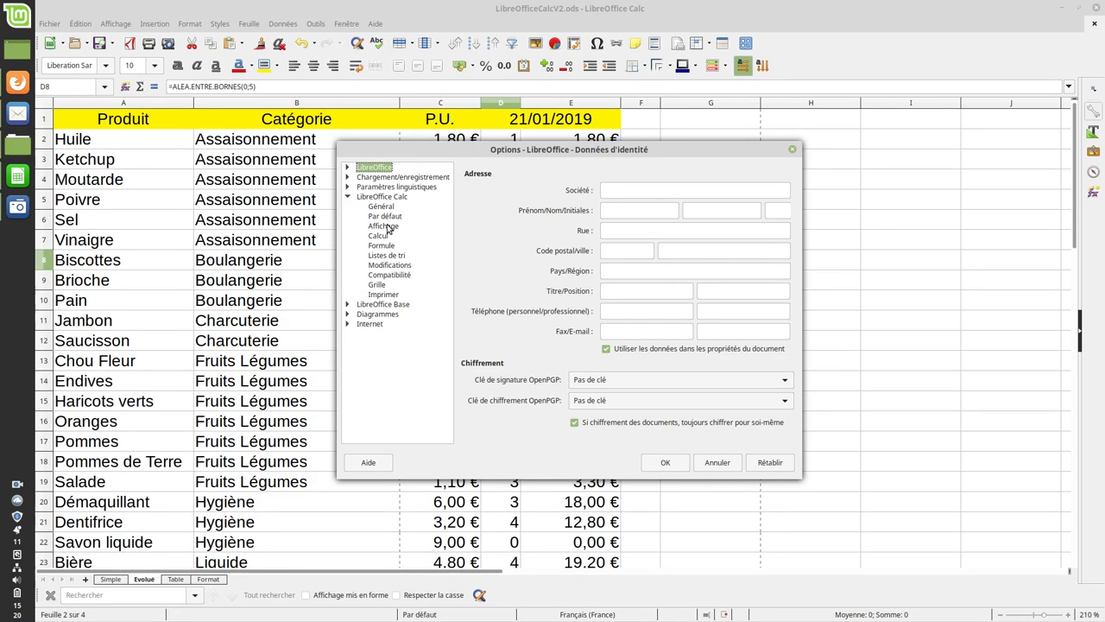
left_click(385, 226)
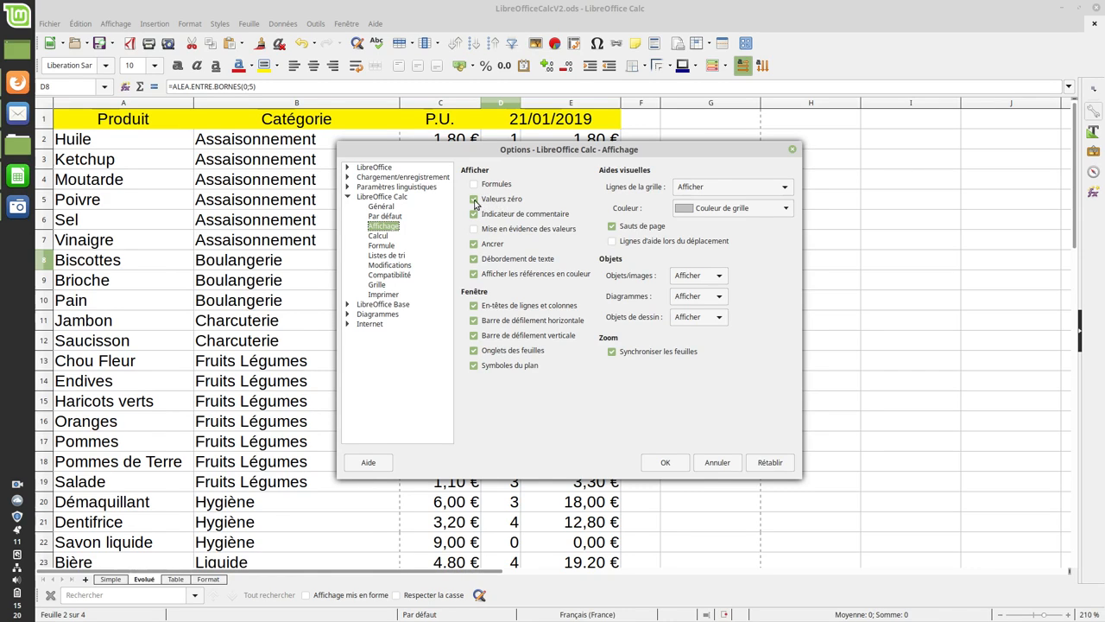
left_click(474, 200)
left_click(474, 200)
left_click(474, 200)
left_click(666, 463)
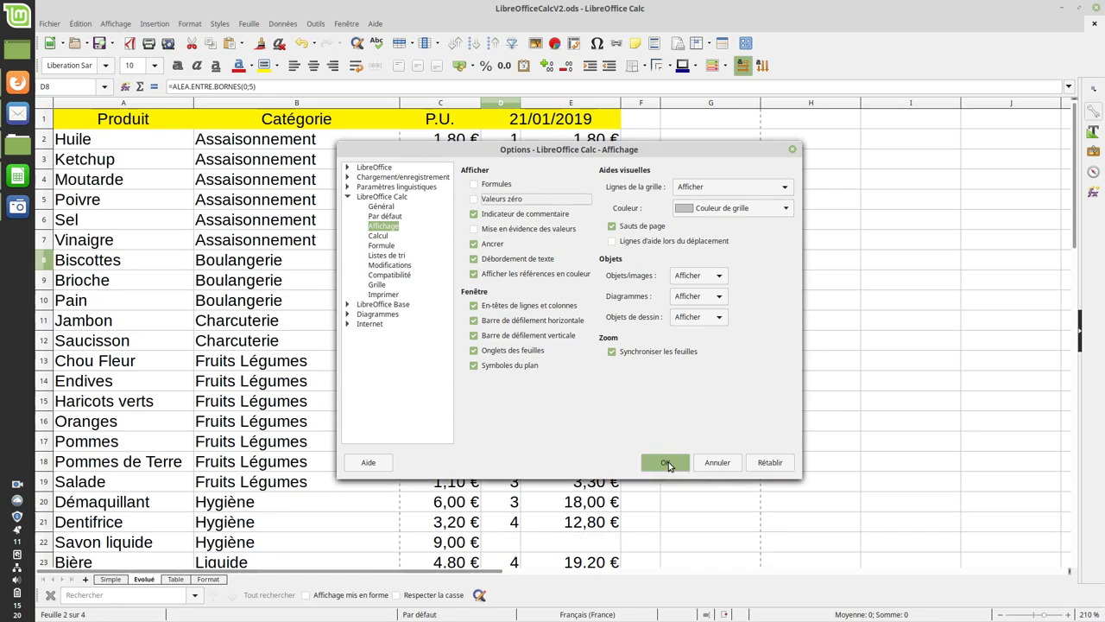
Step: Look through the product list to check how zero quantities and amounts are displayed, including the quantity cell for Savon liquide
scroll(590, 370, "down", 3)
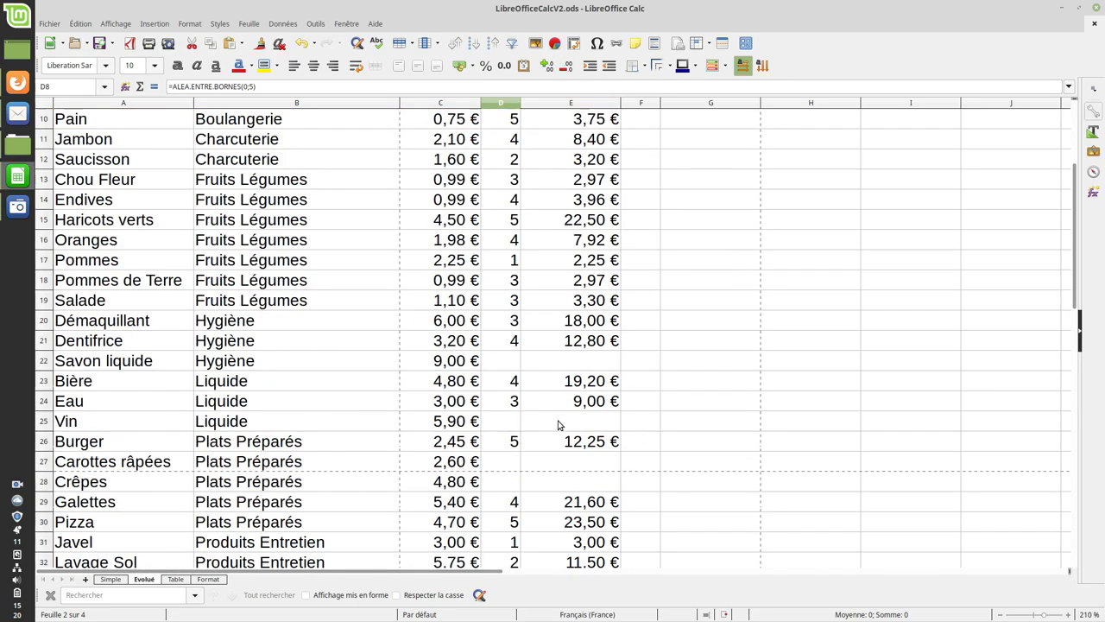
left_click(499, 364)
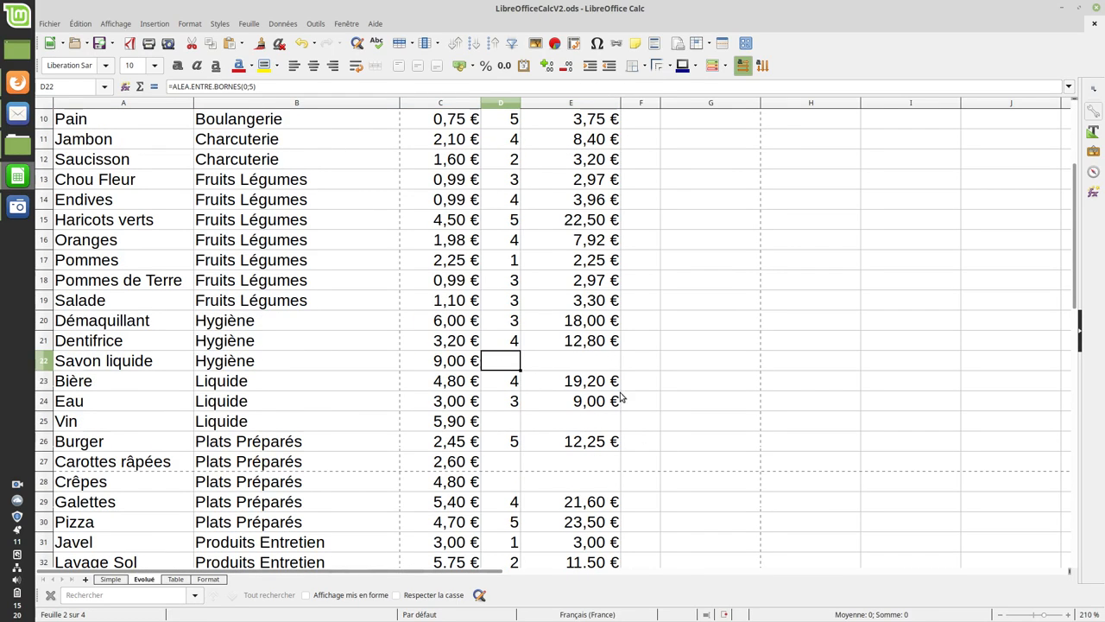
scroll(570, 367, "down", 1)
scroll(571, 356, "up", 1)
scroll(572, 354, "down", 8)
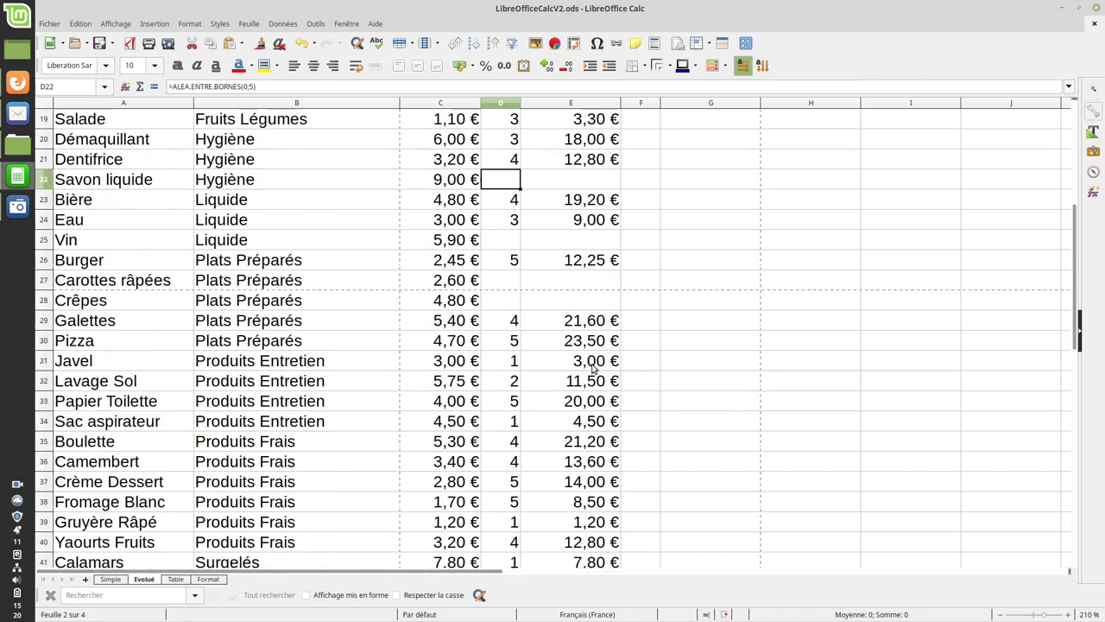
scroll(592, 369, "up", 2)
scroll(592, 369, "up", 9)
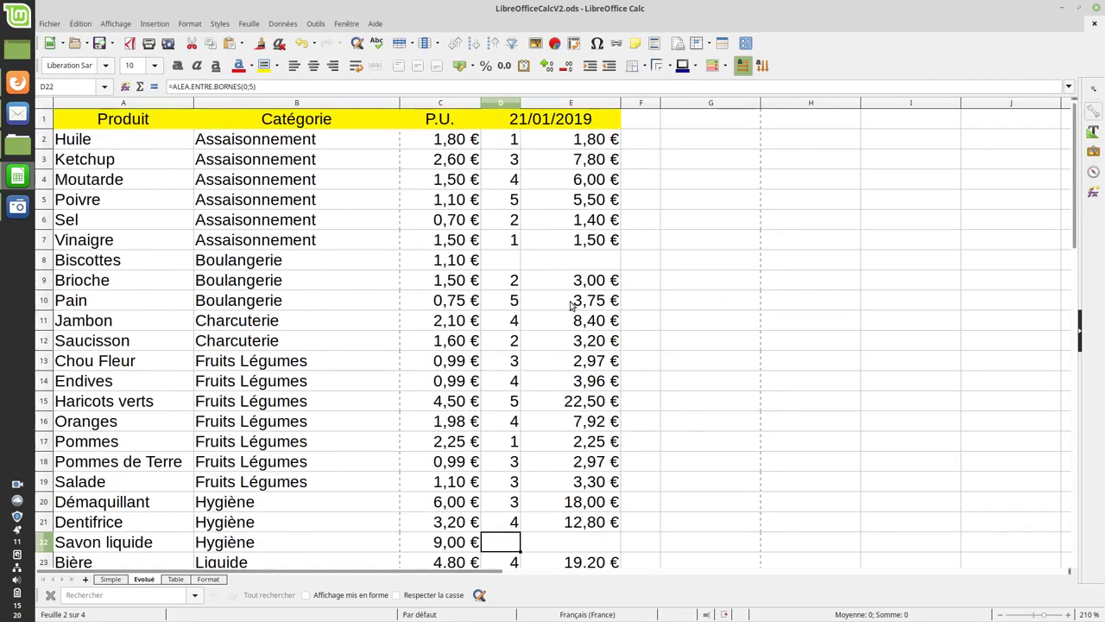
Step: Unmerge the date header cell spanning D1:E1
left_click(575, 299)
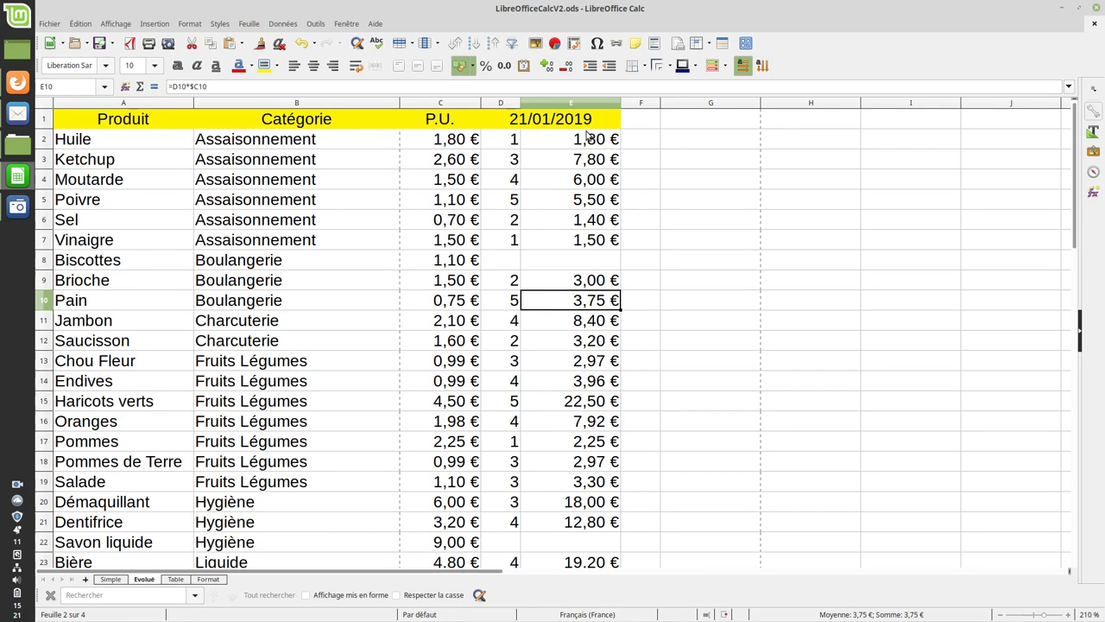
left_click(538, 123)
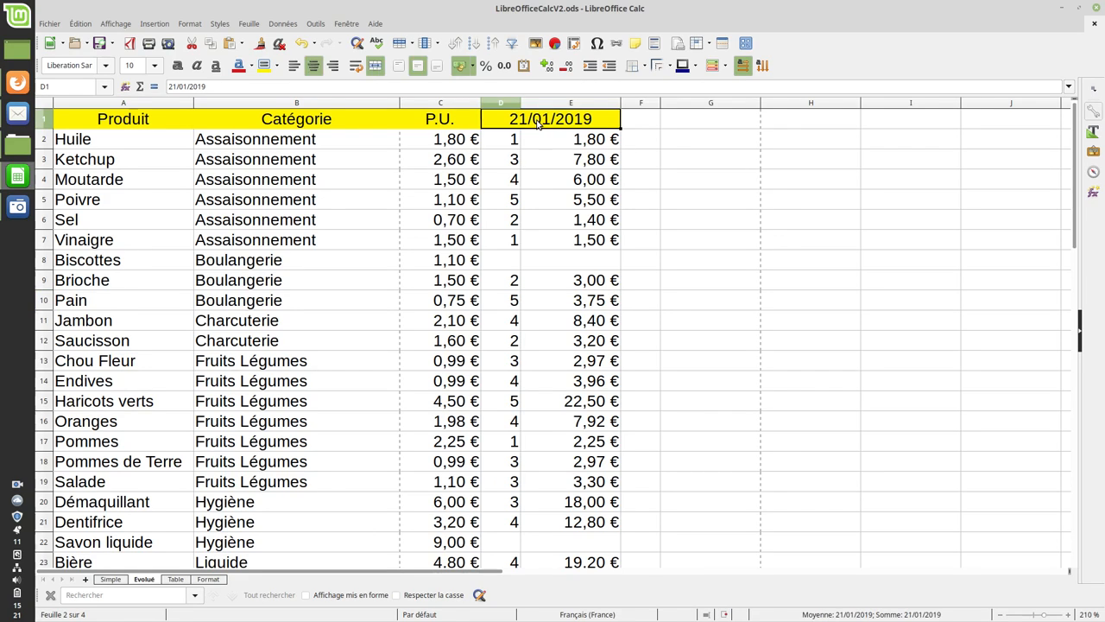
left_click(373, 67)
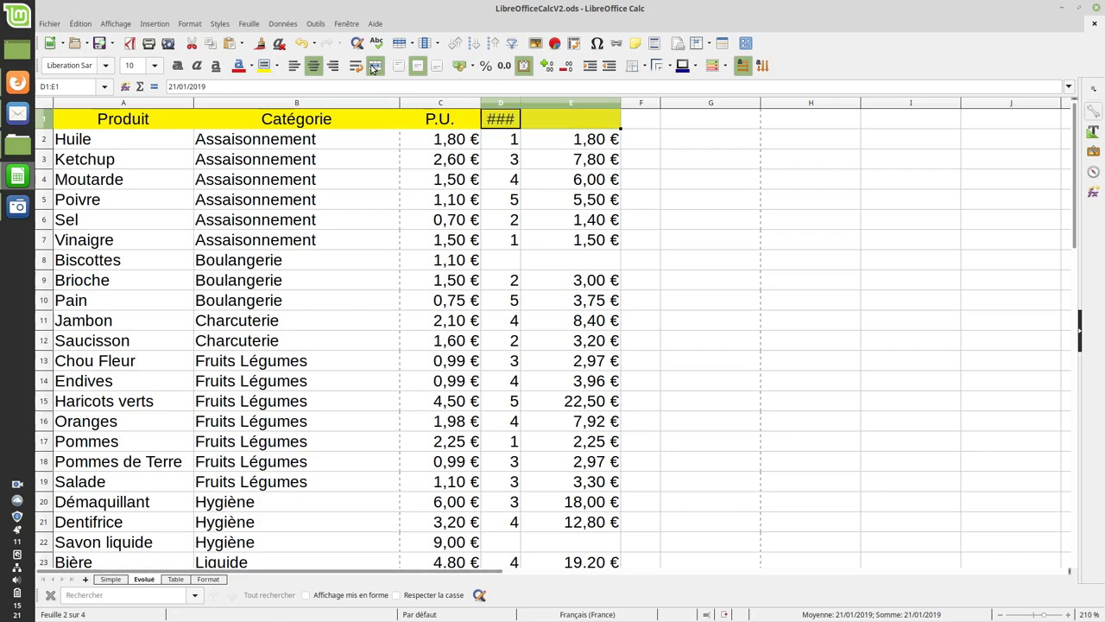
Step: Apply the custom date format code jjj to header cells D1:E1
right_click(506, 119)
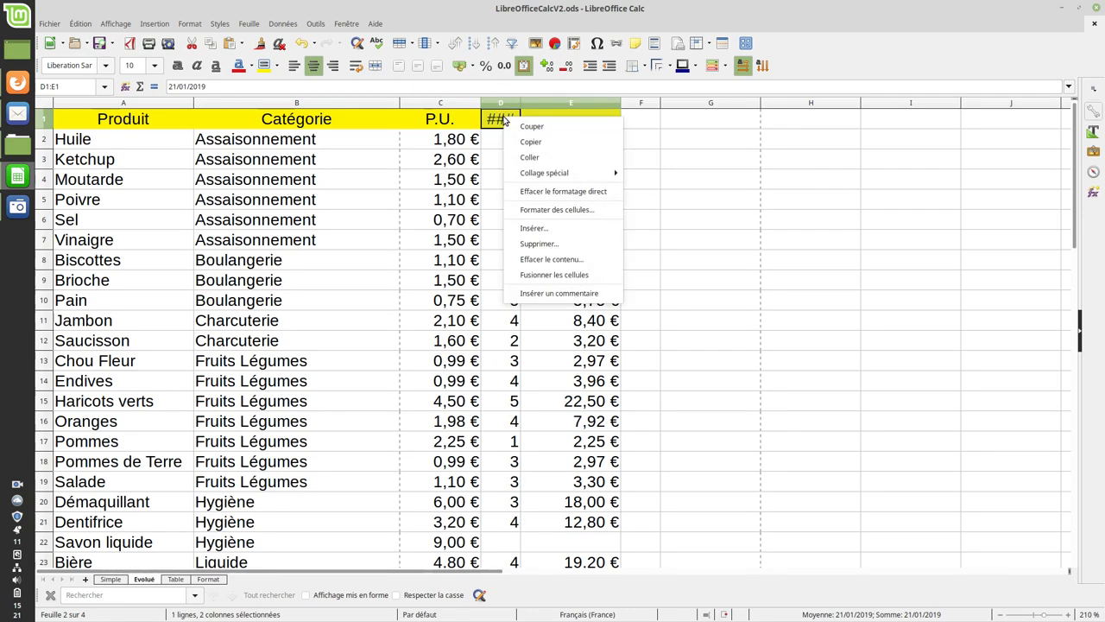
left_click(524, 215)
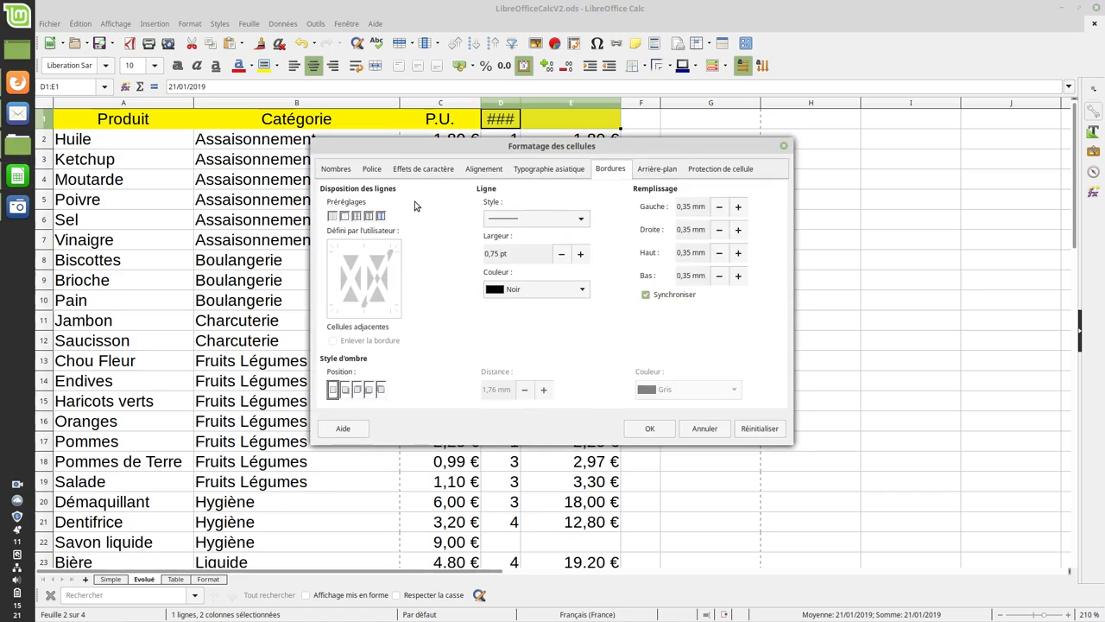
left_click(350, 170)
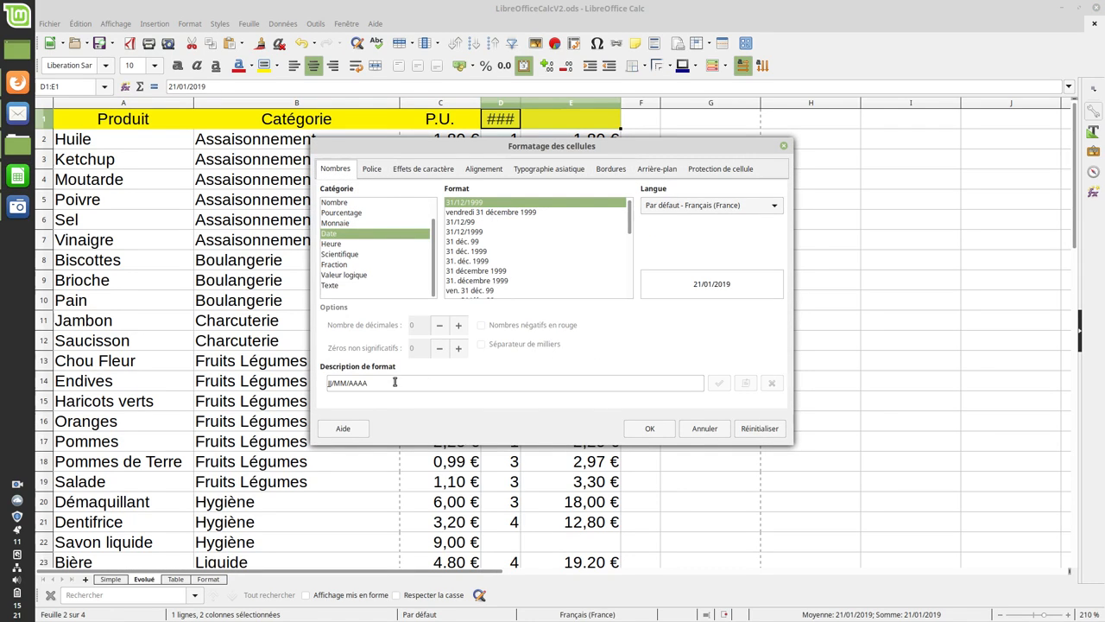
left_click_drag(395, 381, 297, 386)
type("NN")
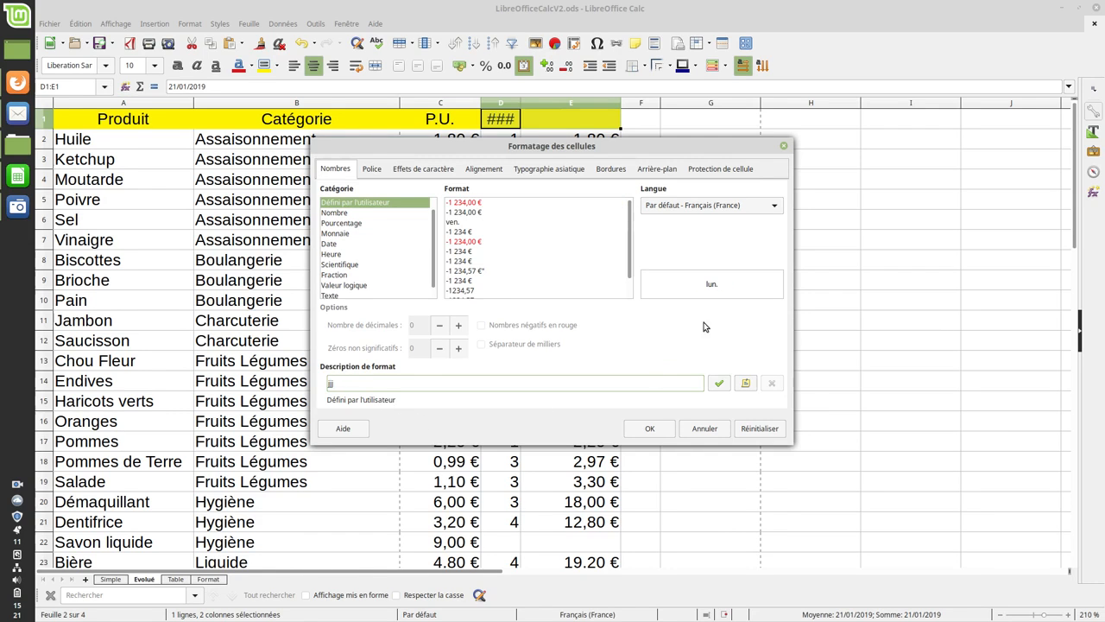
left_click(649, 432)
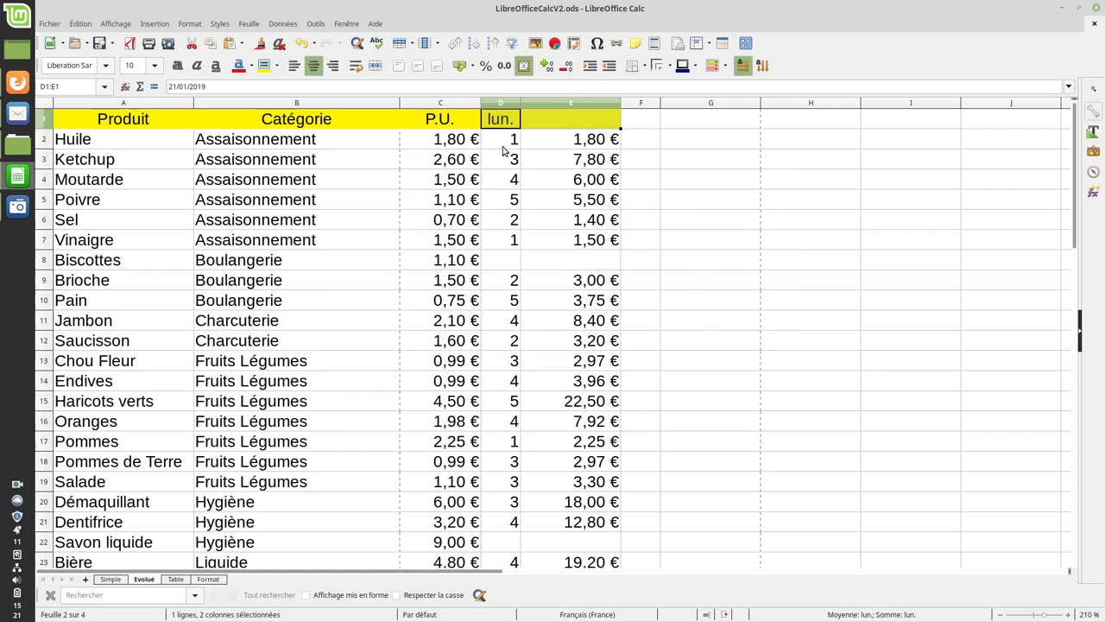
Step: Enter the formula =D1 in header cell E1
left_click(510, 126)
left_click(560, 119)
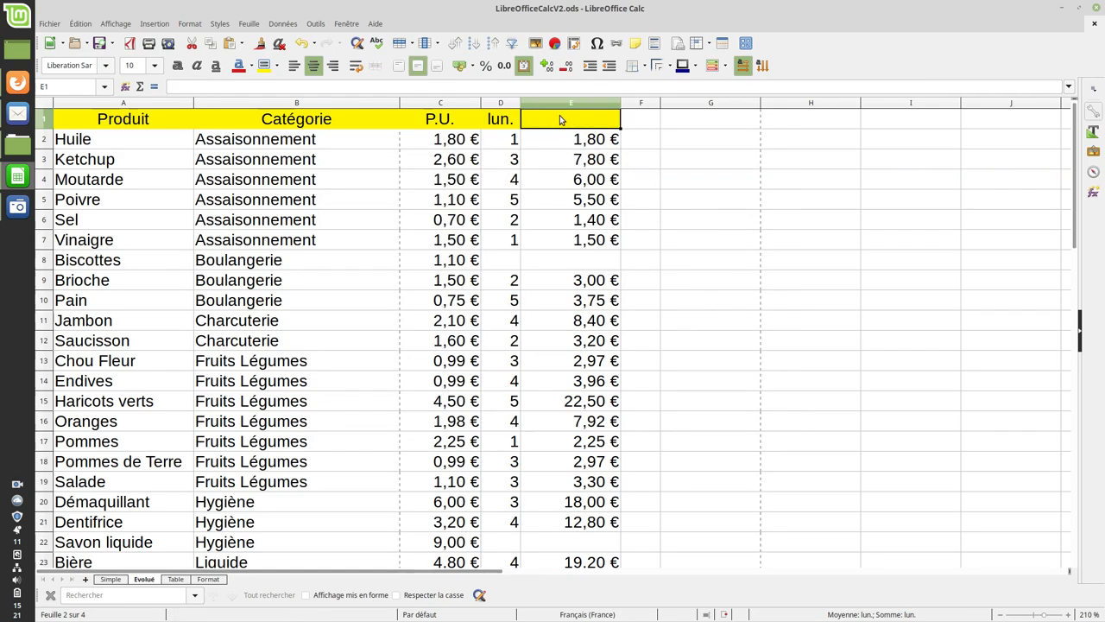
left_click(501, 121)
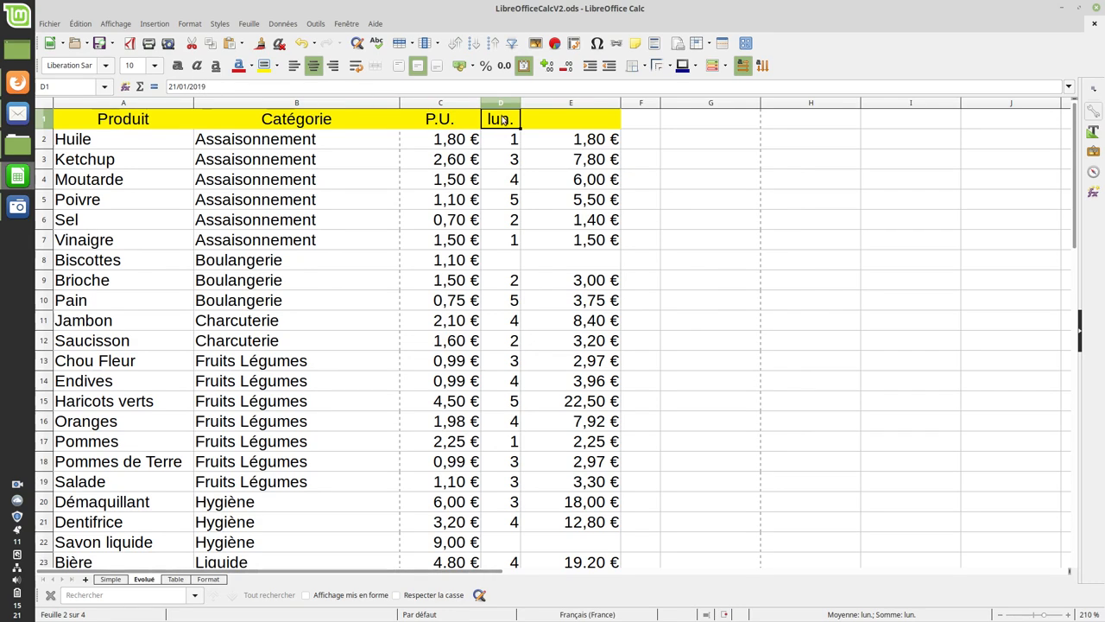
left_click(554, 123)
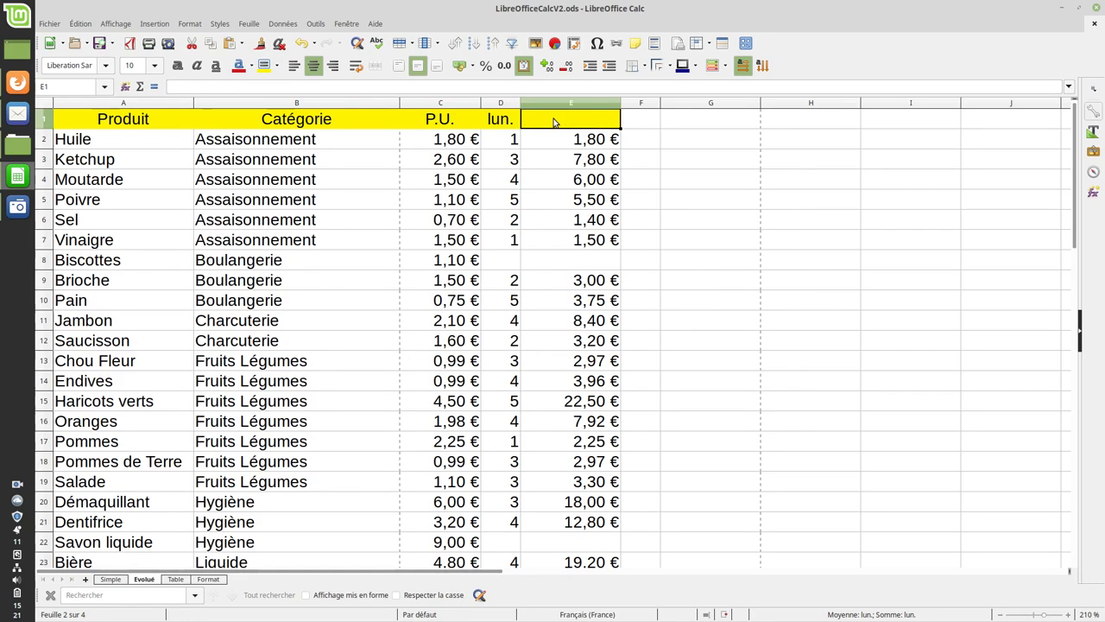
type("=")
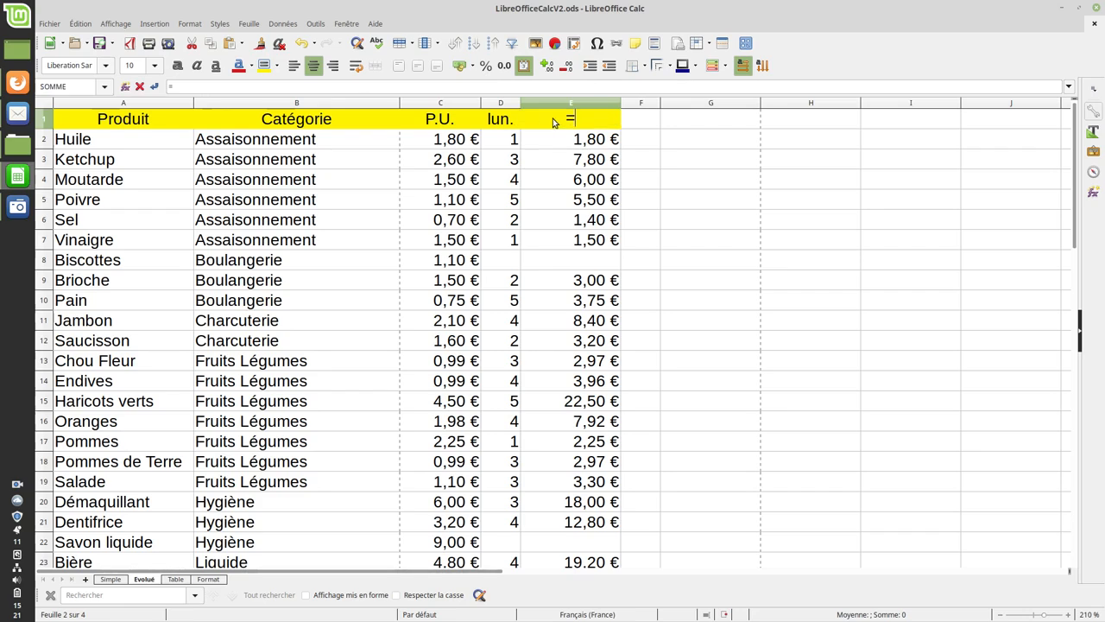
left_click(498, 120)
key("Return")
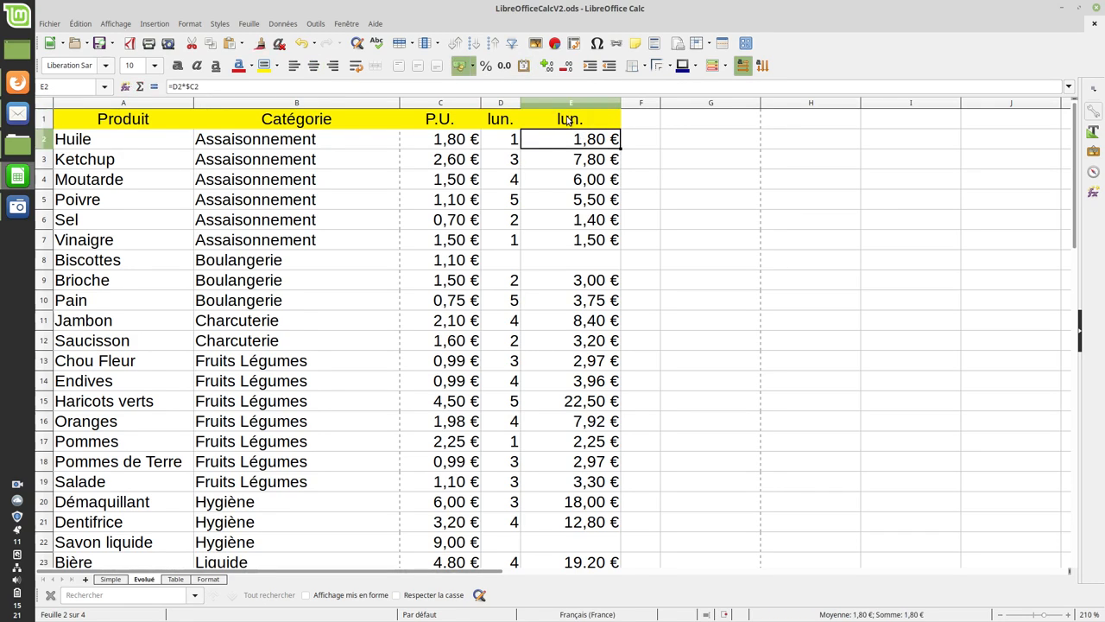
Step: Format header cell E1 as a date in the 31/12/1999 style (JJ/MM/AAAA)
left_click(567, 121)
right_click(567, 121)
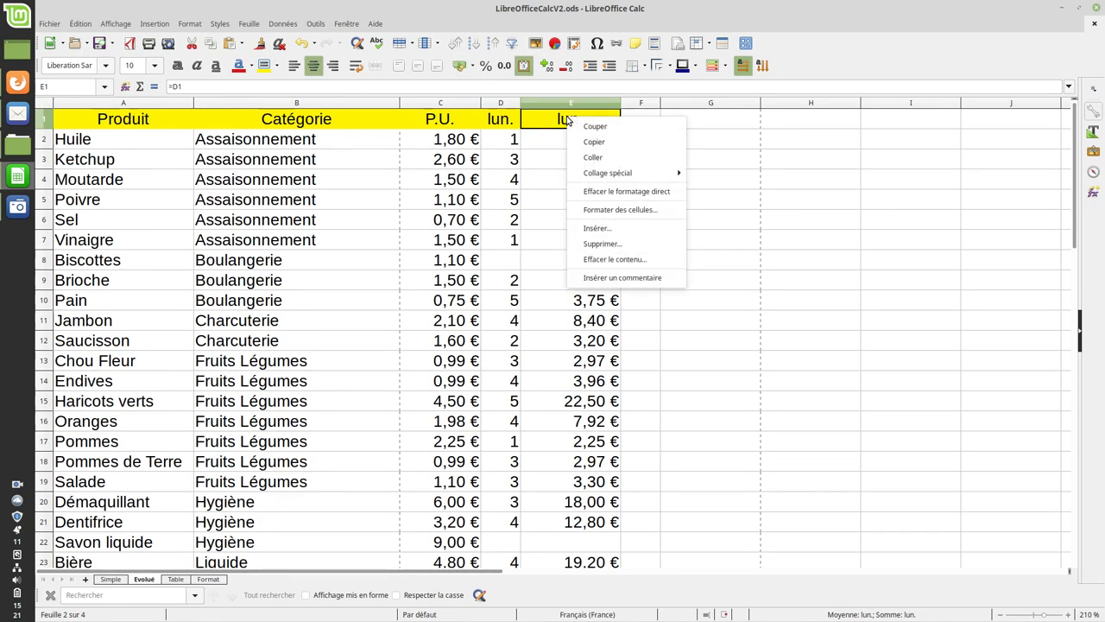
left_click(602, 211)
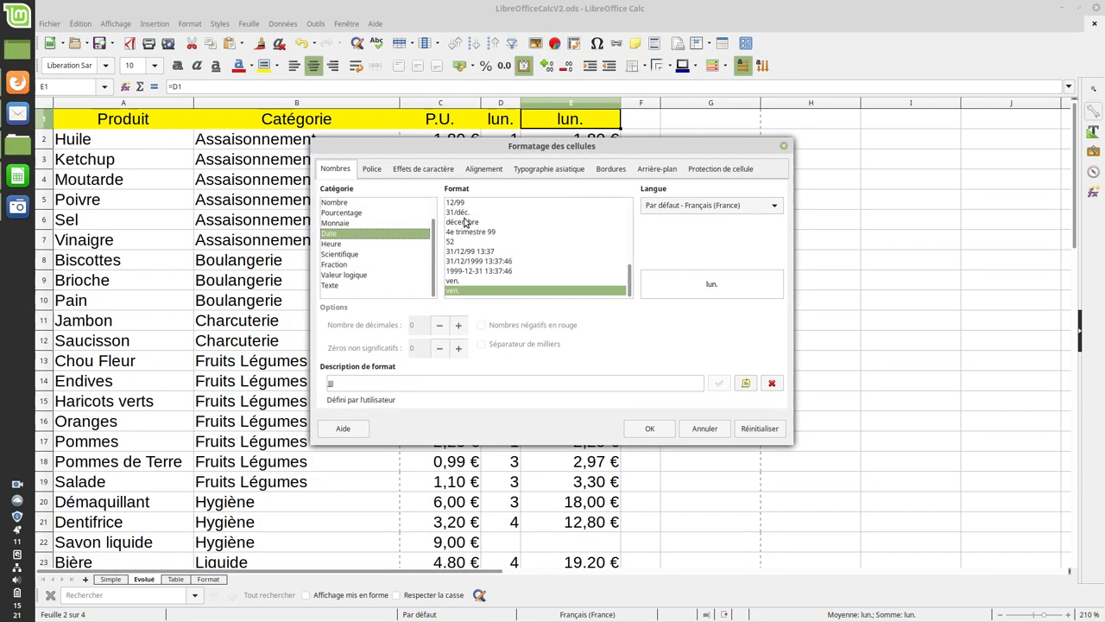
scroll(466, 226, "up", 2)
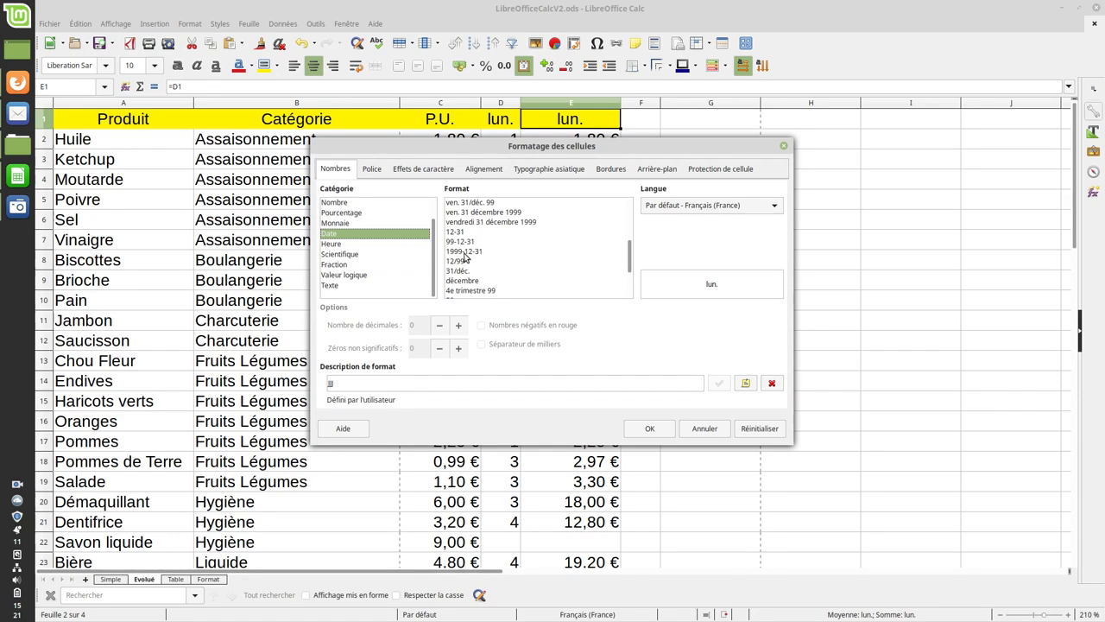
scroll(502, 252, "up", 3)
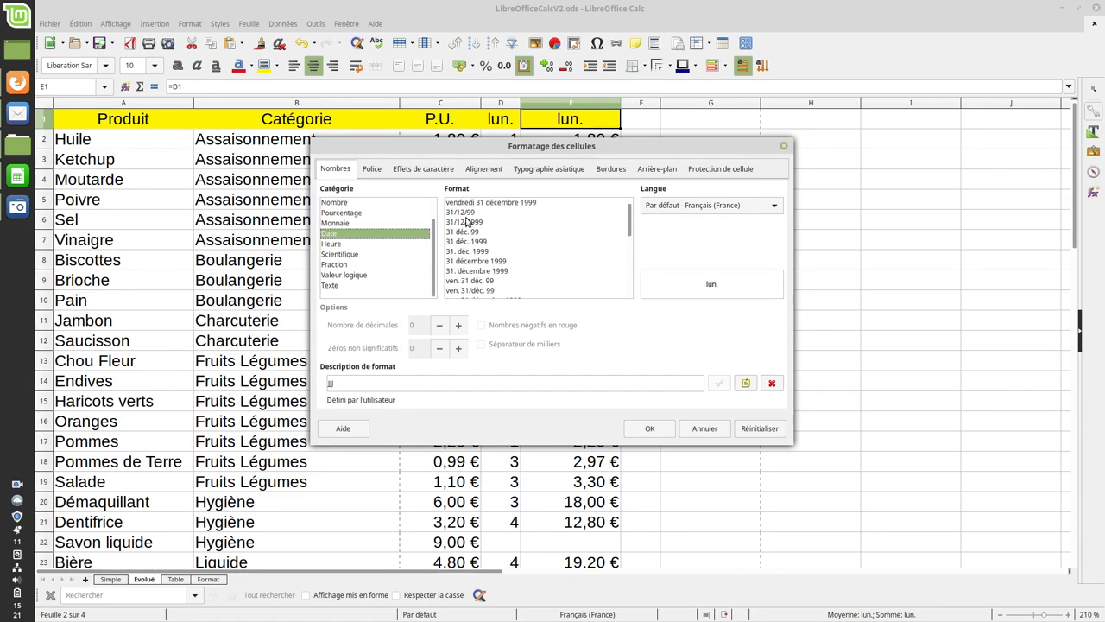
left_click(466, 223)
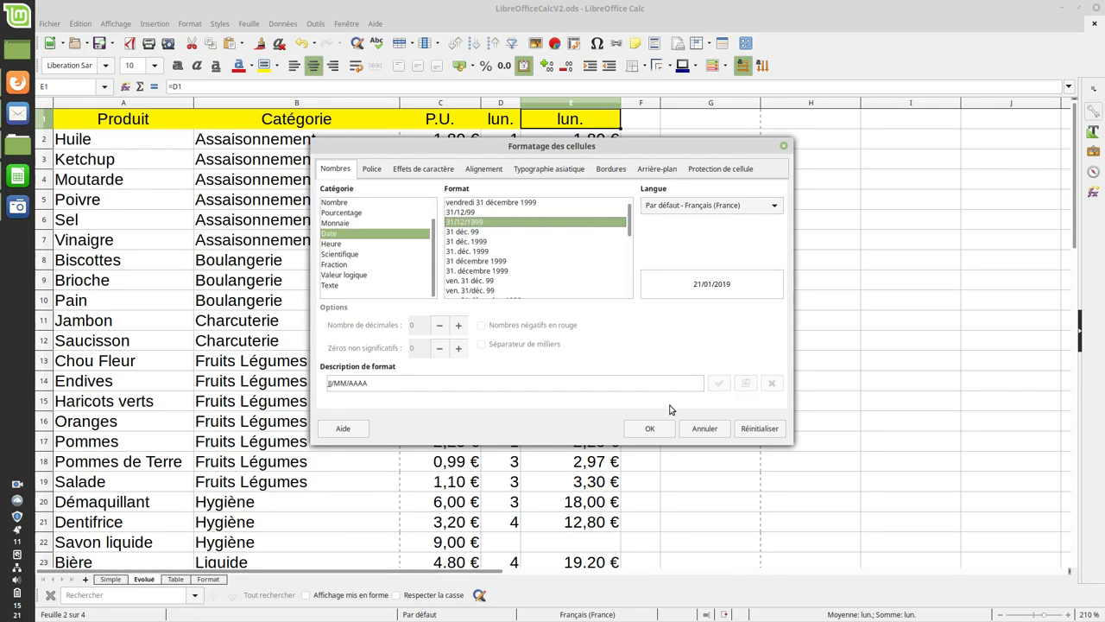
left_click(648, 427)
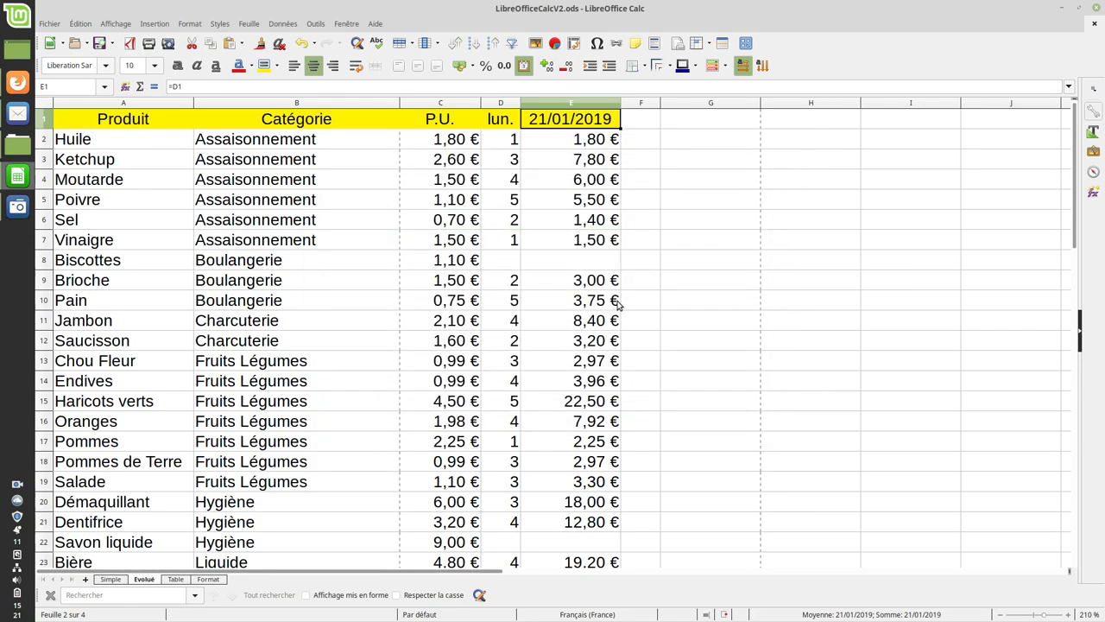
Step: Examine the contents of headers D1 and E1 and the formulas in D2, E2 and E4
left_click(617, 300)
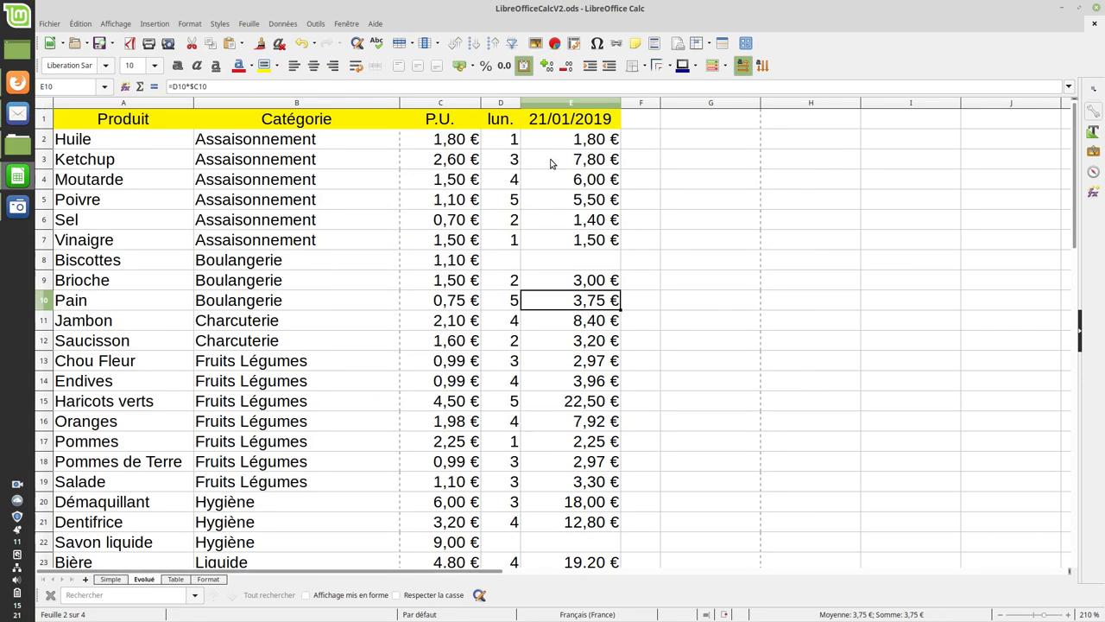
left_click(504, 121)
left_click(574, 120)
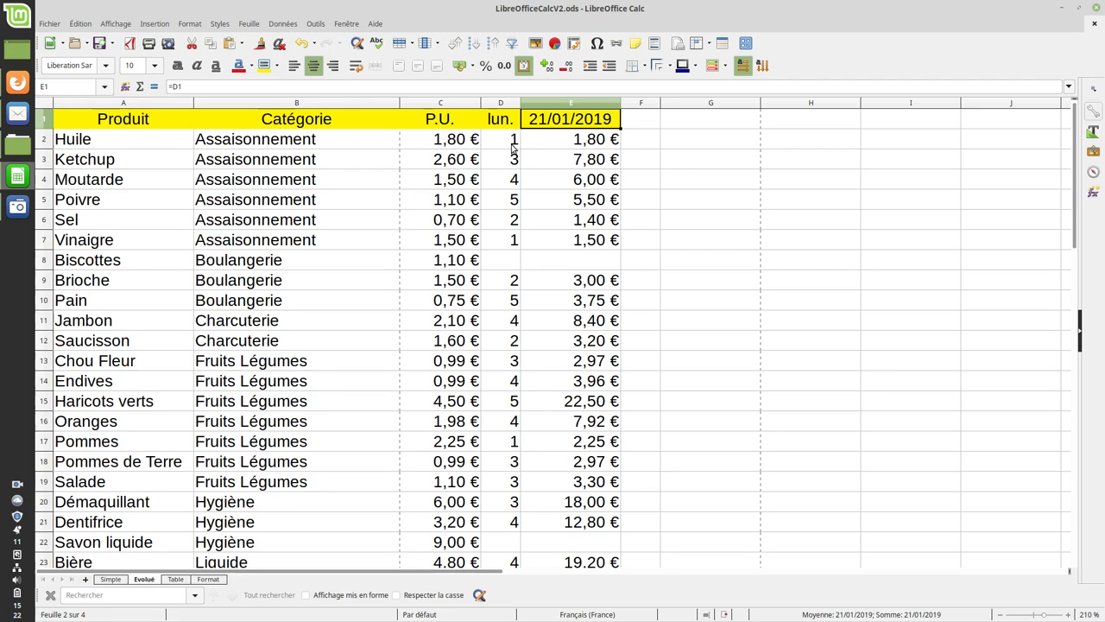
left_click(509, 143)
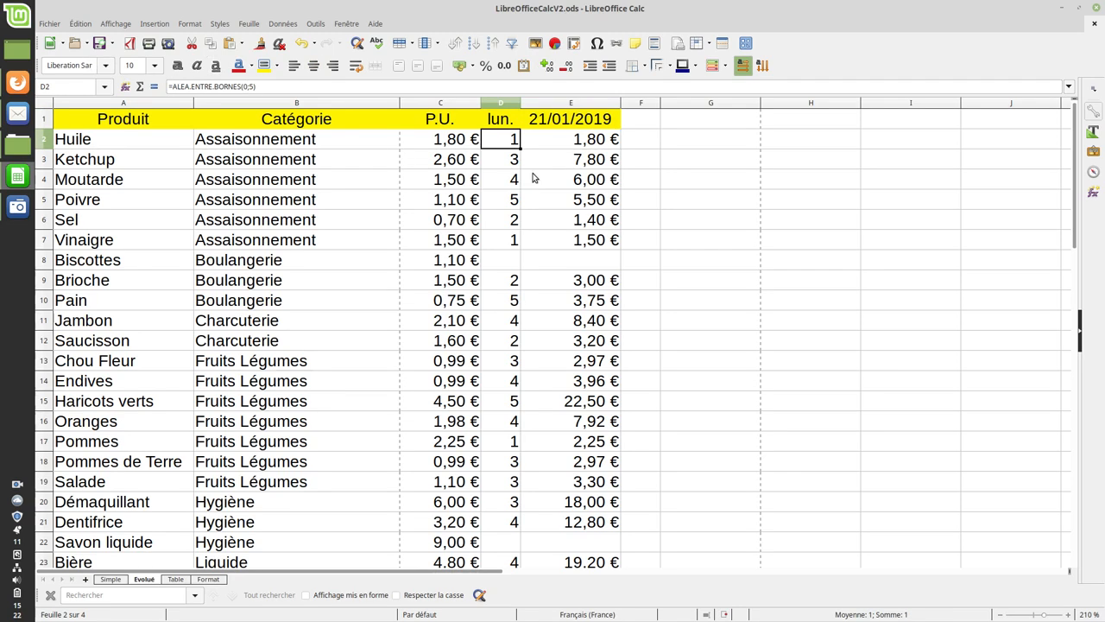
left_click(580, 144)
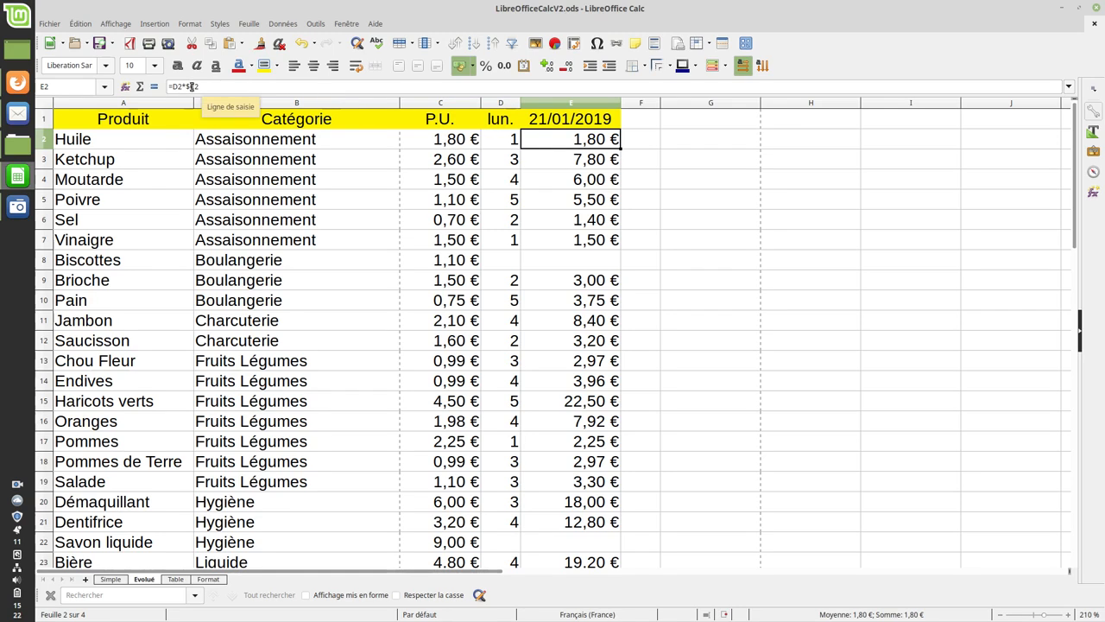
left_click(604, 184)
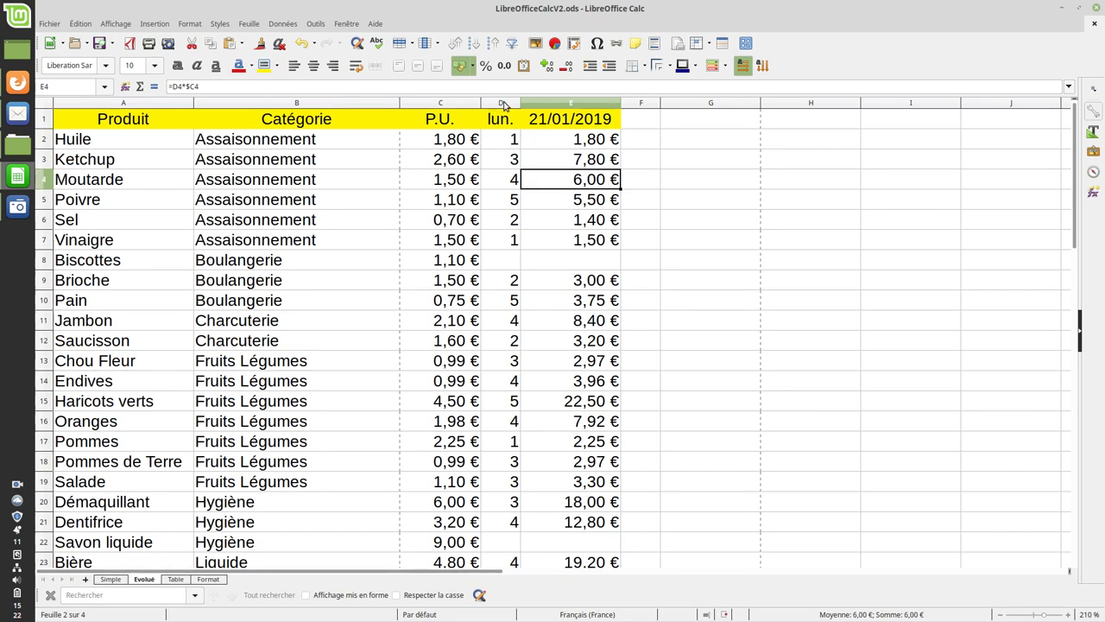
scroll(498, 132, "down", 3, "ctrl")
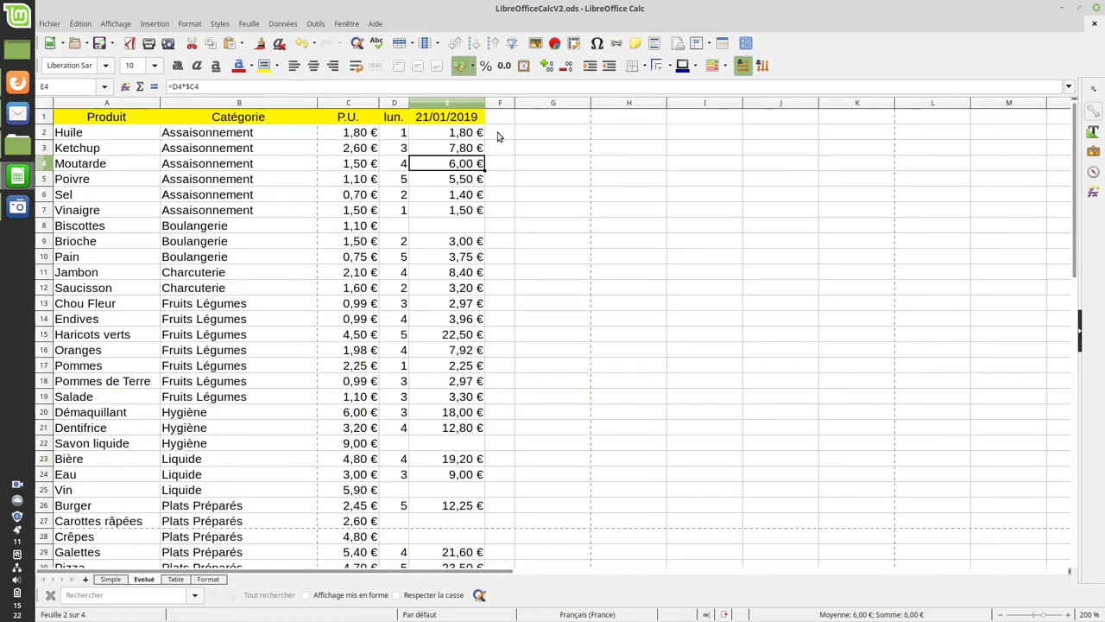
scroll(499, 135, "up", 2, "ctrl")
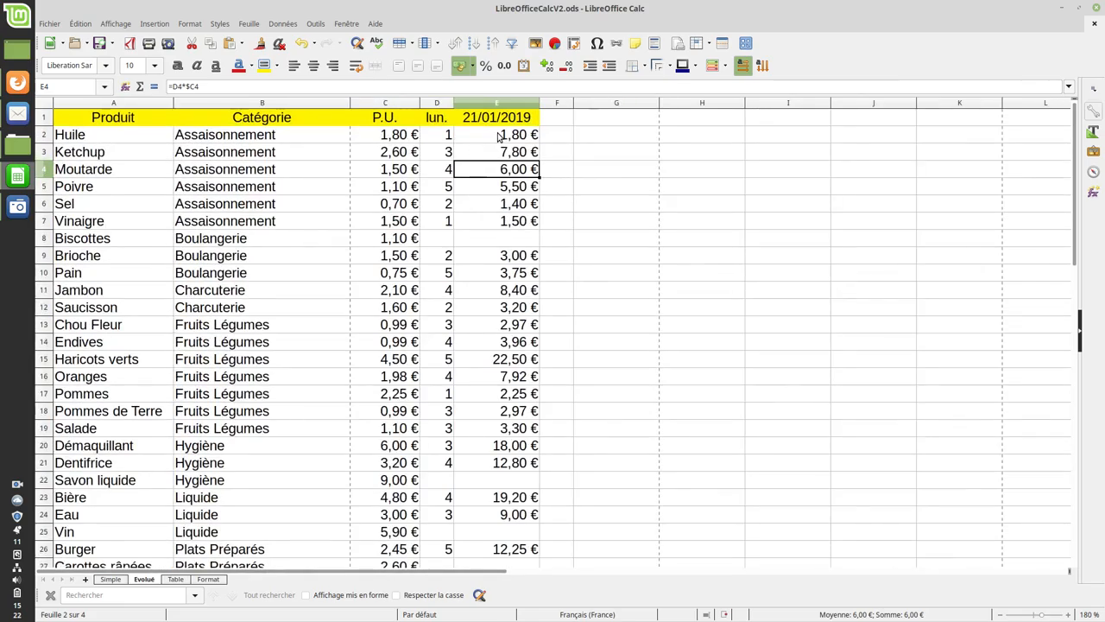
scroll(498, 136, "down", 3, "ctrl")
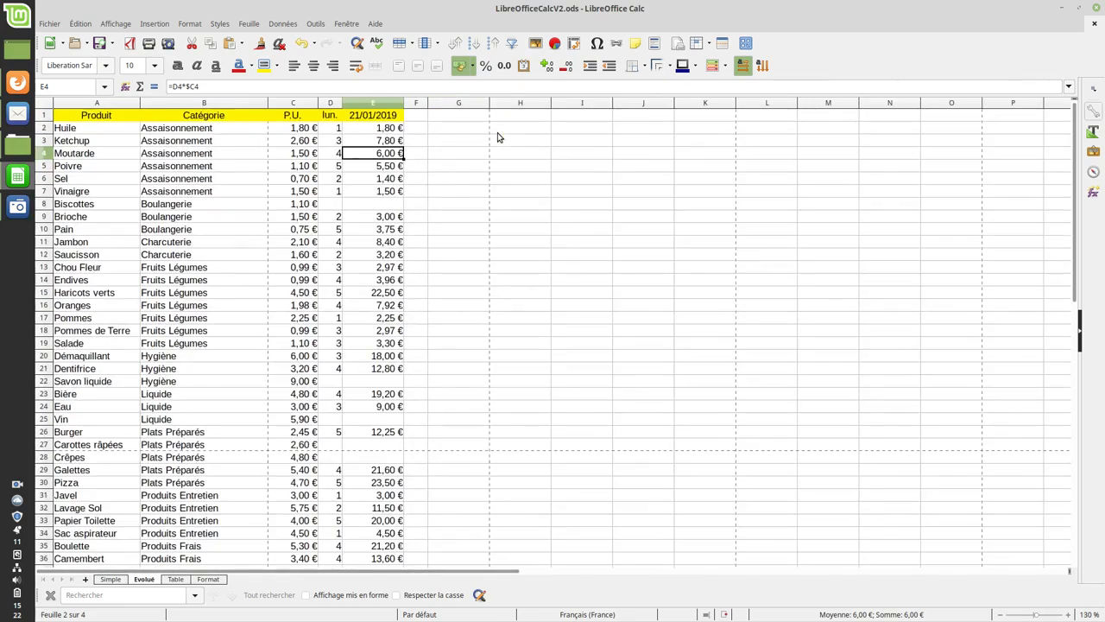
scroll(499, 136, "up", 2, "ctrl")
scroll(498, 136, "up", 1, "ctrl")
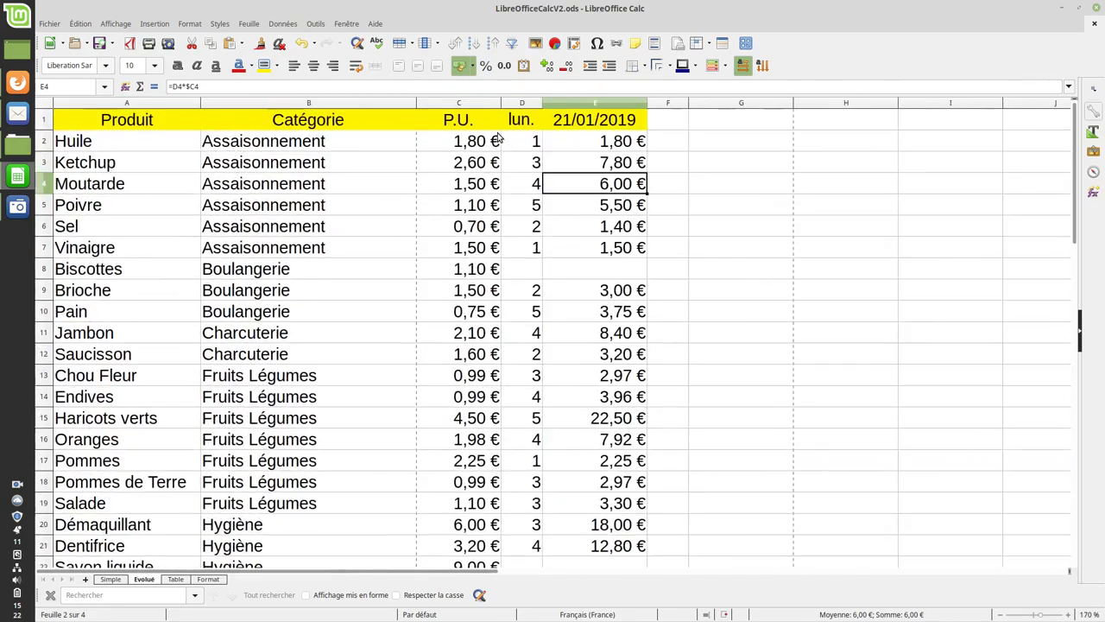
scroll(498, 135, "down", 3, "ctrl")
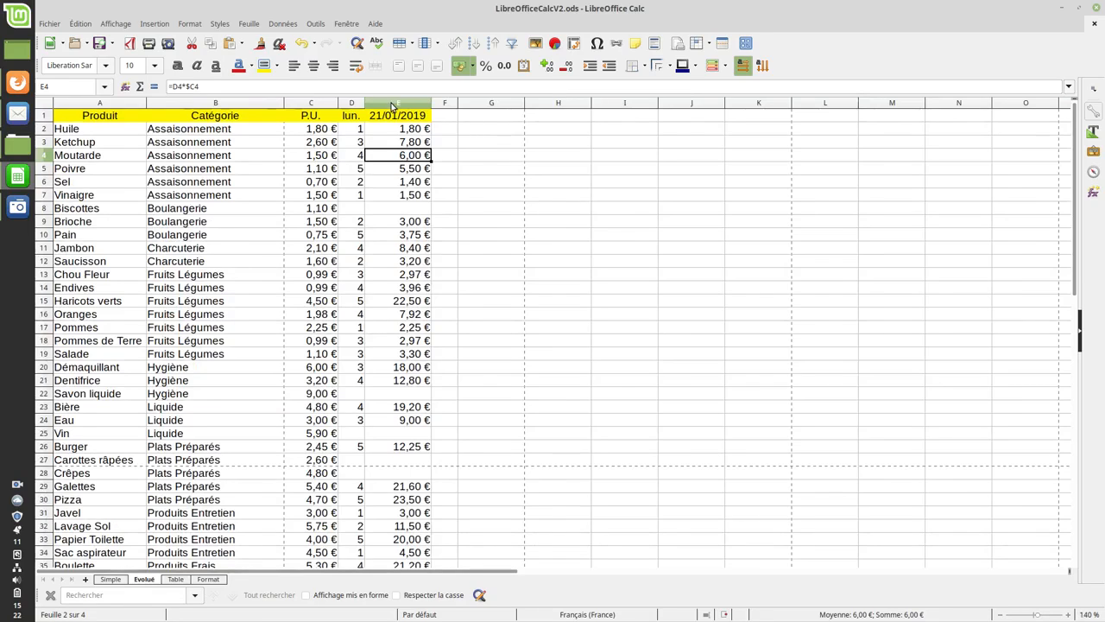
Step: Try to paste a copy of columns D:E across columns F:M, and undo the paste
left_click_drag(352, 106, 412, 104)
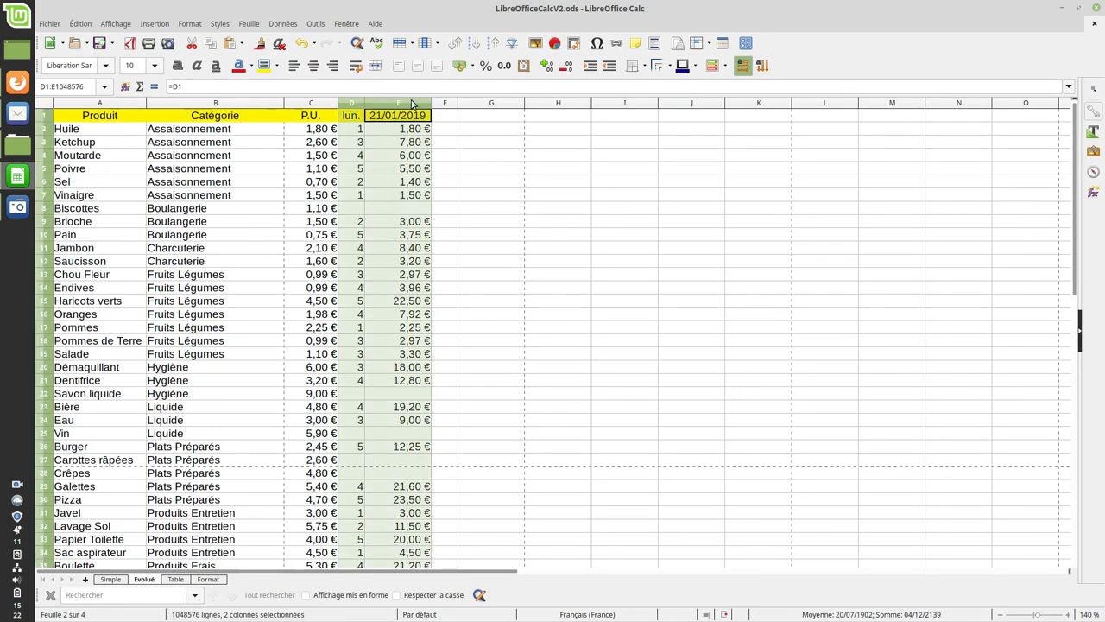
right_click(422, 143)
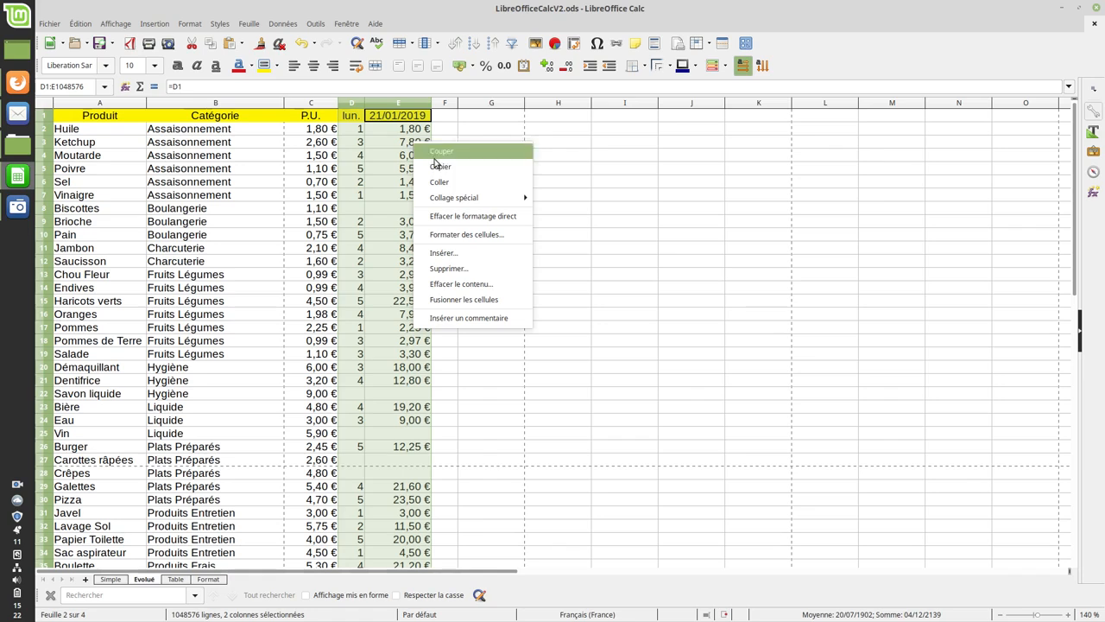
left_click(450, 169)
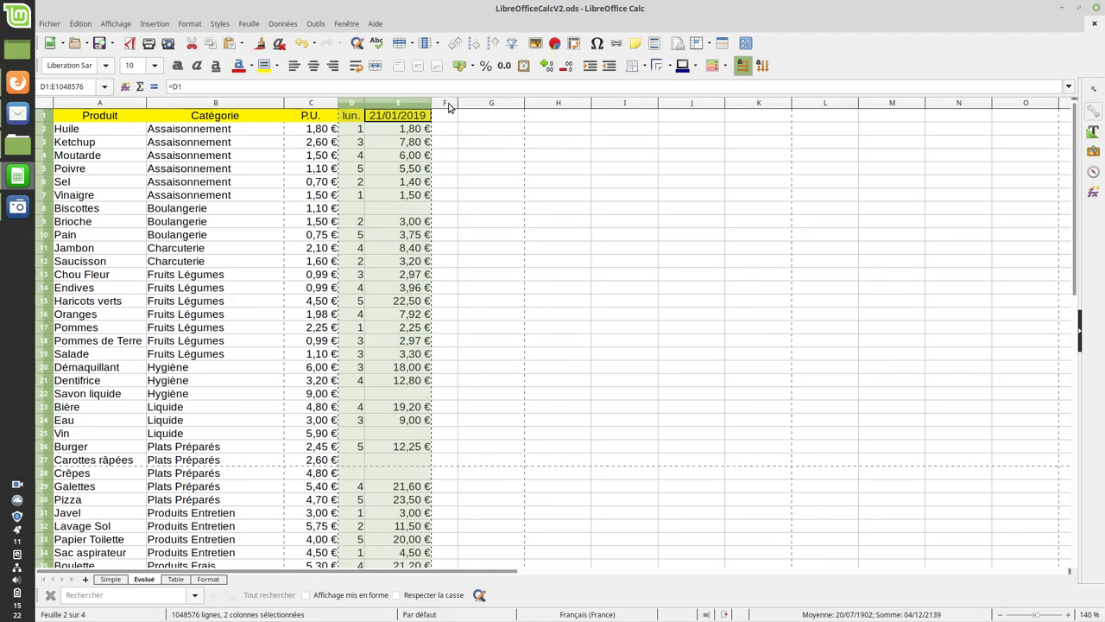
left_click_drag(449, 107, 887, 105)
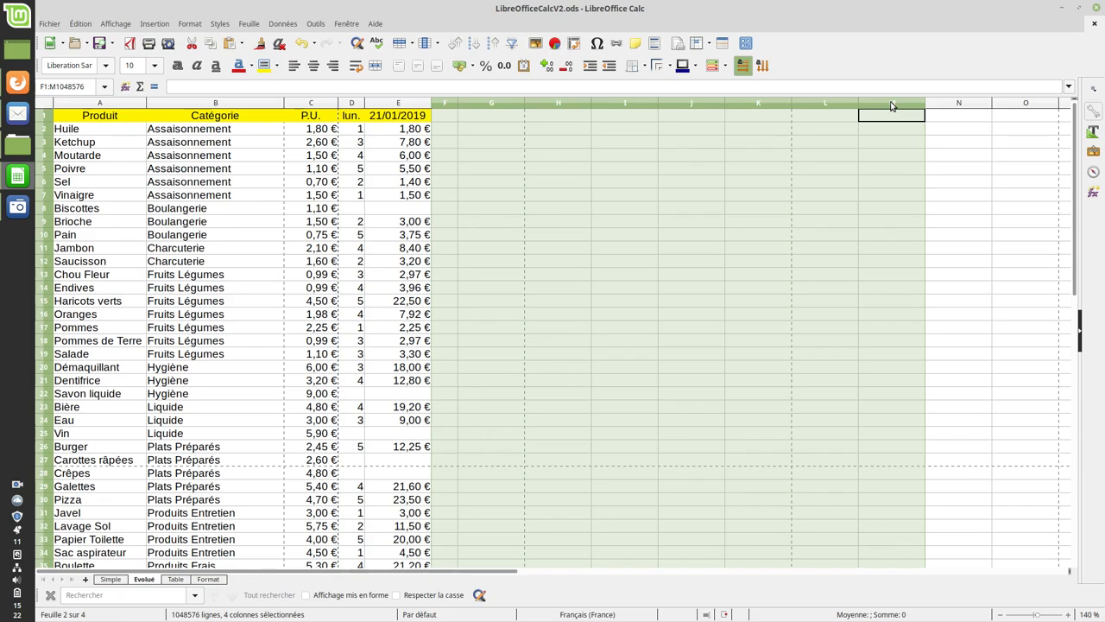
right_click(801, 140)
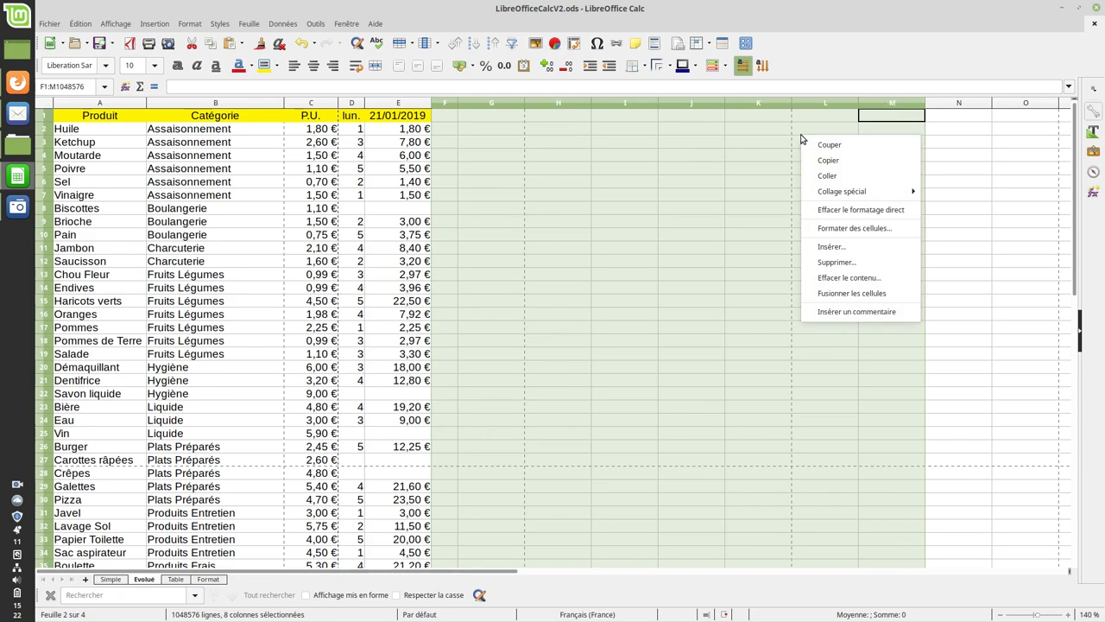
left_click(835, 181)
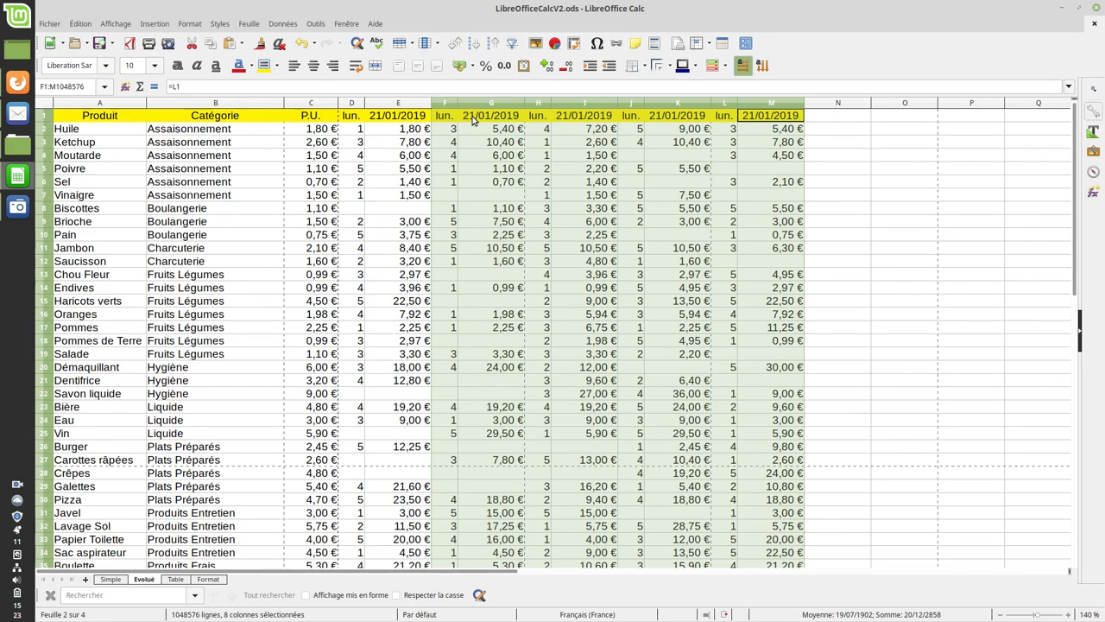
key("ctrl+minus")
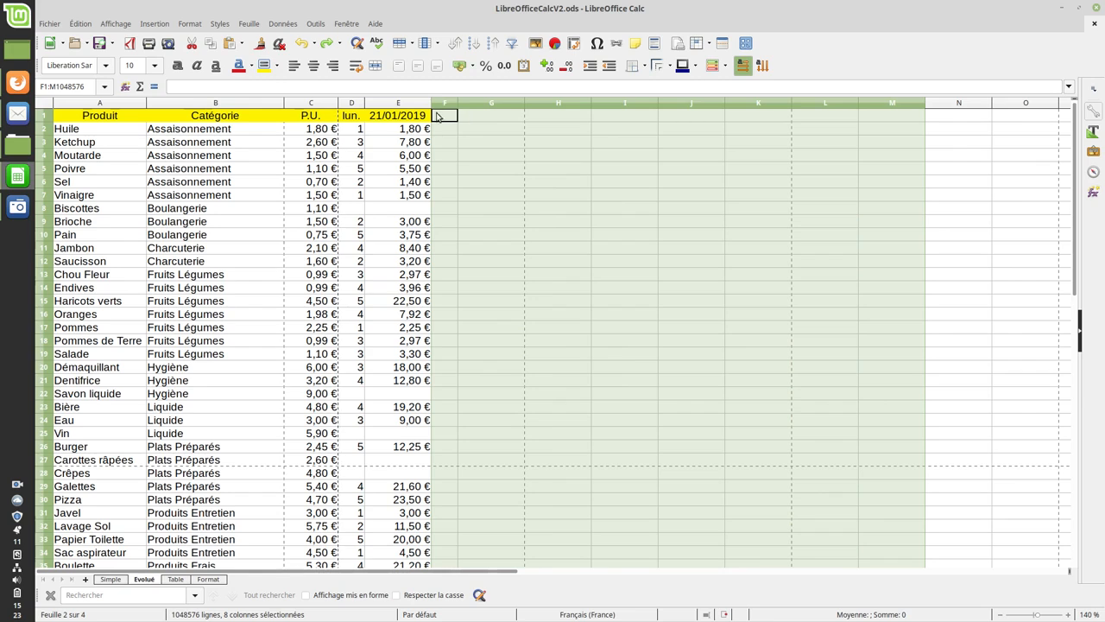
Step: Copy columns D:E and paste them once, starting at column F
left_click(352, 106)
left_click(397, 106, "shift")
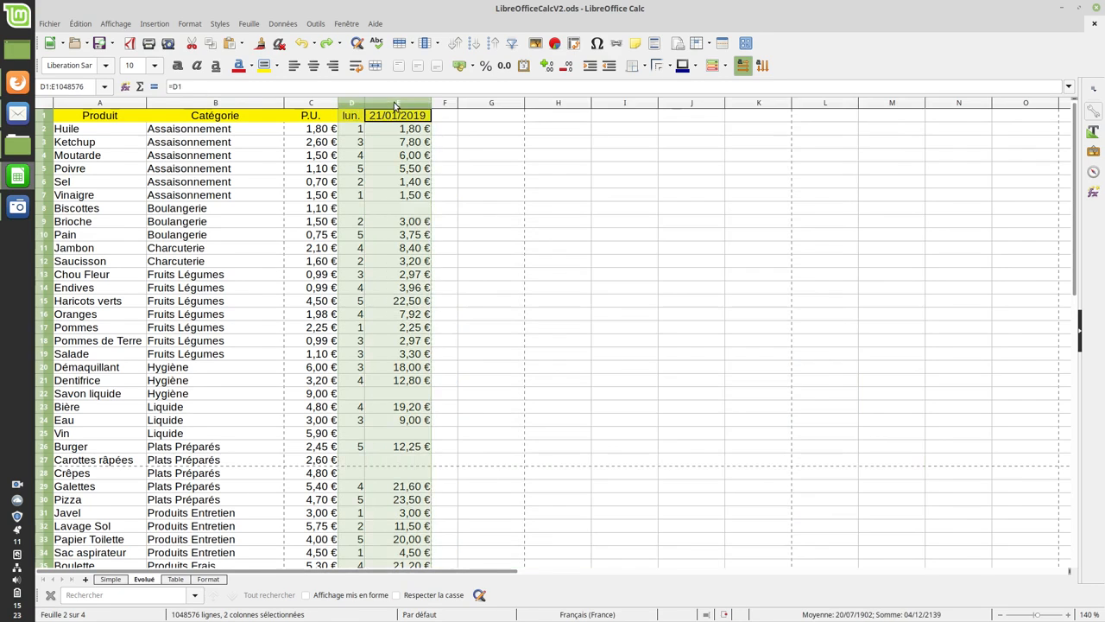
right_click(392, 101)
left_click(420, 125)
left_click(444, 103)
right_click(447, 118)
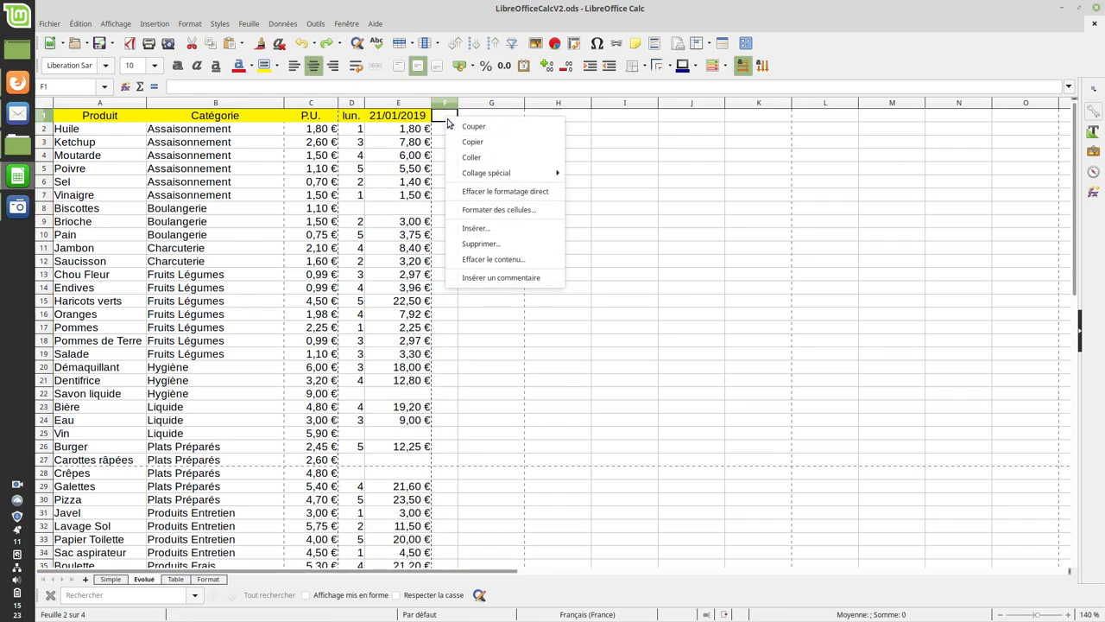
left_click(476, 161)
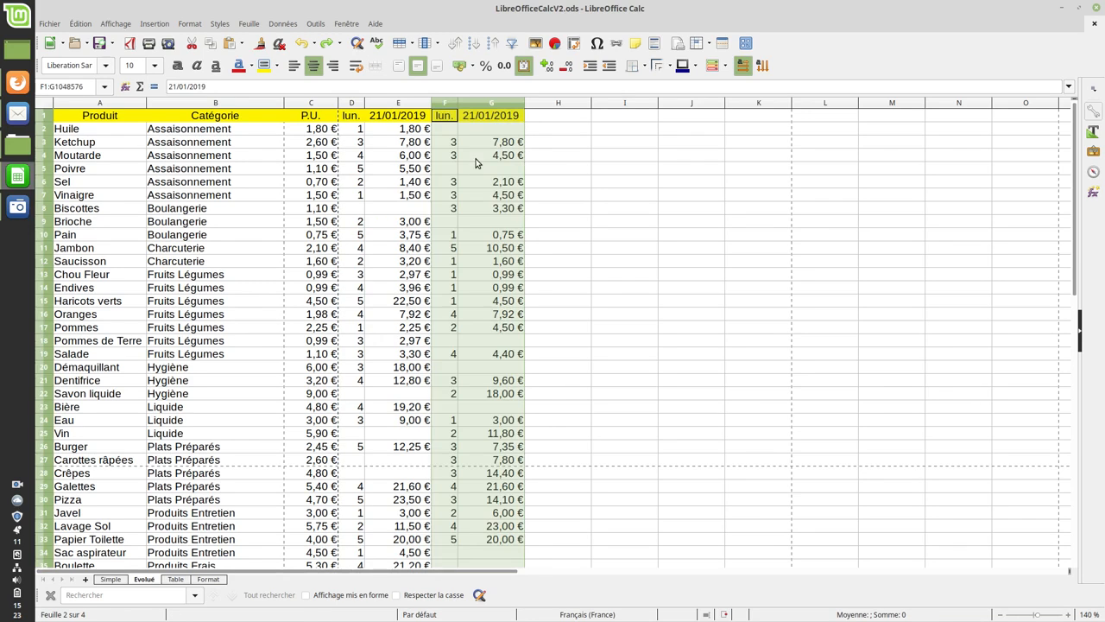
Step: Replace the pasted date in header cell F1 with the formula =D1+7
left_click(443, 120)
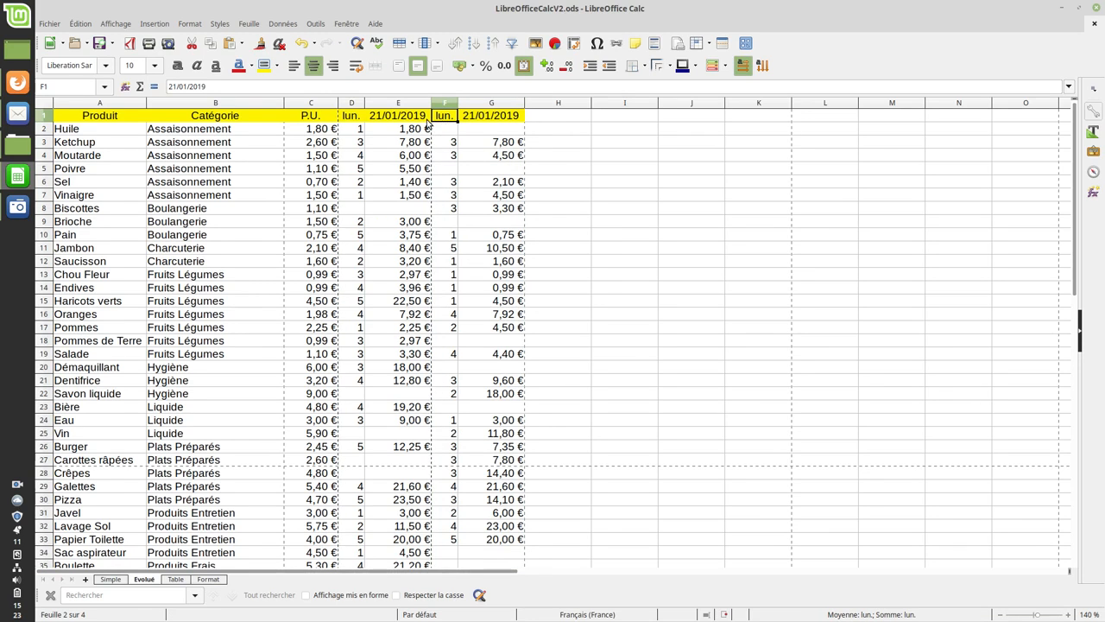
type("=")
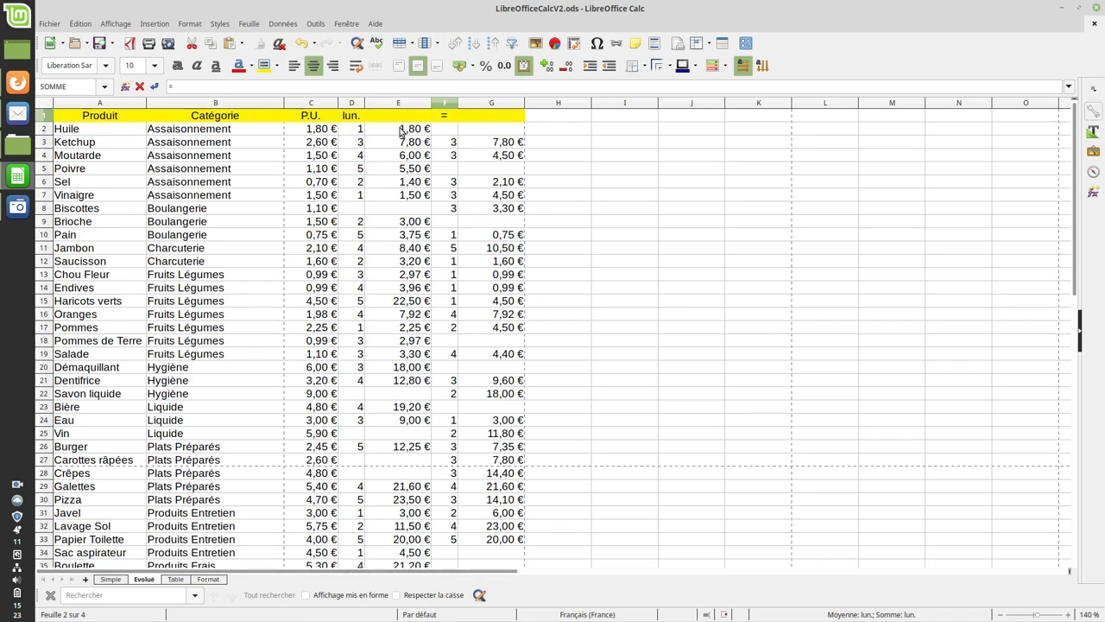
left_click(349, 117)
type("+7")
key("Return")
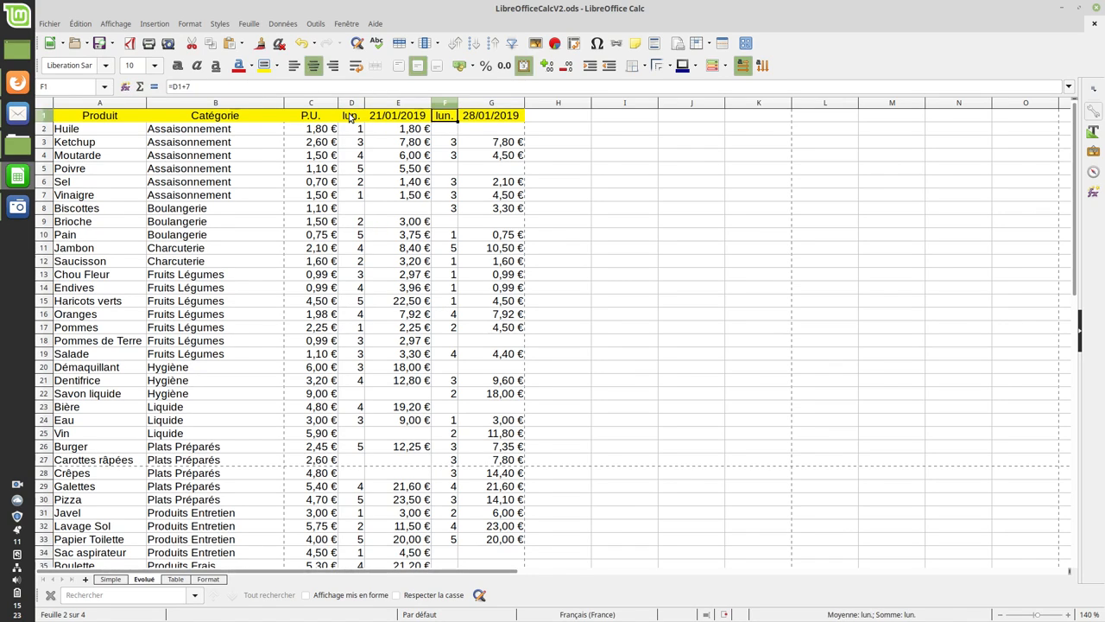
Step: Examine the formulas behind the weekday and date headers in cells D1 to G1
key("Right")
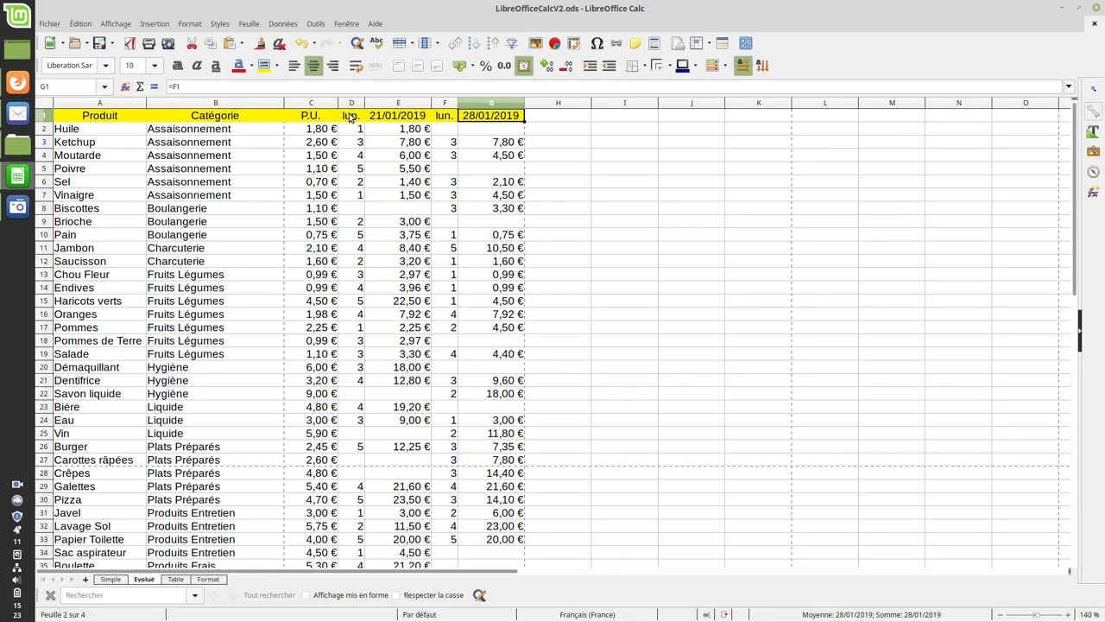
key("Left")
key("Right")
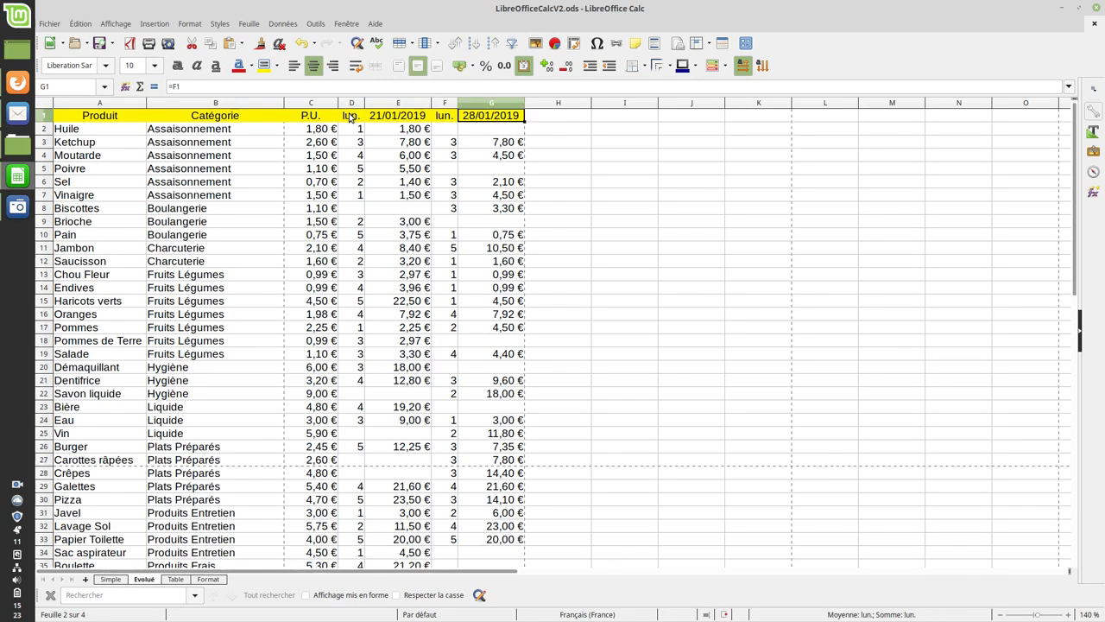
key("Left")
key("Left")
key("Left")
key("Right")
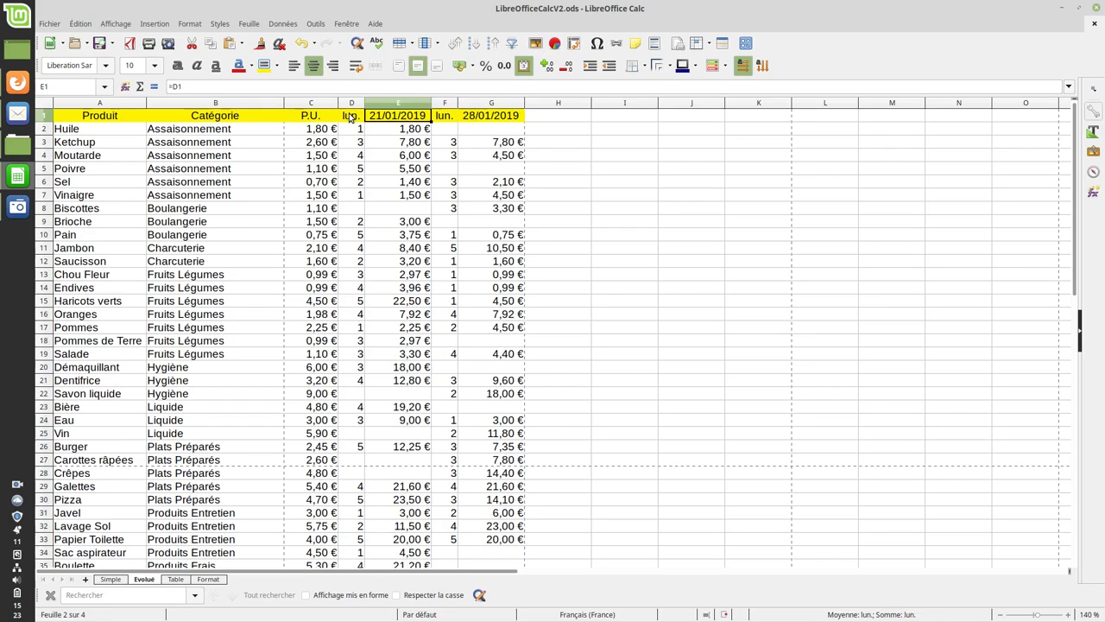
key("Right")
key("Right")
key("Left")
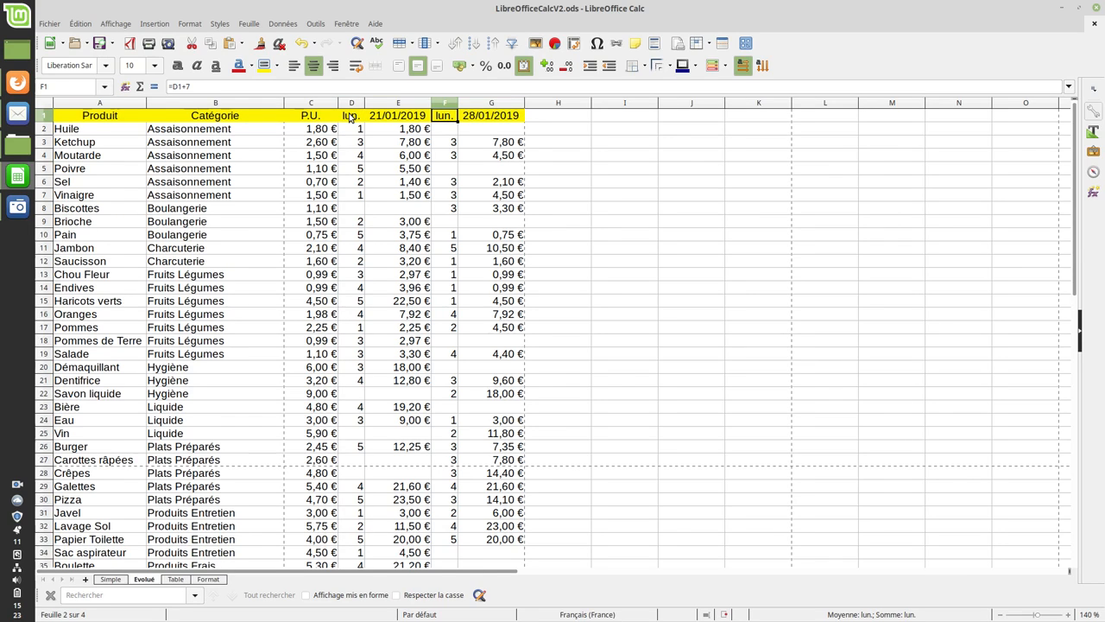
Step: Copy columns F:G and paste them repeatedly across columns H:M
left_click_drag(447, 103, 465, 105)
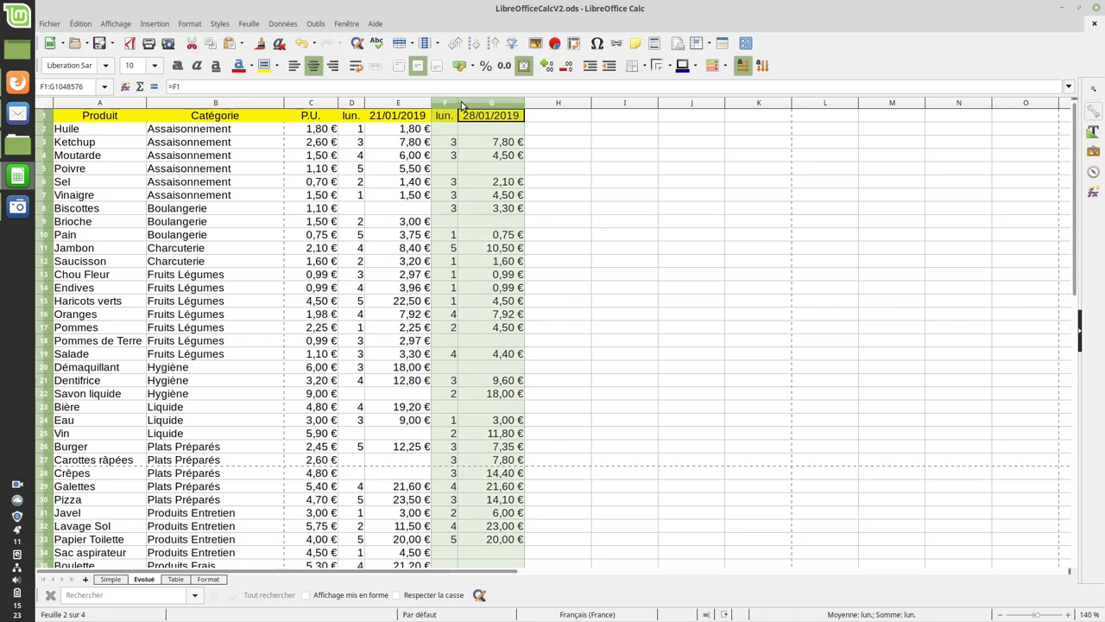
right_click(481, 148)
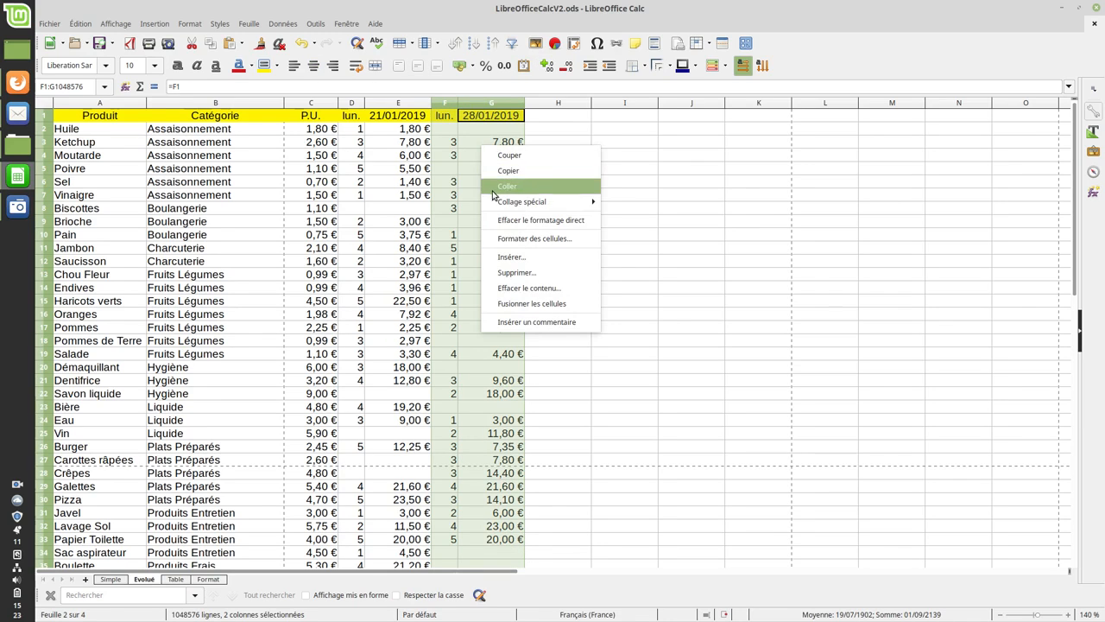
left_click(512, 171)
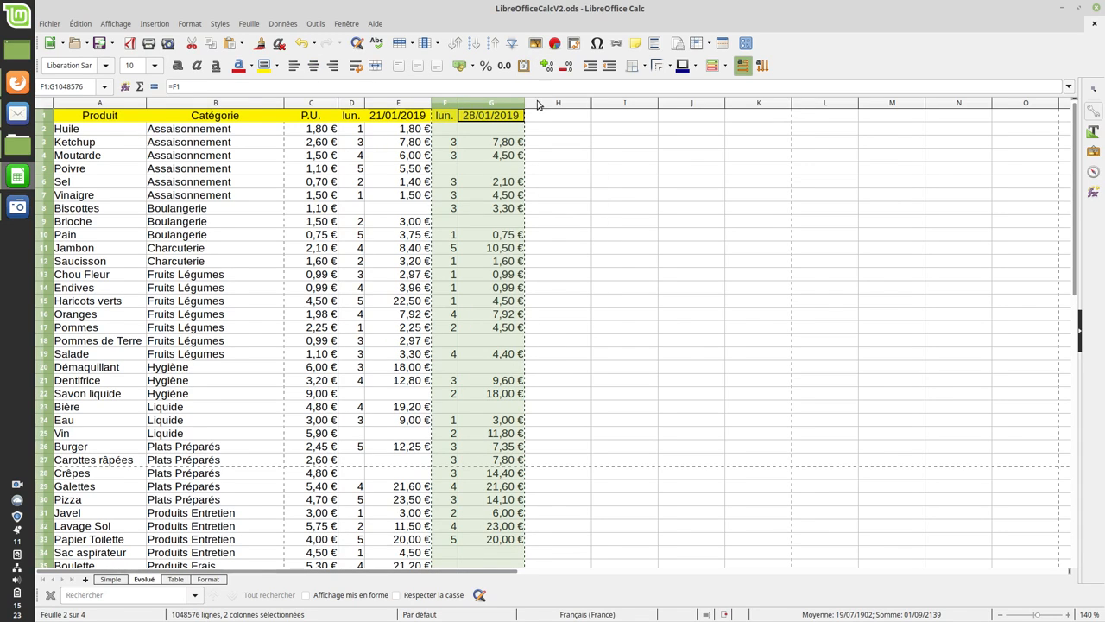
left_click_drag(544, 103, 625, 103)
left_click_drag(652, 105, 883, 106)
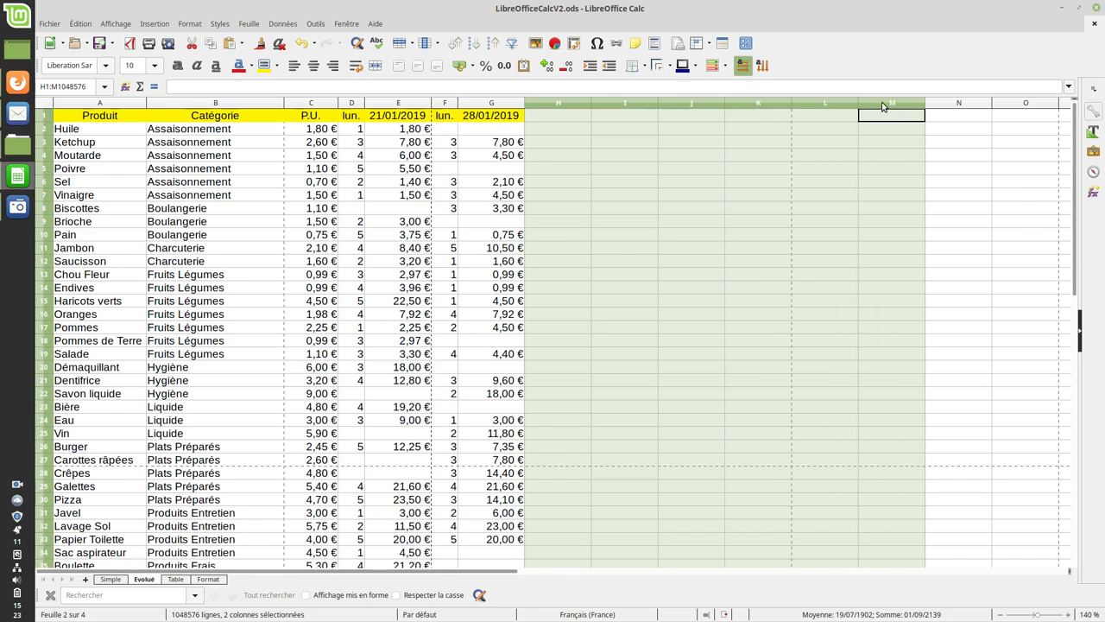
right_click(814, 130)
left_click(839, 166)
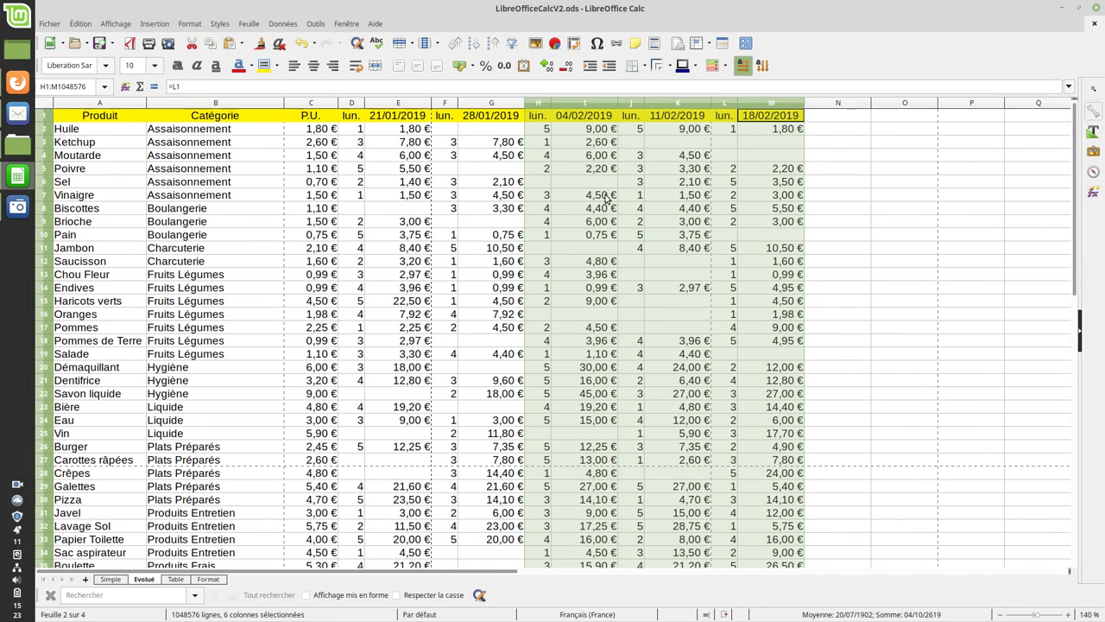
left_click(565, 141)
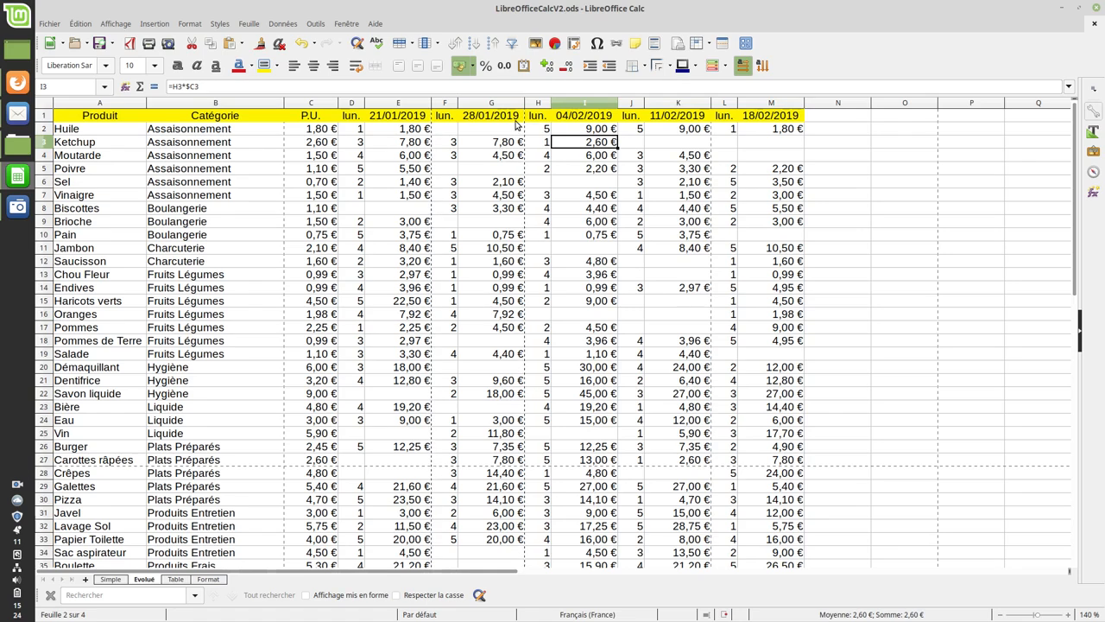
Step: Apply a light gray background to the alternate column pairs D:E, H:I and L:M
left_click(353, 105)
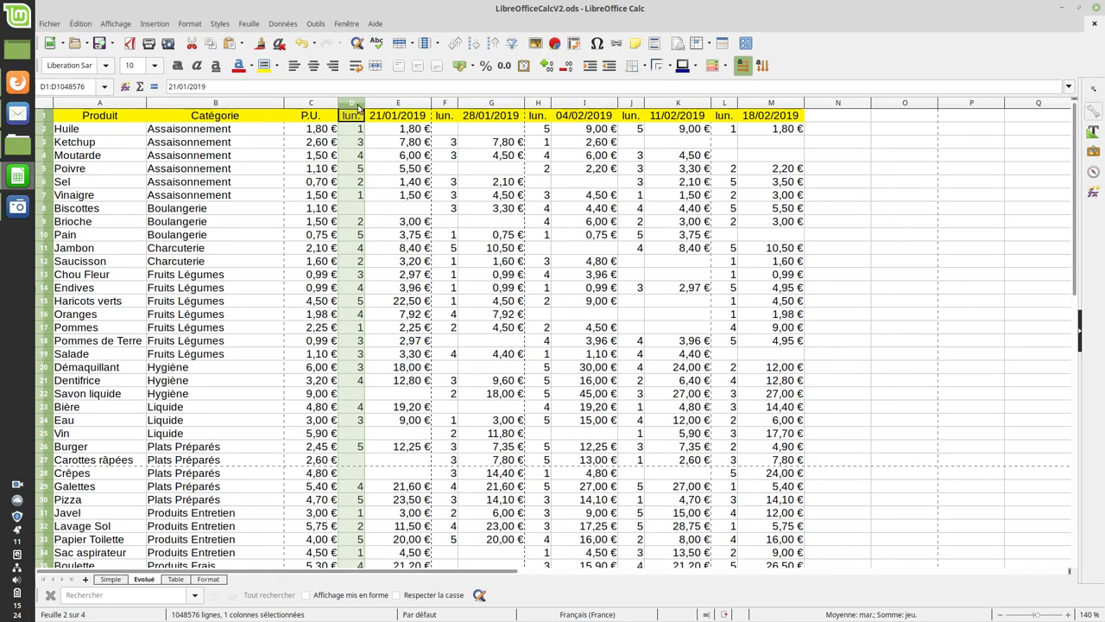
left_click(393, 104, "shift")
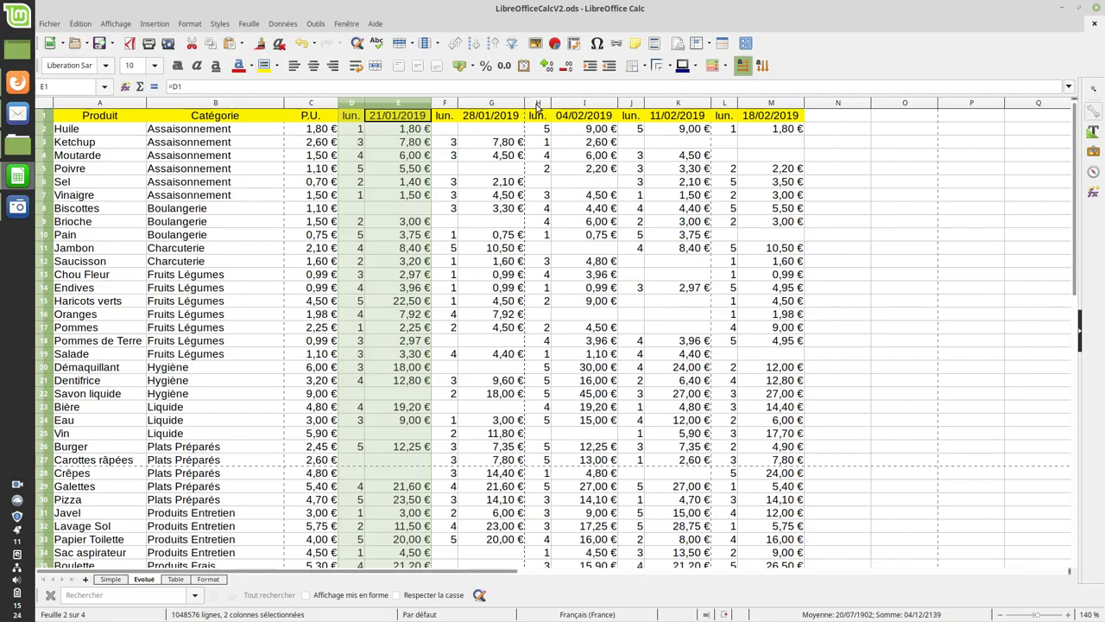
left_click(537, 104)
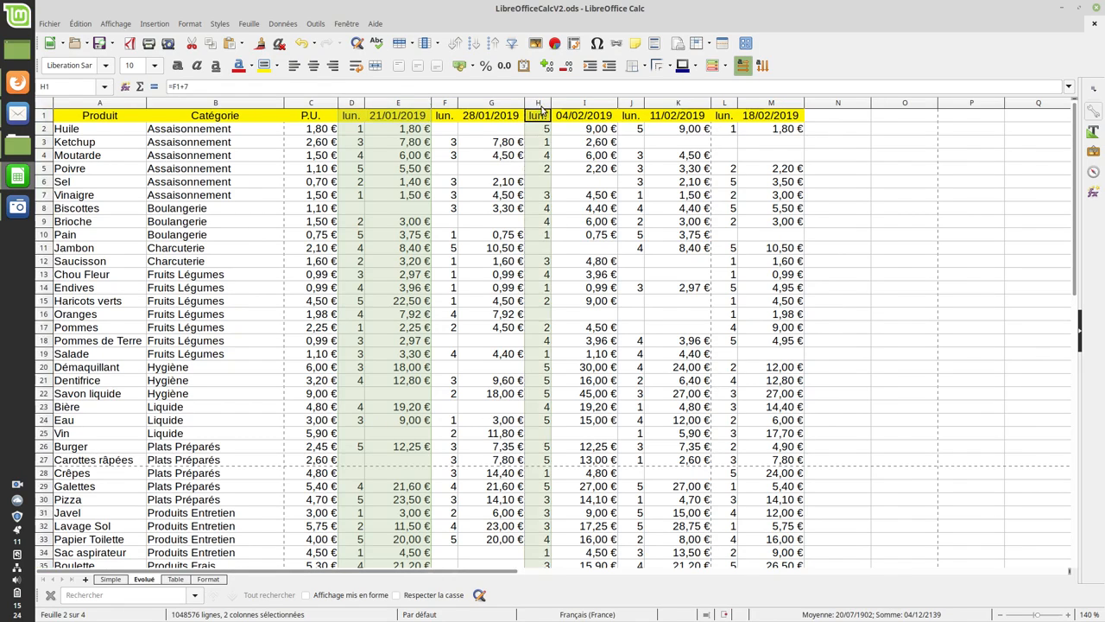
left_click(584, 104)
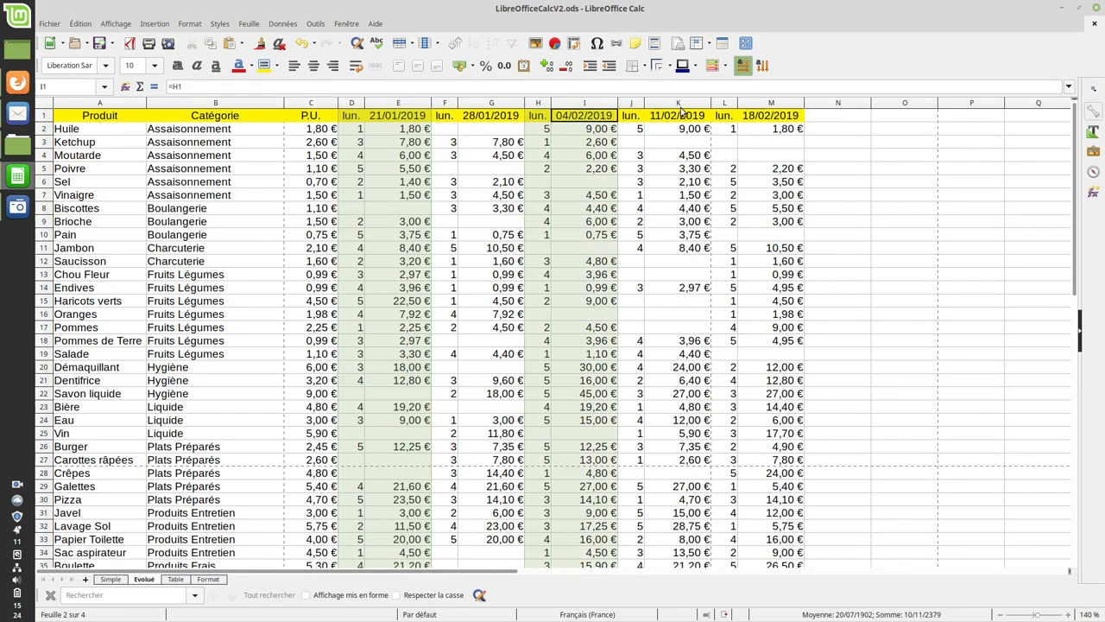
left_click(725, 104)
left_click(781, 104)
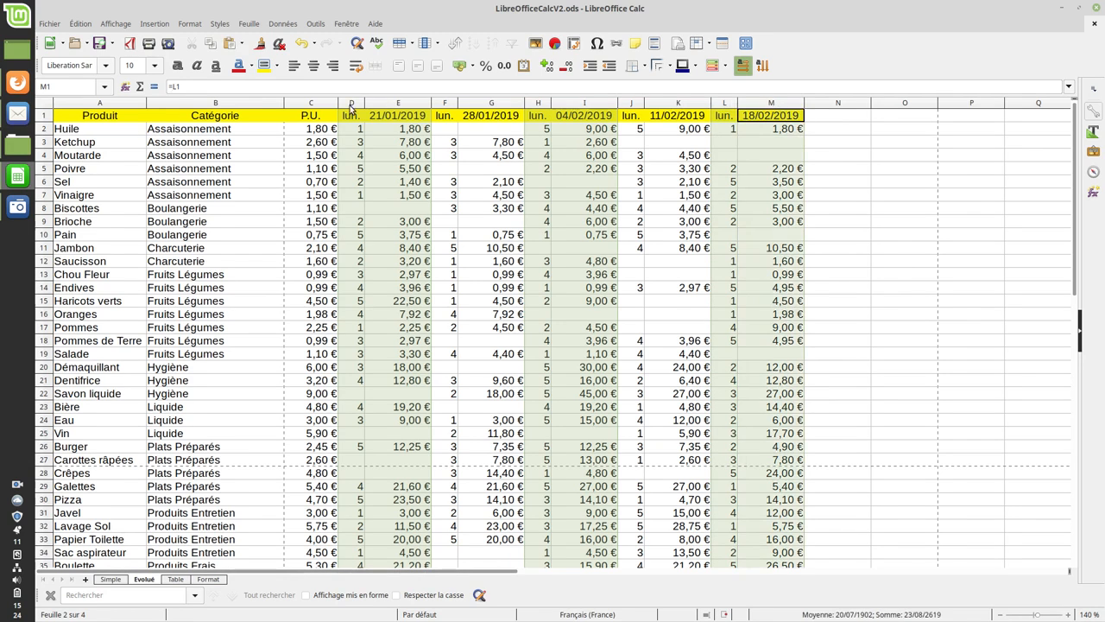
left_click(278, 68)
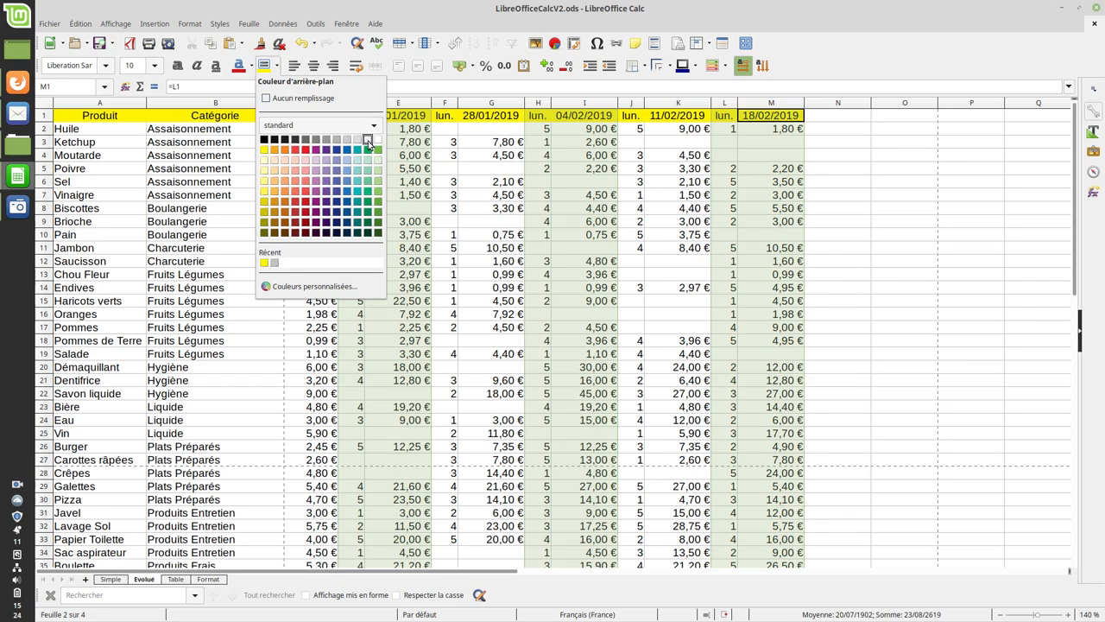
left_click(359, 141)
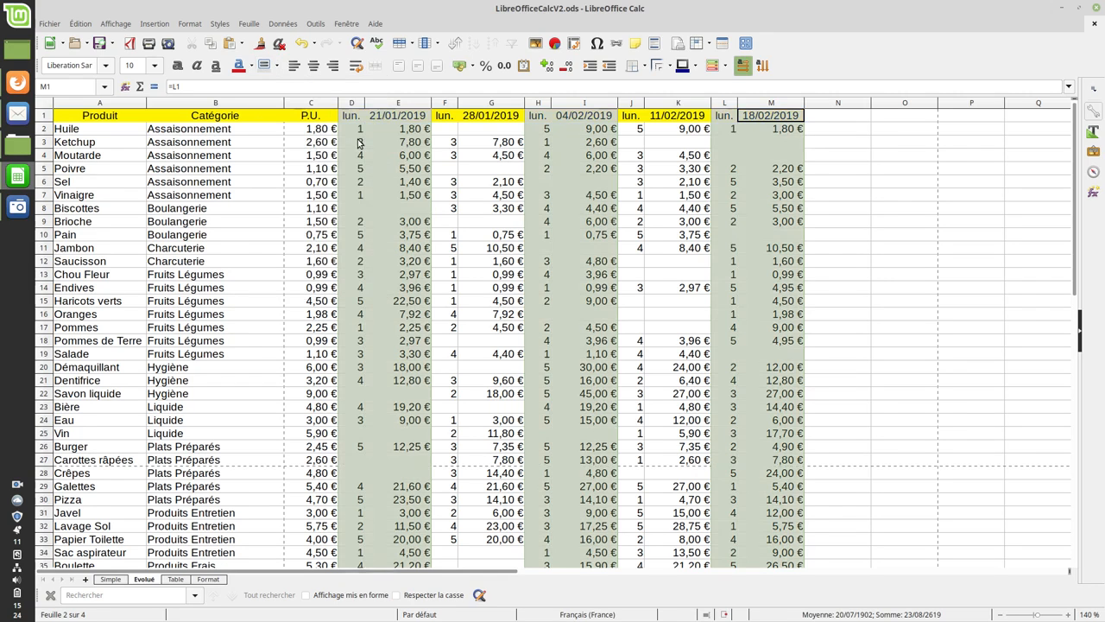
left_click(82, 117)
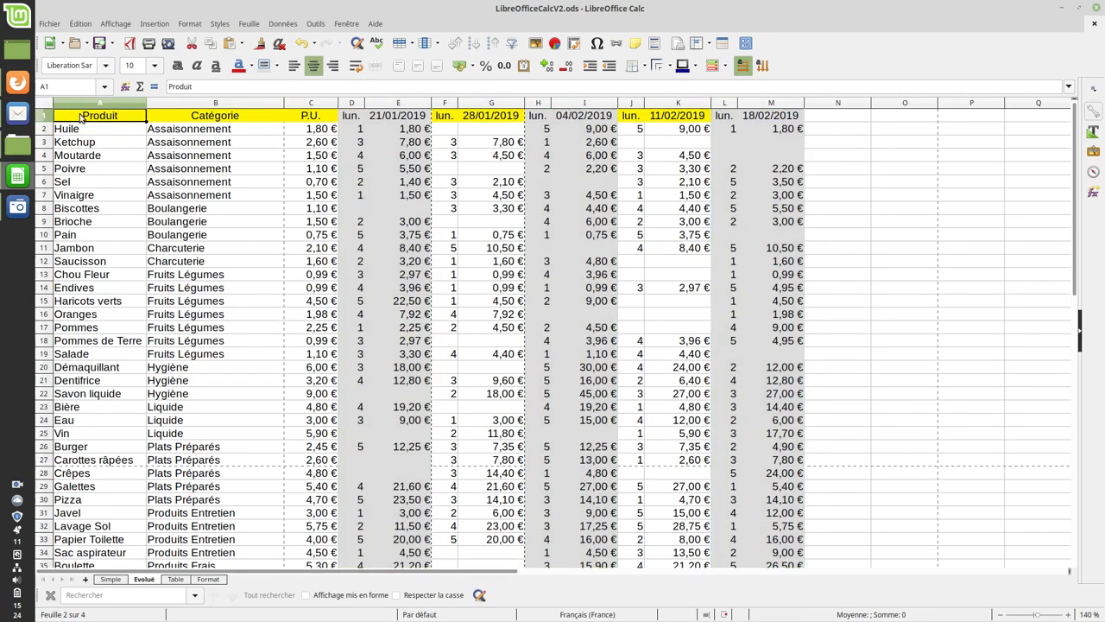
Step: Apply a yellow background to the whole header row, cells A1:M1
key("shift+Right")
key("shift+Right")
key("shift+Right")
key("shift+Right")
key("shift+Right")
key("shift+Right")
key("shift+Right")
key("shift+Right")
key("shift+Right")
key("shift+Right")
key("shift+Right")
key("shift+Right")
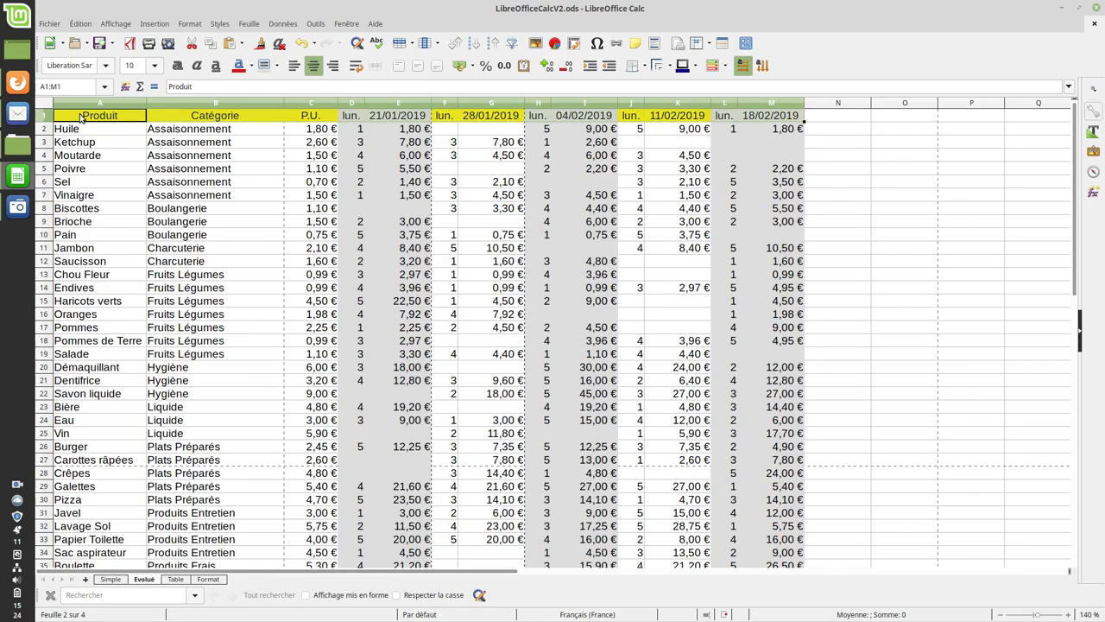
left_click(275, 71)
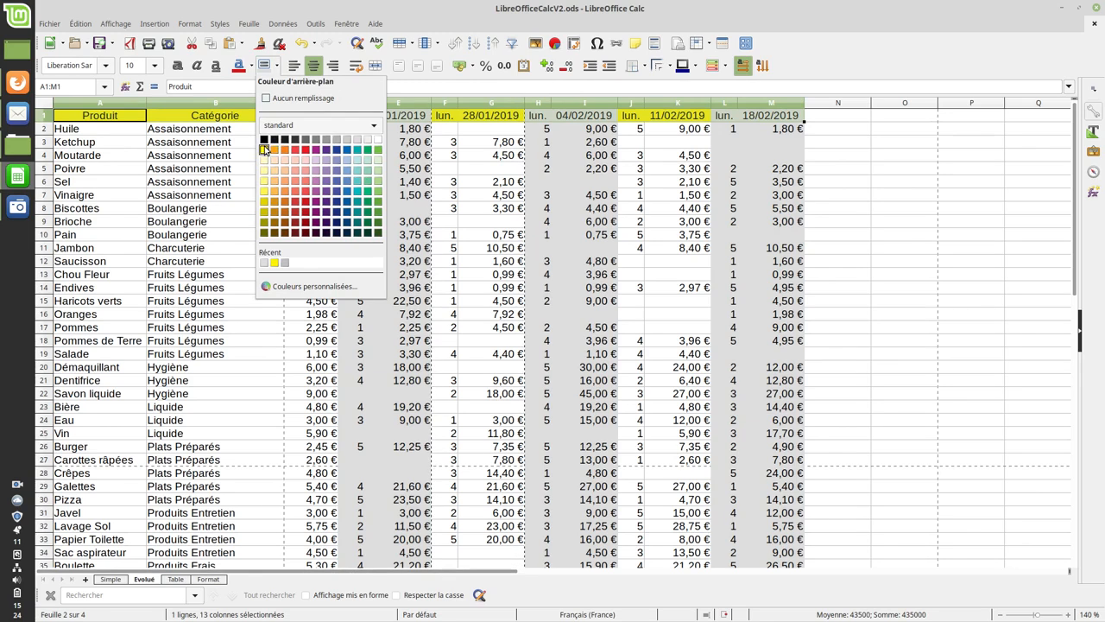
left_click(265, 159)
left_click(644, 199)
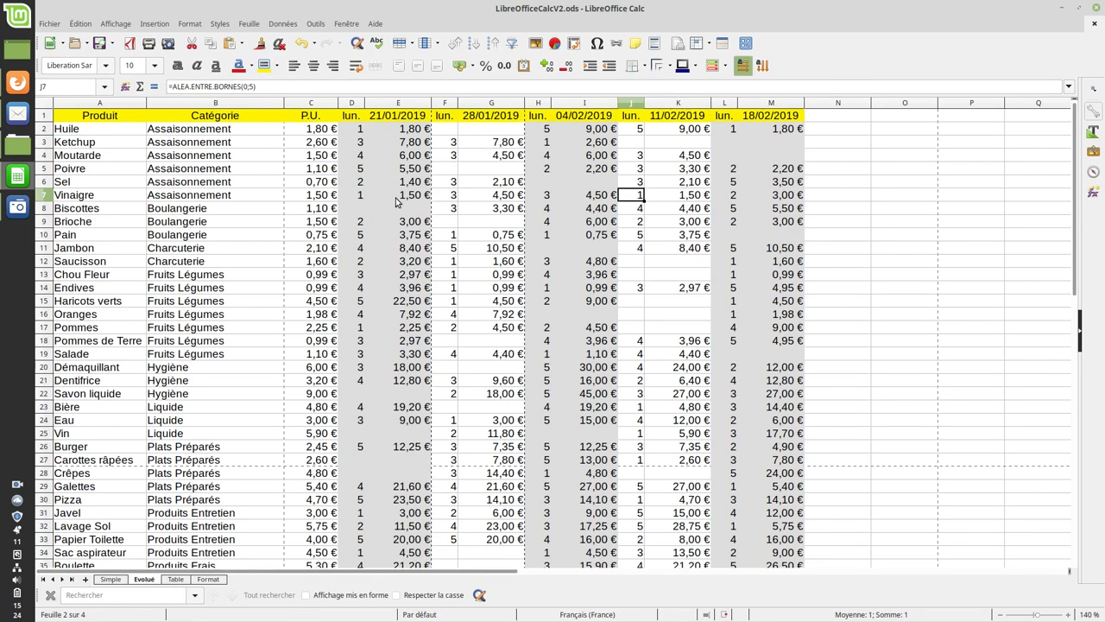
Step: Look over the whole shopping list, from the header row down to the last products
scroll(483, 238, "down", 5)
scroll(527, 244, "up", 1)
scroll(526, 243, "up", 4)
left_click(539, 128)
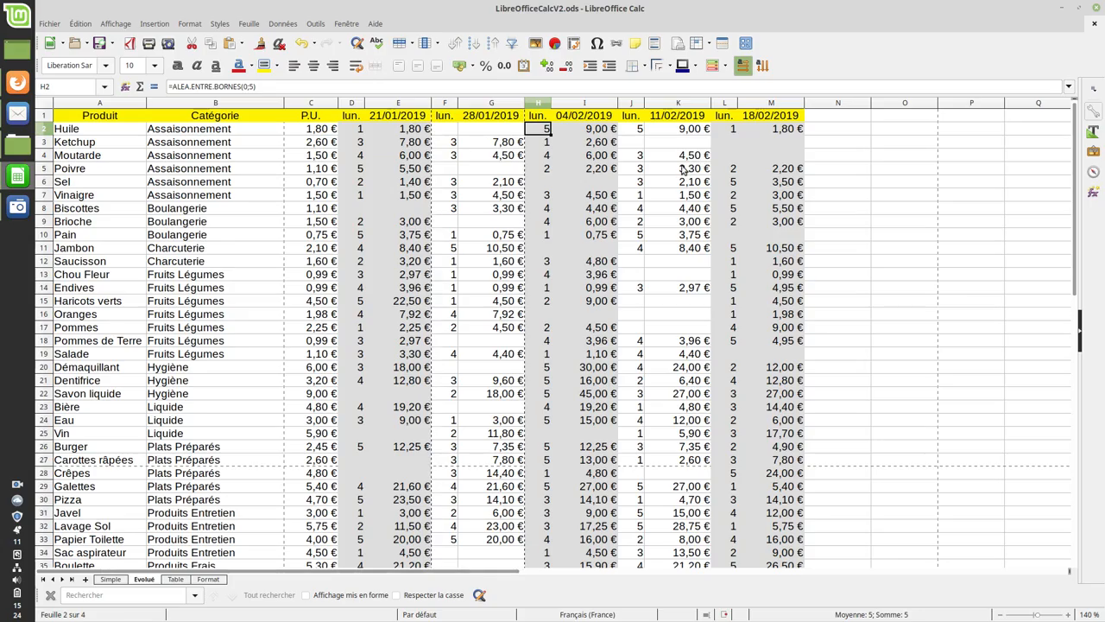
scroll(681, 169, "down", 4)
scroll(681, 169, "up", 4)
scroll(681, 169, "down", 7)
scroll(682, 170, "down", 3)
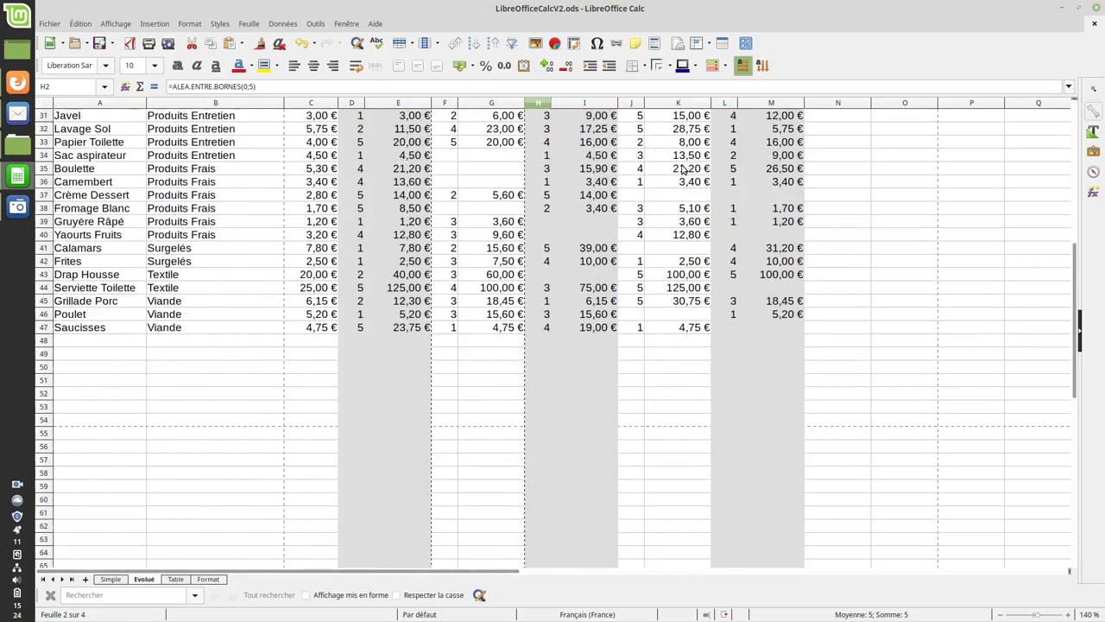
scroll(682, 170, "up", 10)
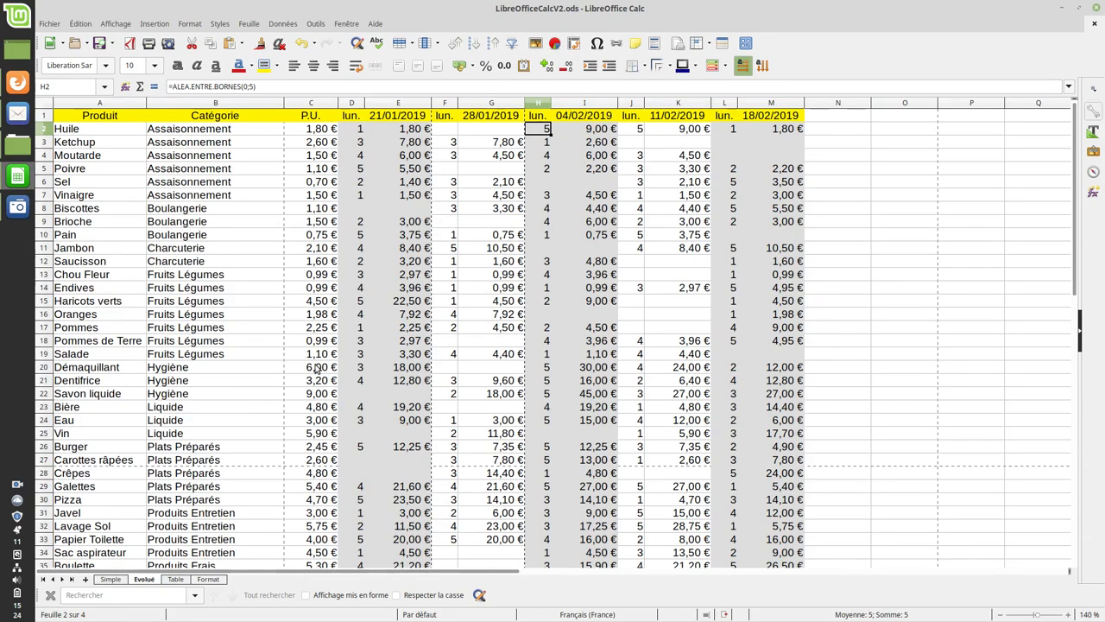
scroll(315, 371, "up", 2)
scroll(315, 368, "down", 1)
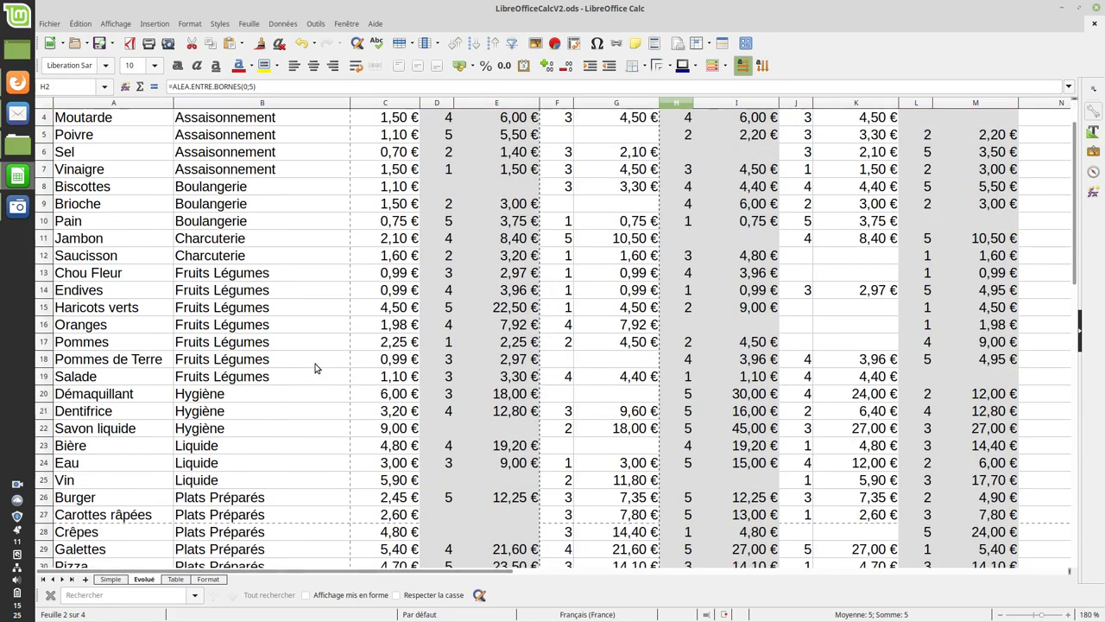
scroll(315, 368, "up", 1)
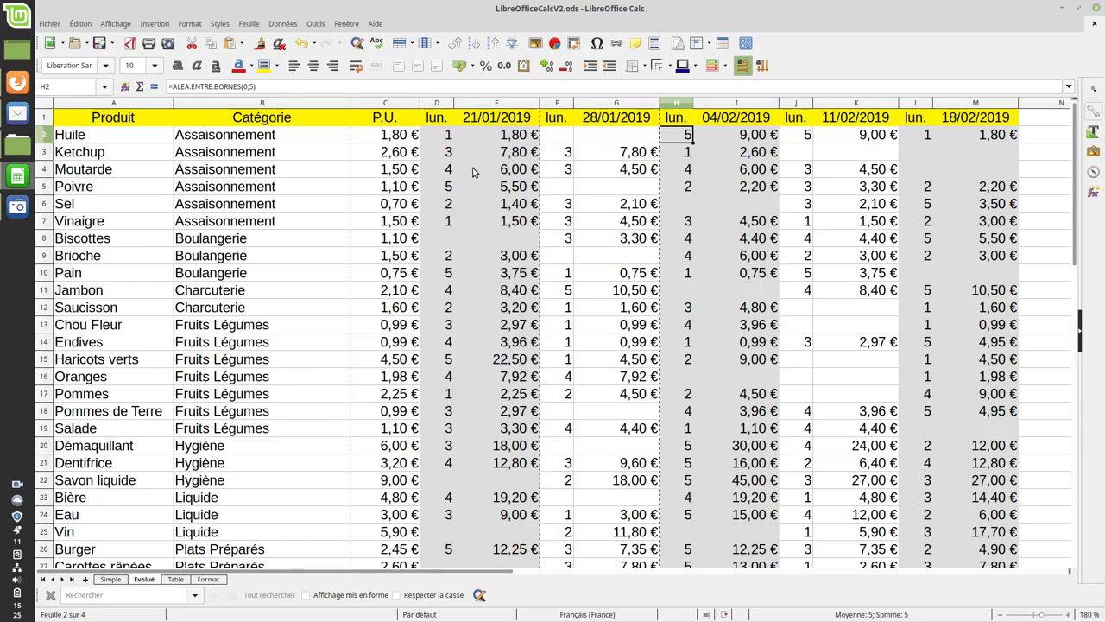
Step: Examine the contents of quantity cell D2, amount cell E2 and date headers F1 and G1
left_click(448, 135)
left_click(508, 137)
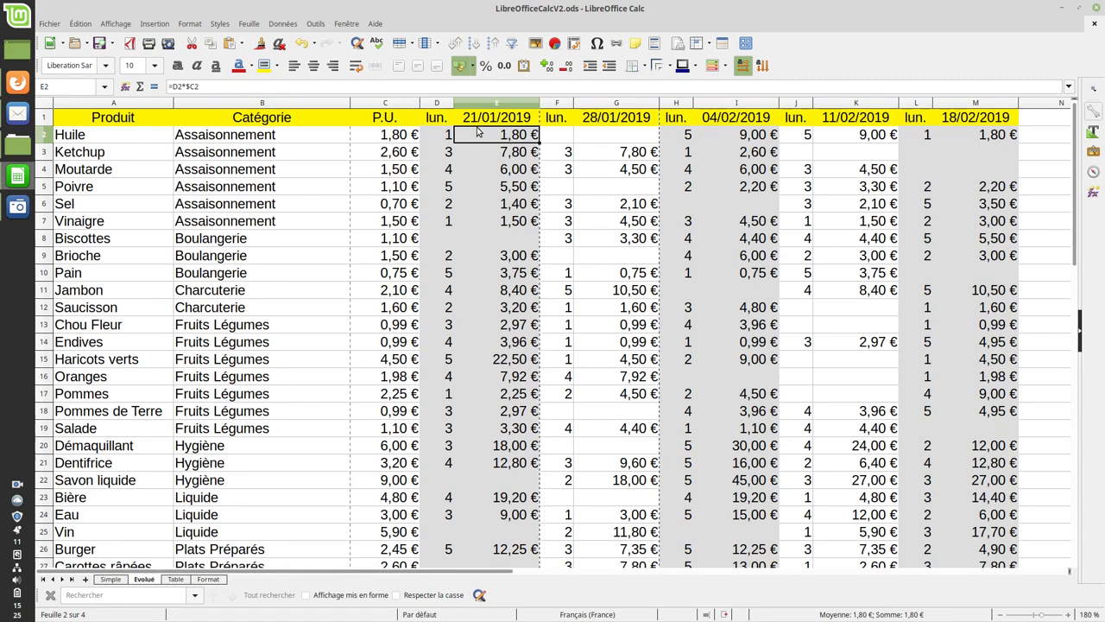
left_click(552, 119)
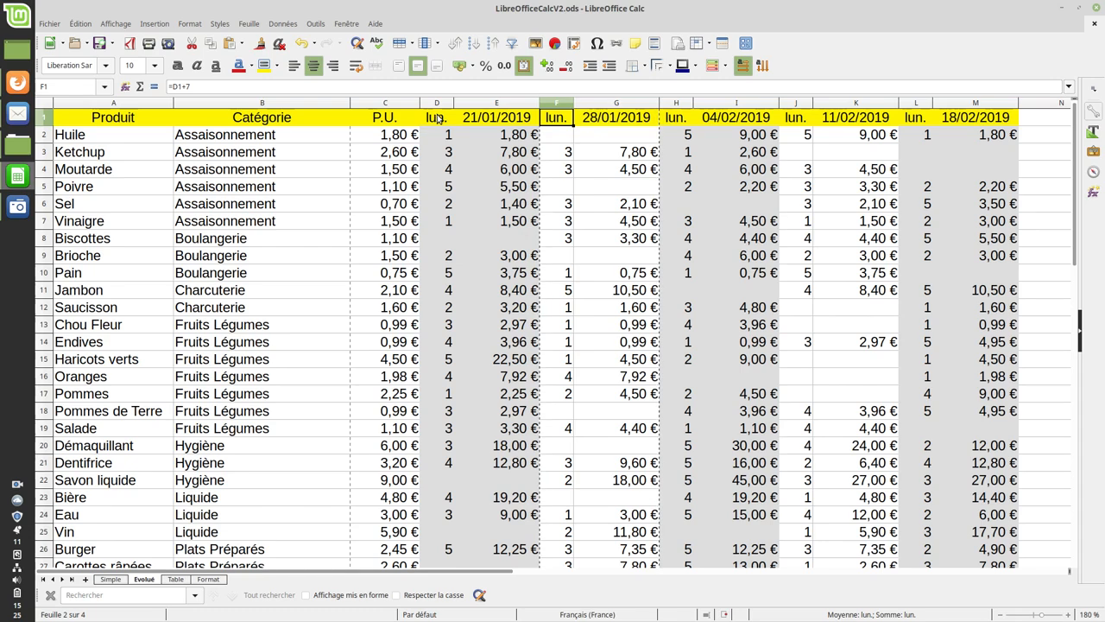
left_click(587, 119)
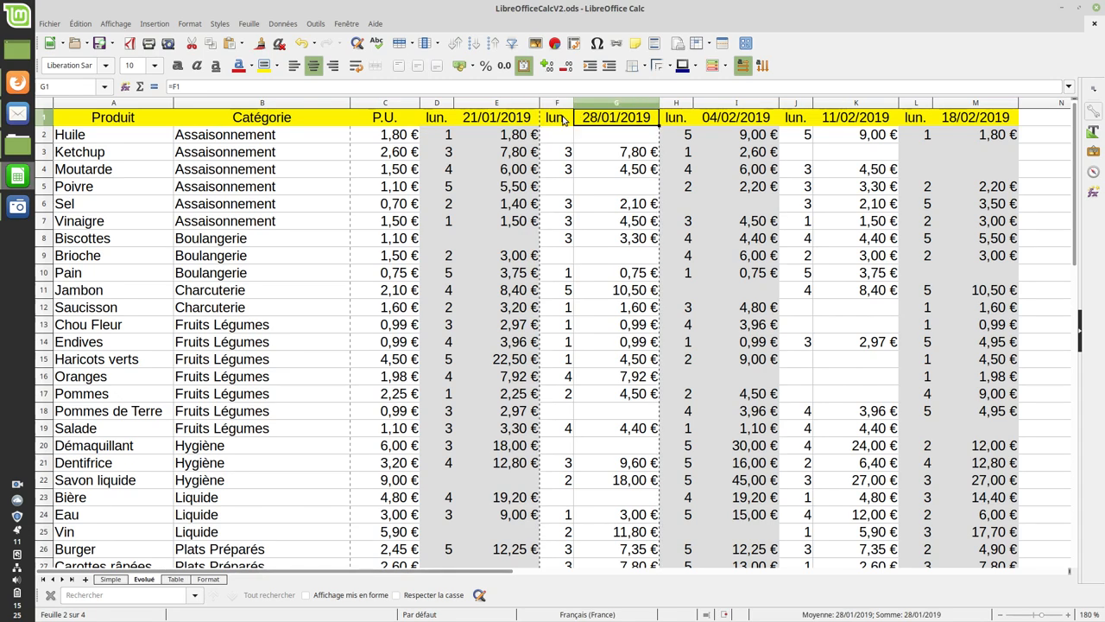
left_click(568, 121)
left_click(591, 122)
Step: Set the starting date in header cell D1 to 22/01/2019
left_click(436, 121)
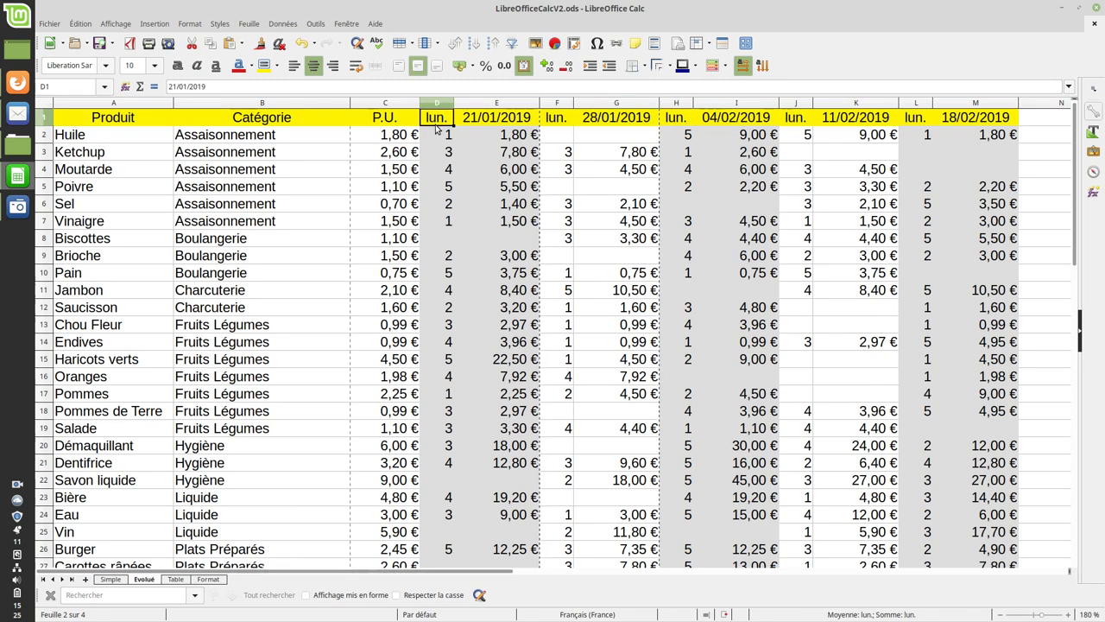
type("22/01/2019")
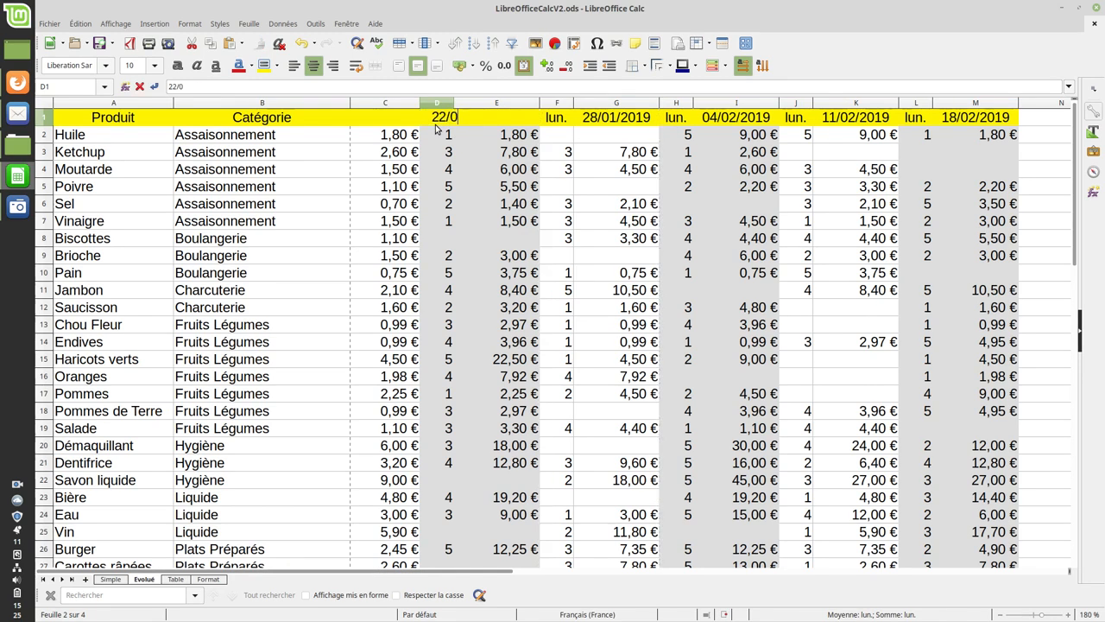
key("Return")
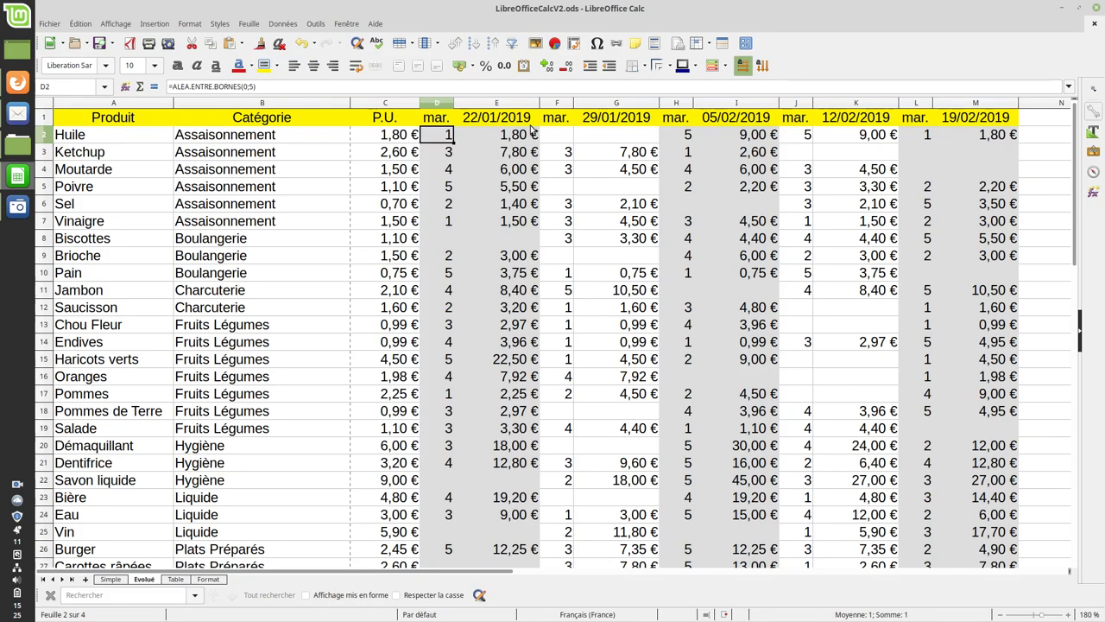
Step: Set the starting date in header cell D1 back to 21/01/2019
key("Up")
type("21/1")
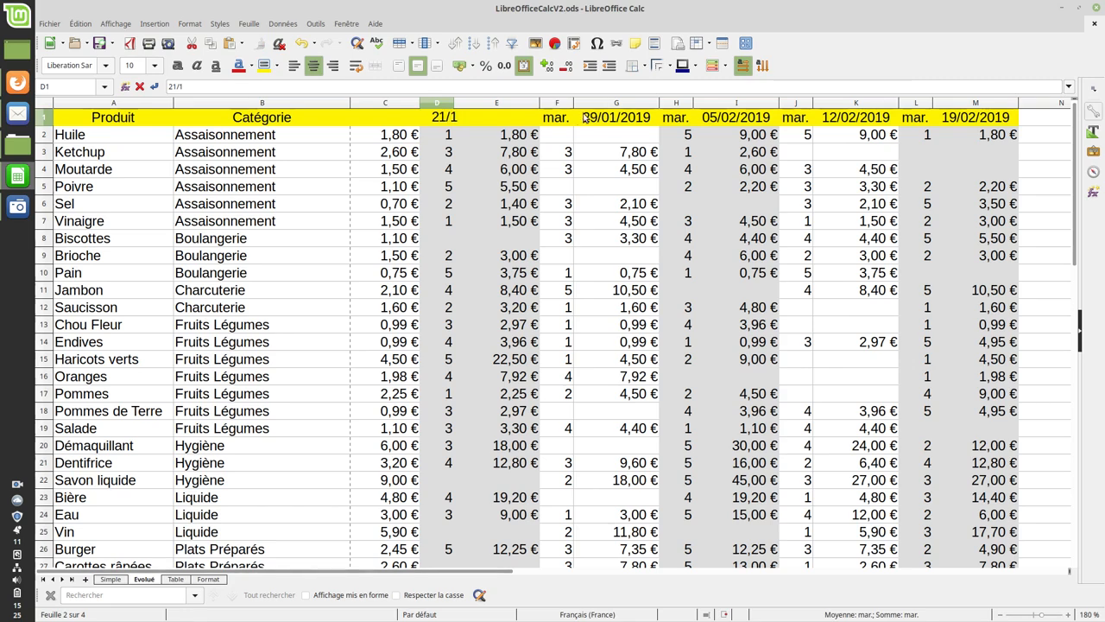
key("Return")
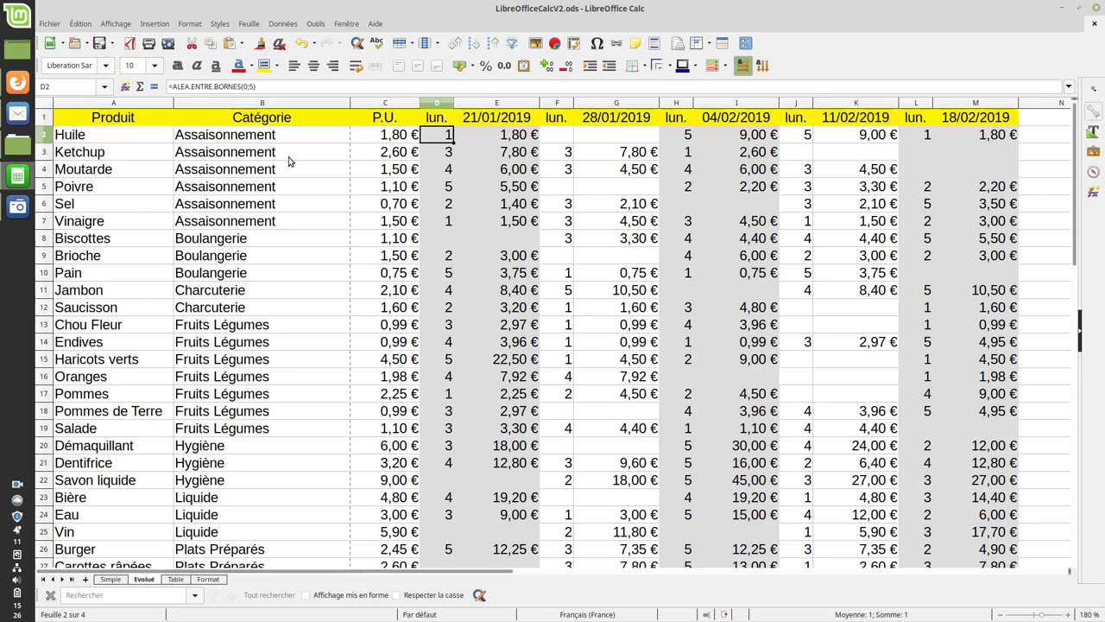
left_click(45, 239)
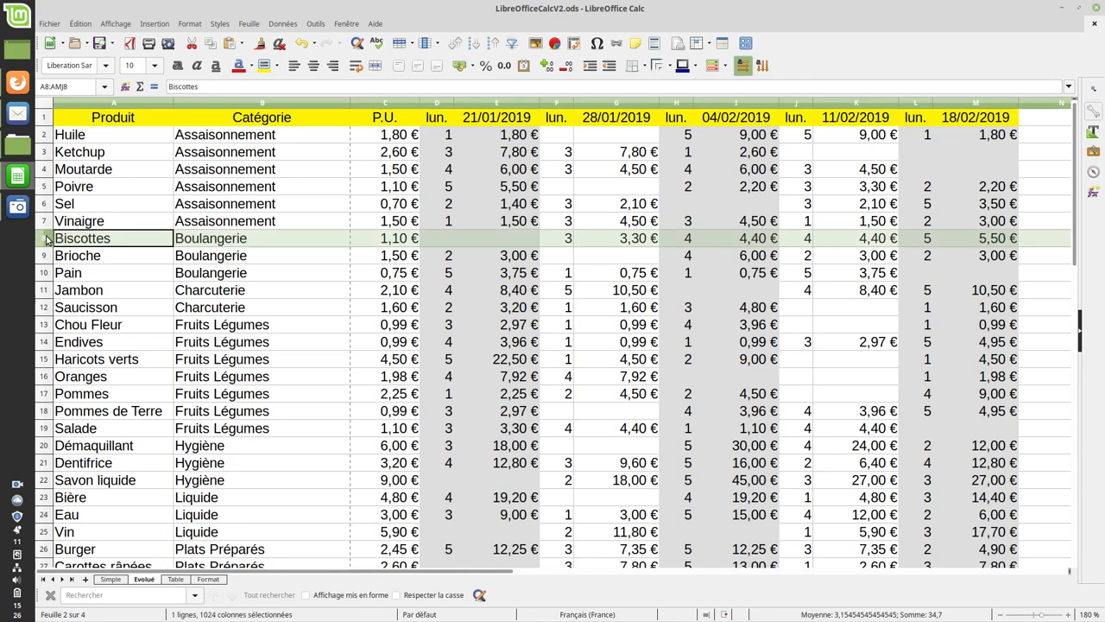
right_click(48, 239)
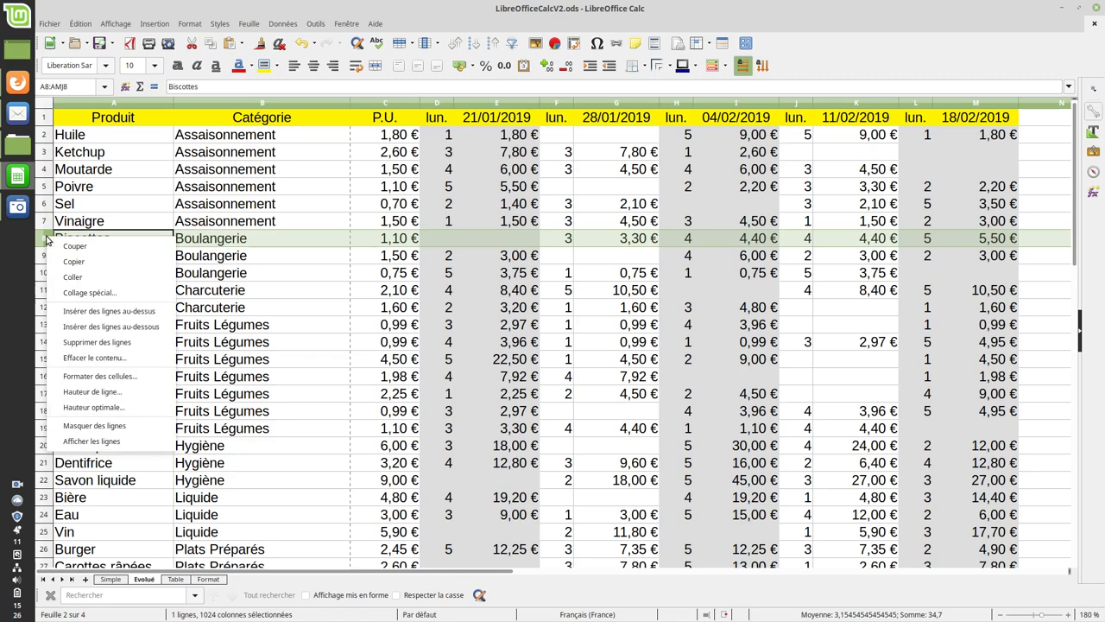
key("Escape")
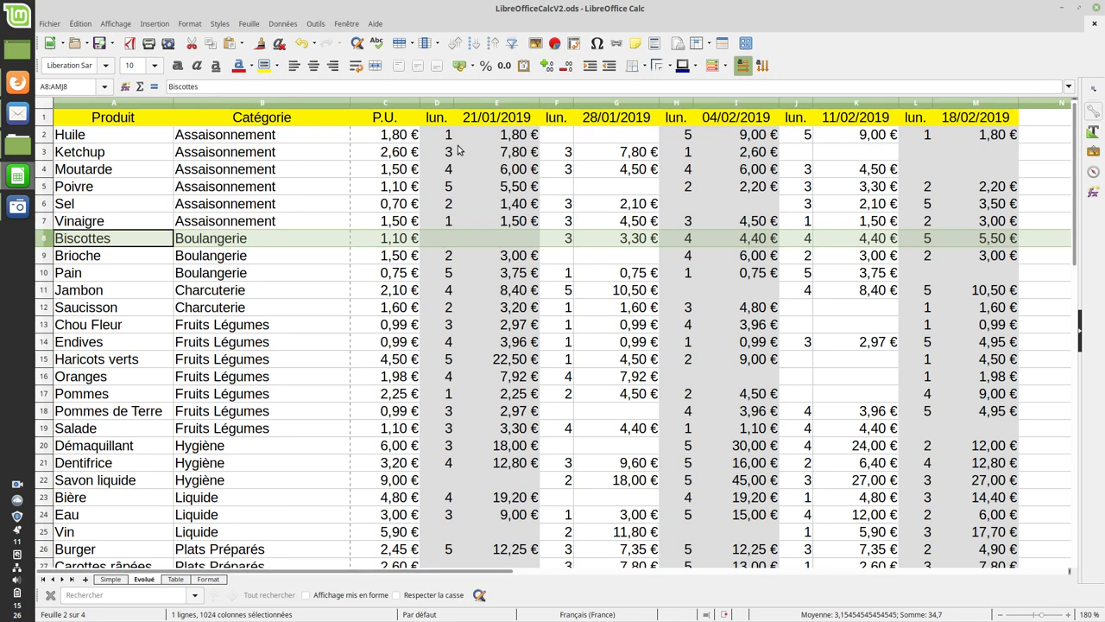
left_click(290, 239)
left_click(290, 256)
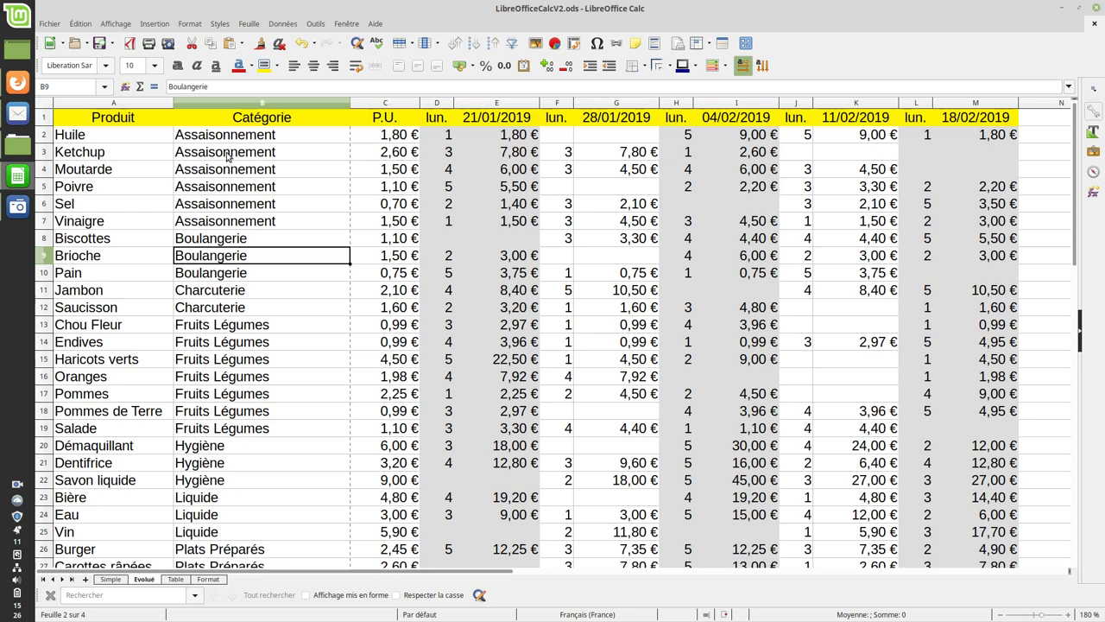
Step: Start a Subtotals operation on the entire sheet with the first group based on Catégorie
left_click(44, 107)
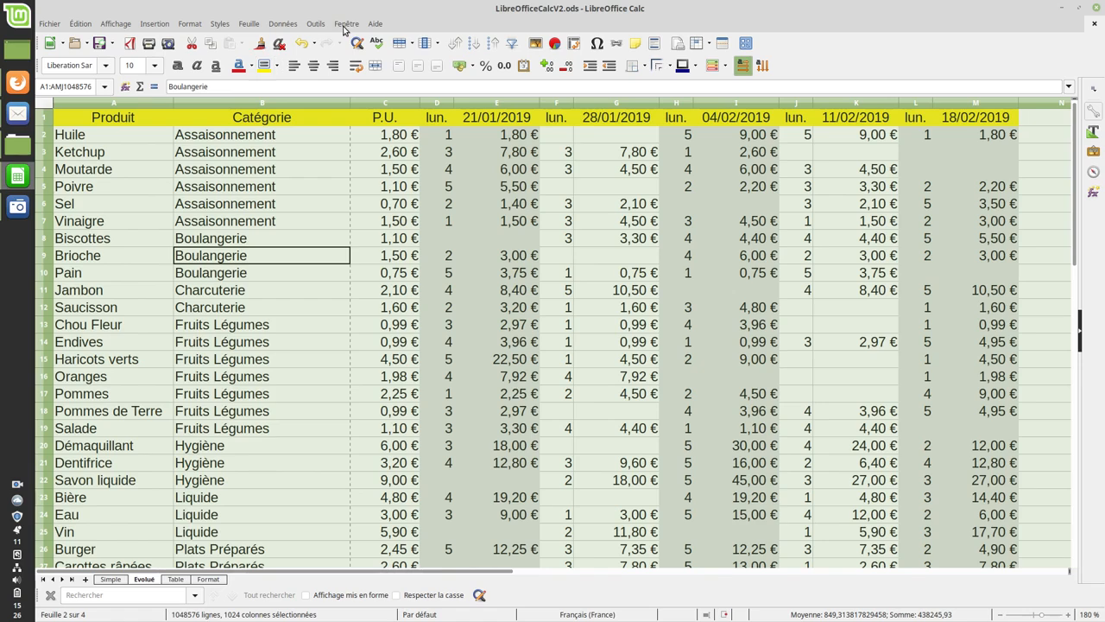
left_click(282, 23)
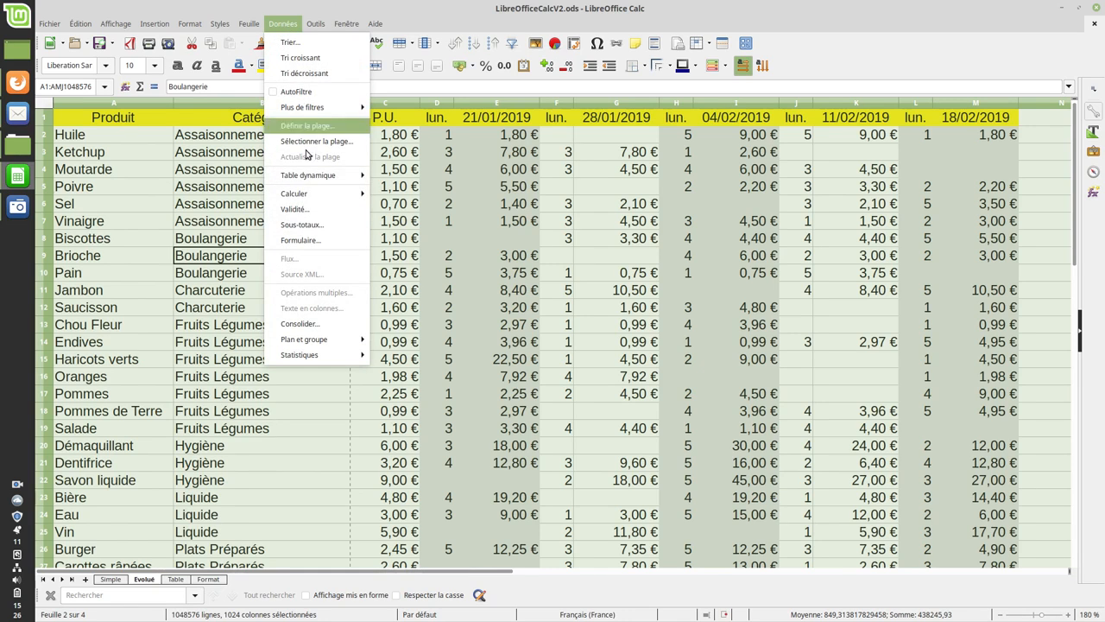
left_click(313, 226)
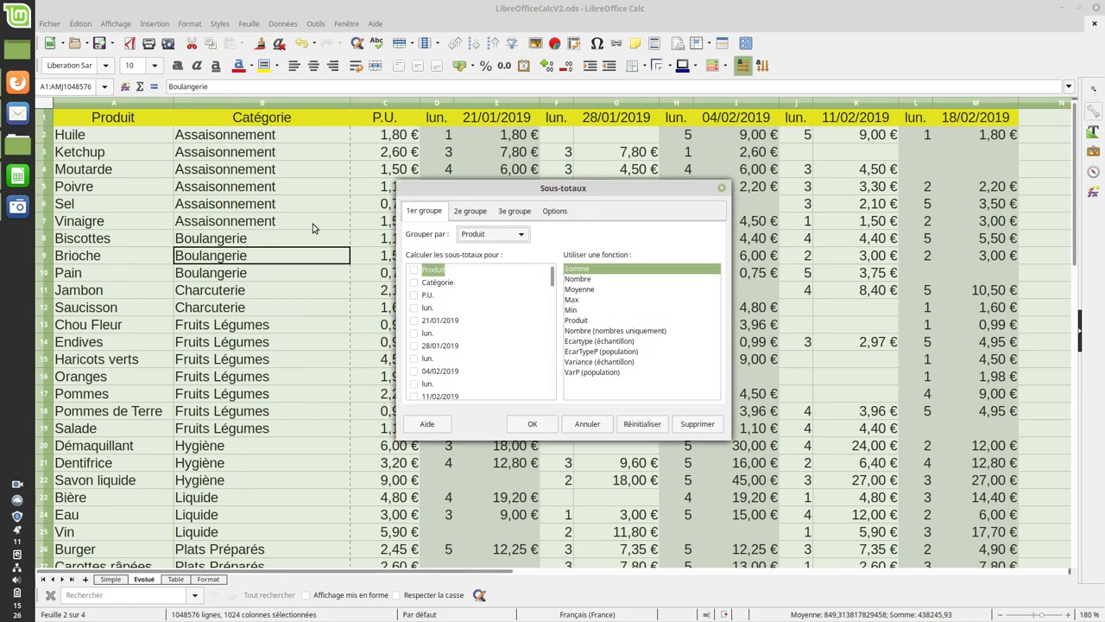
left_click(520, 236)
left_click(506, 257)
Step: Calculate Somme subtotals per Catégorie for the 21/01/2019, 28/01/2019, 04/02/2019, 11/02/2019 and 18/02/2019 columns
left_click(415, 320)
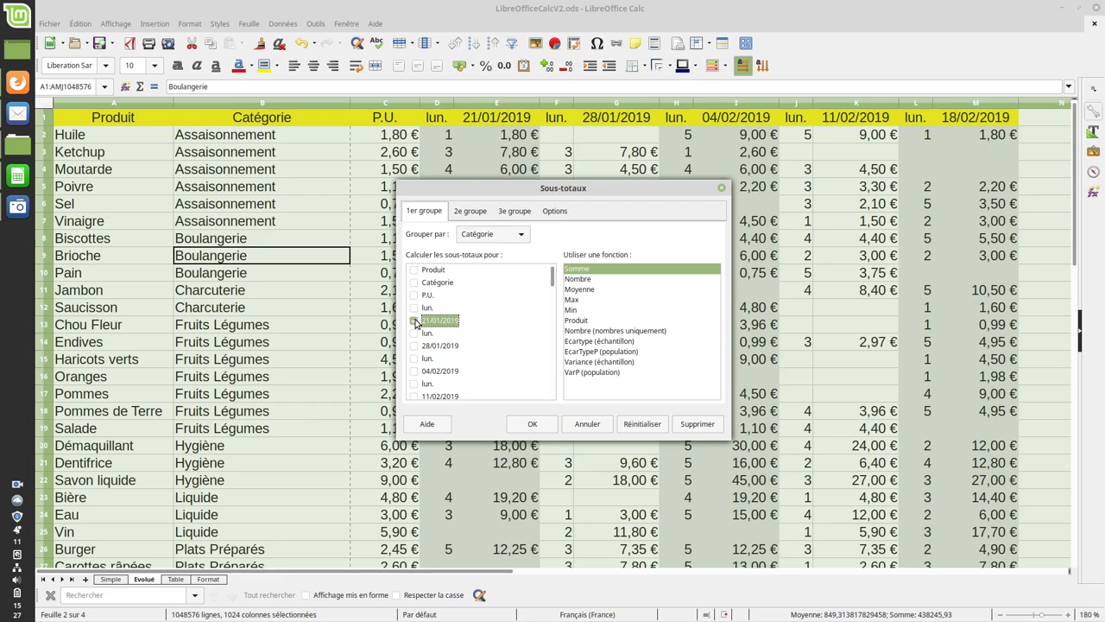
left_click(414, 346)
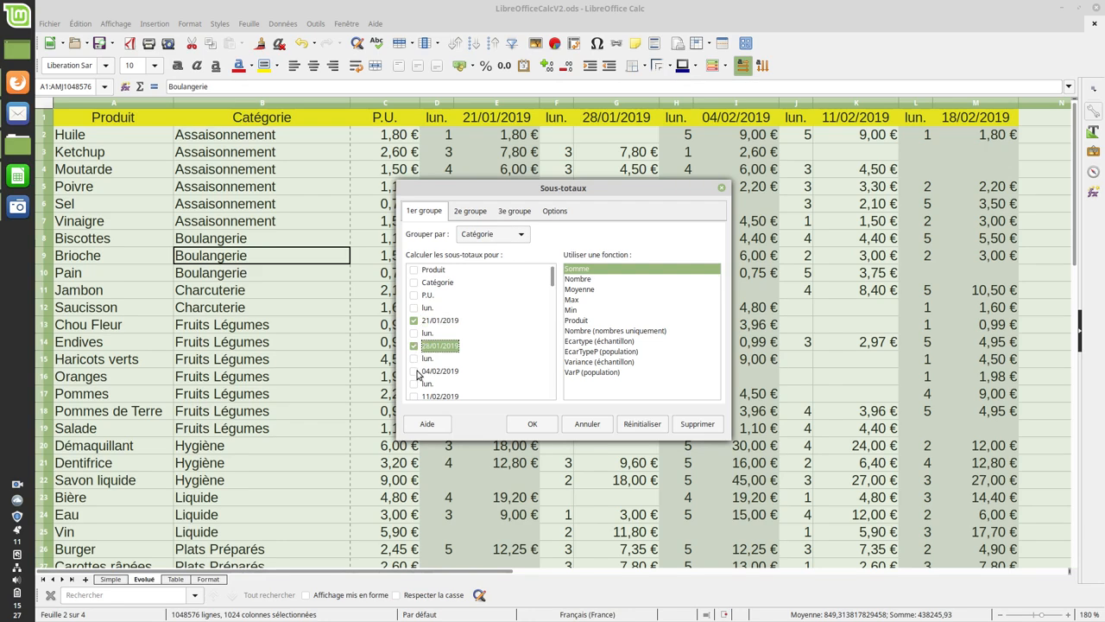
left_click(414, 371)
scroll(415, 373, "down", 1)
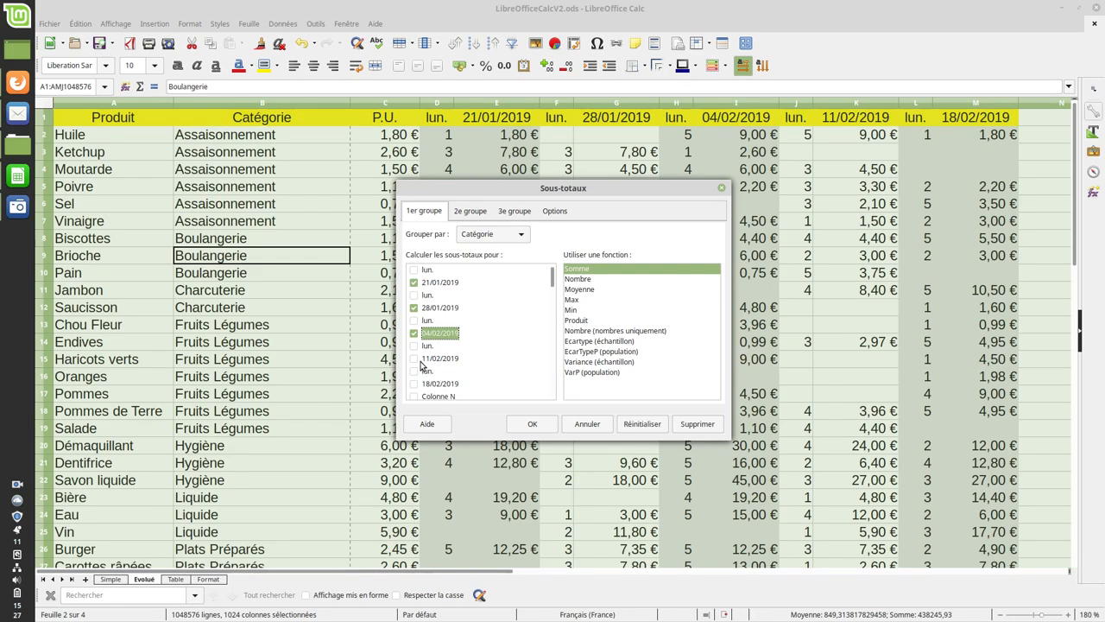
left_click(414, 357)
scroll(414, 361, "down", 1)
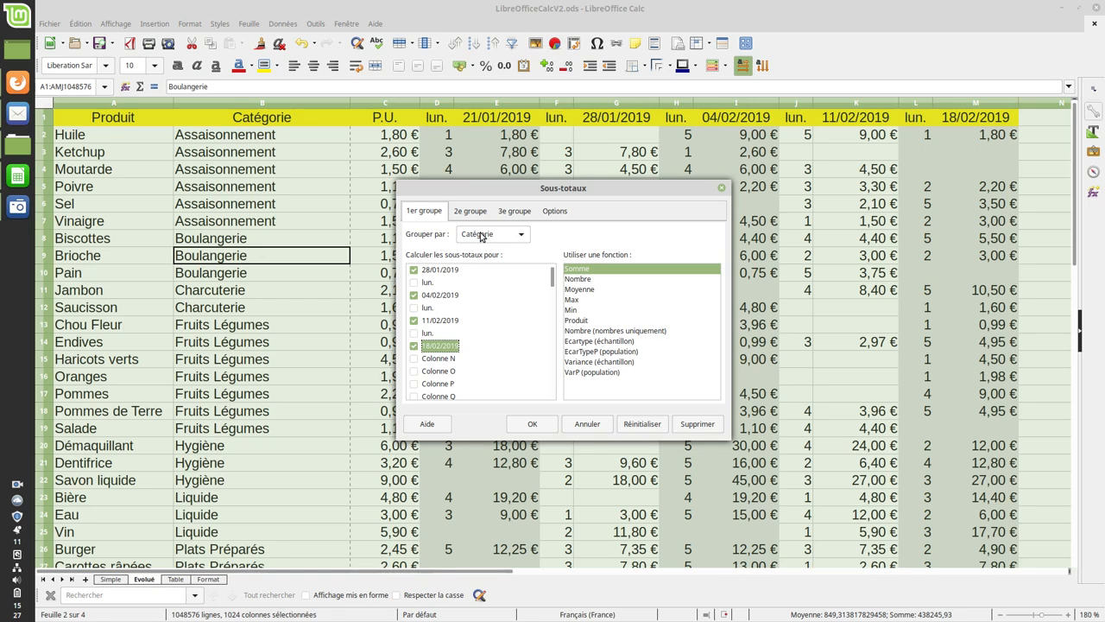
scroll(481, 235, "up", 1)
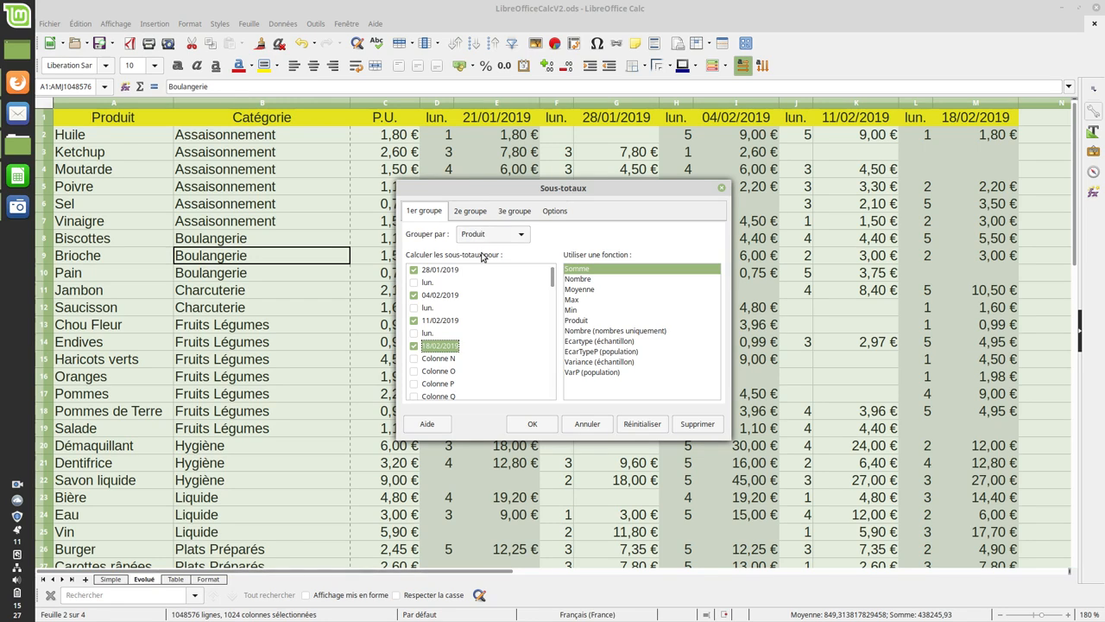
scroll(481, 236, "down", 1)
scroll(520, 311, "up", 2)
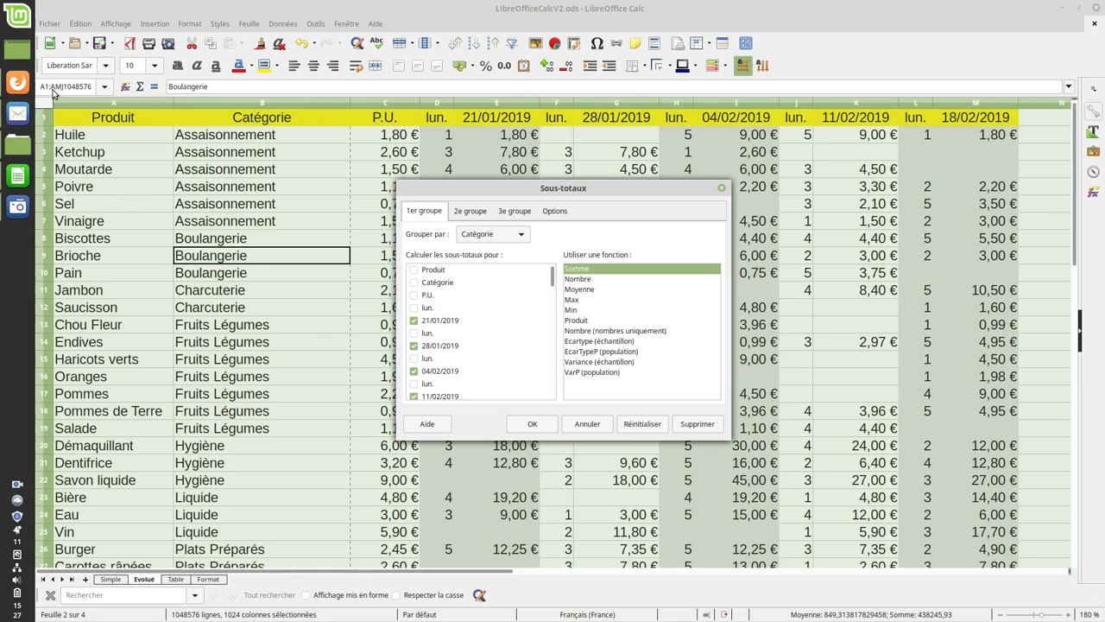
left_click(533, 425)
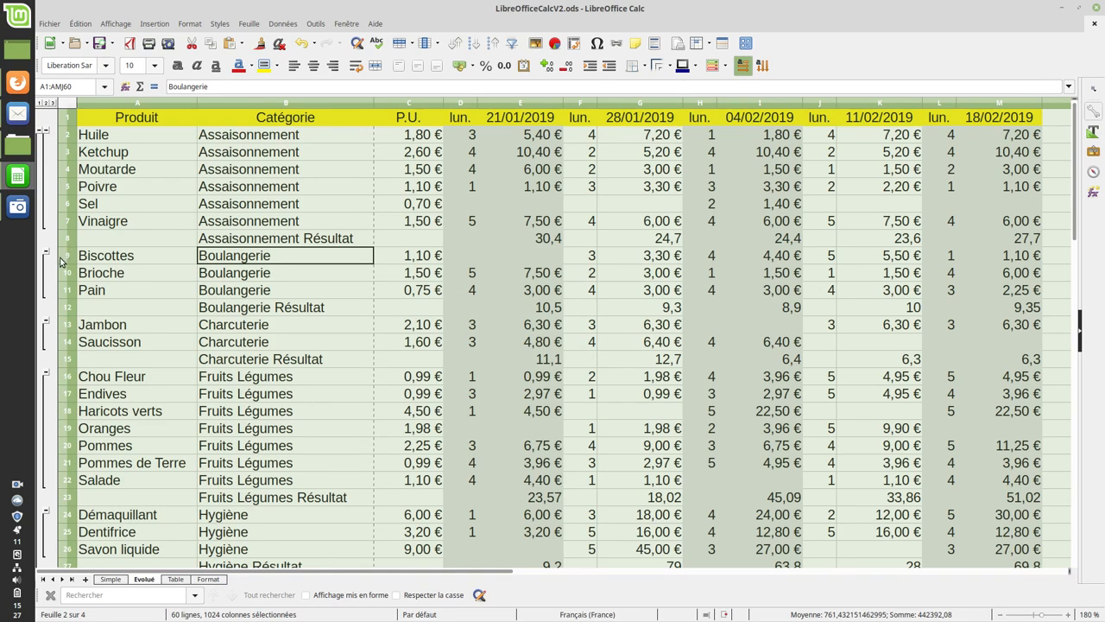
Step: Collapse the outline to its first level and examine the Grand Somme formulas for 21/01/2019 and 28/01/2019
left_click(45, 134)
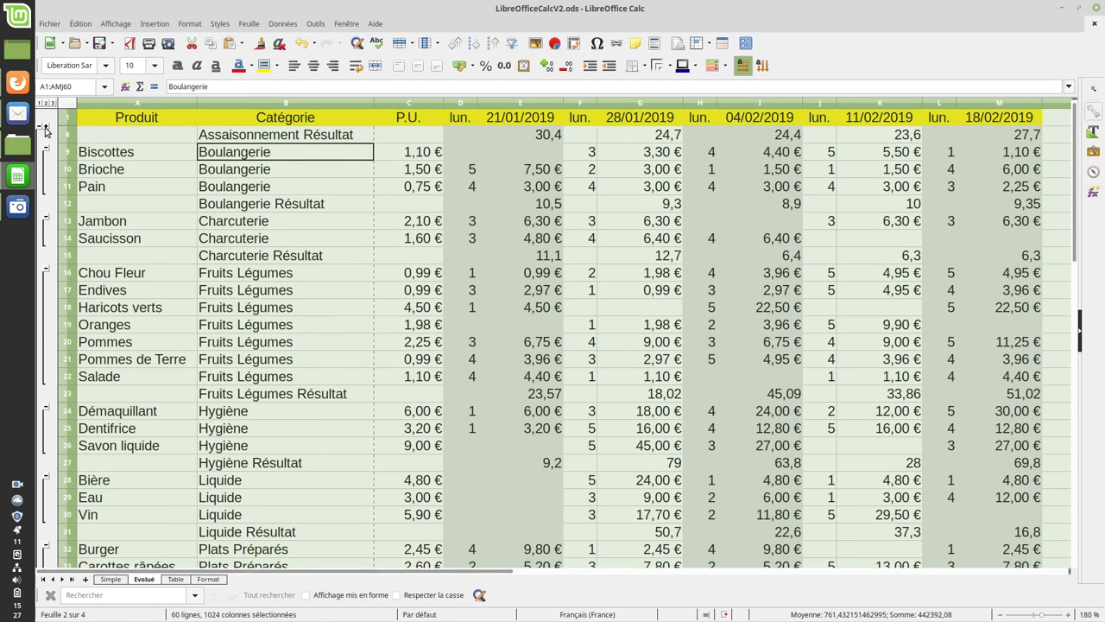
left_click(45, 128)
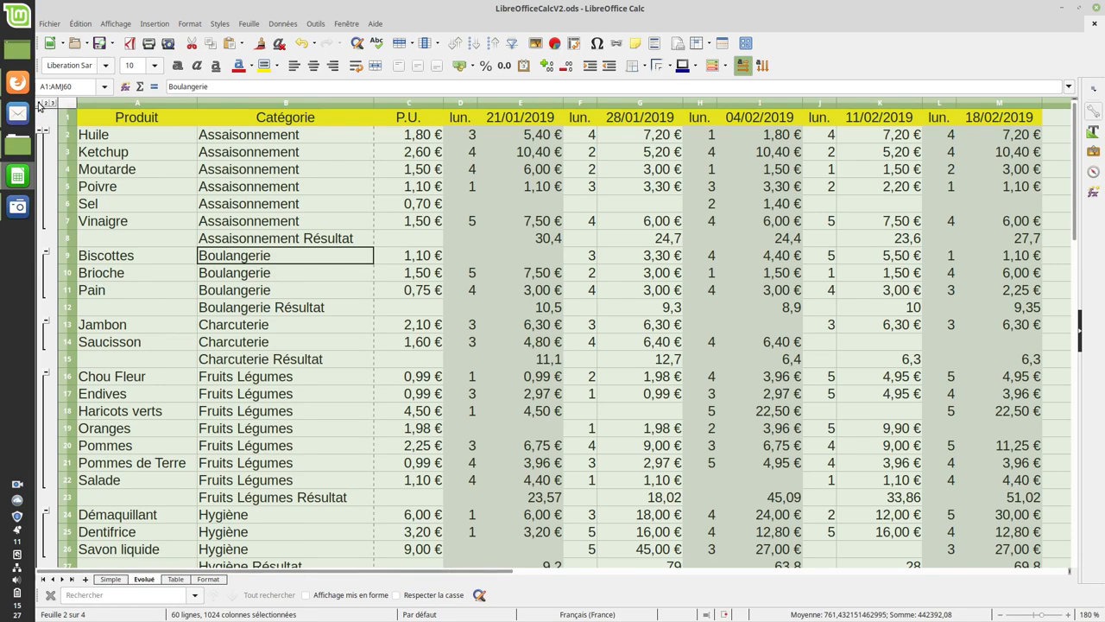
left_click(40, 103)
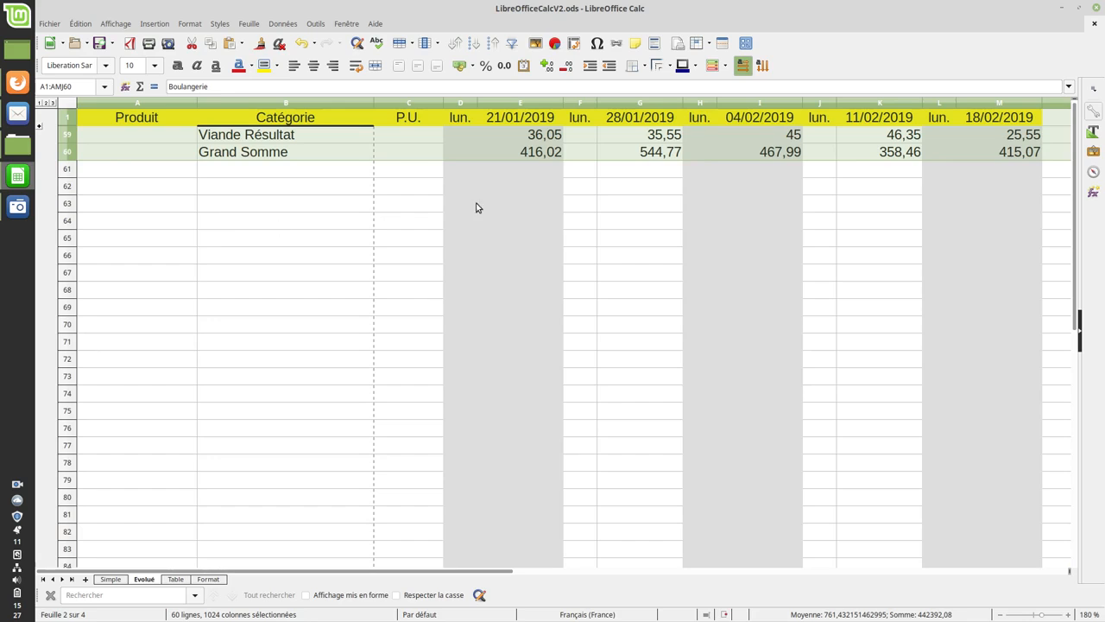
left_click(534, 156)
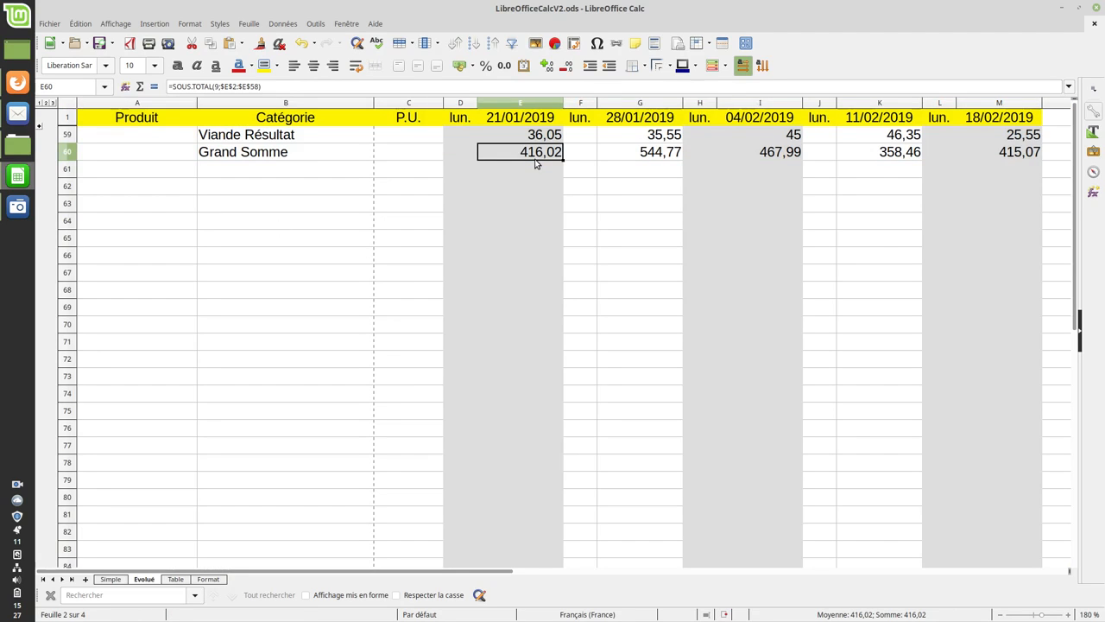
left_click(656, 153)
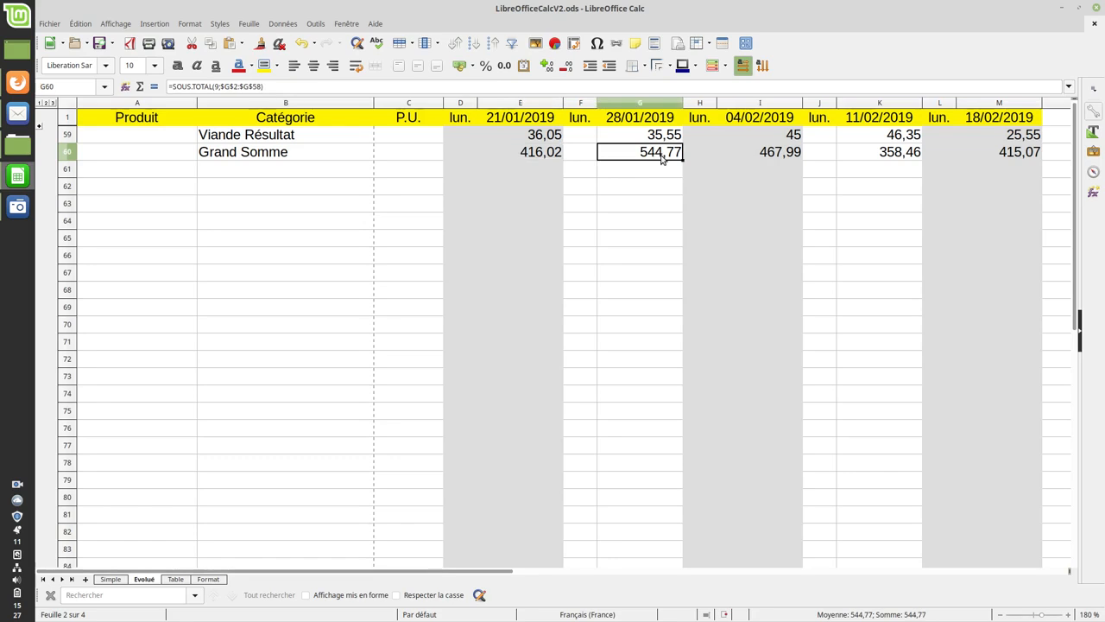
Step: Check the 04/02/2019 Grand Somme formula, expand the outline to its second level and compare the Assaisonnement details with their 21/01/2019 subtotal
left_click(773, 154)
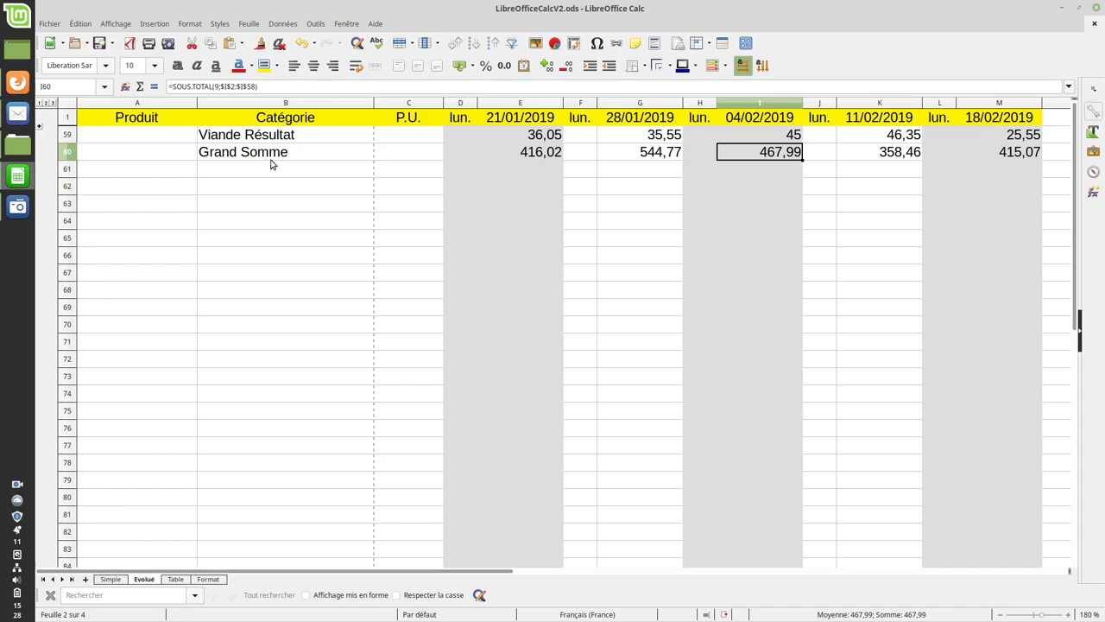
left_click(46, 102)
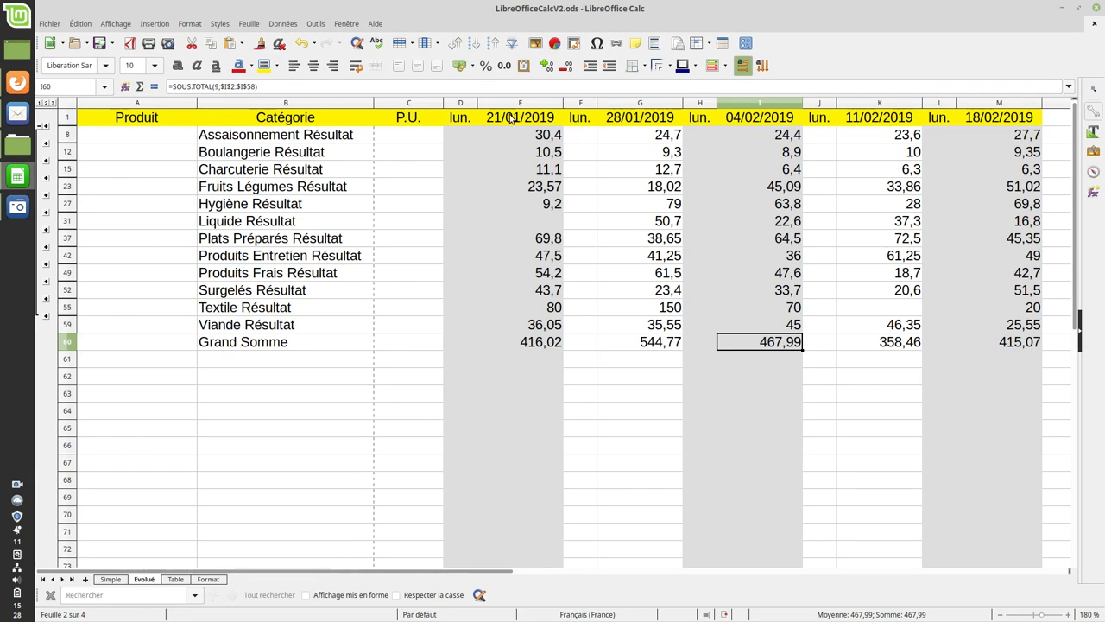
left_click(46, 126)
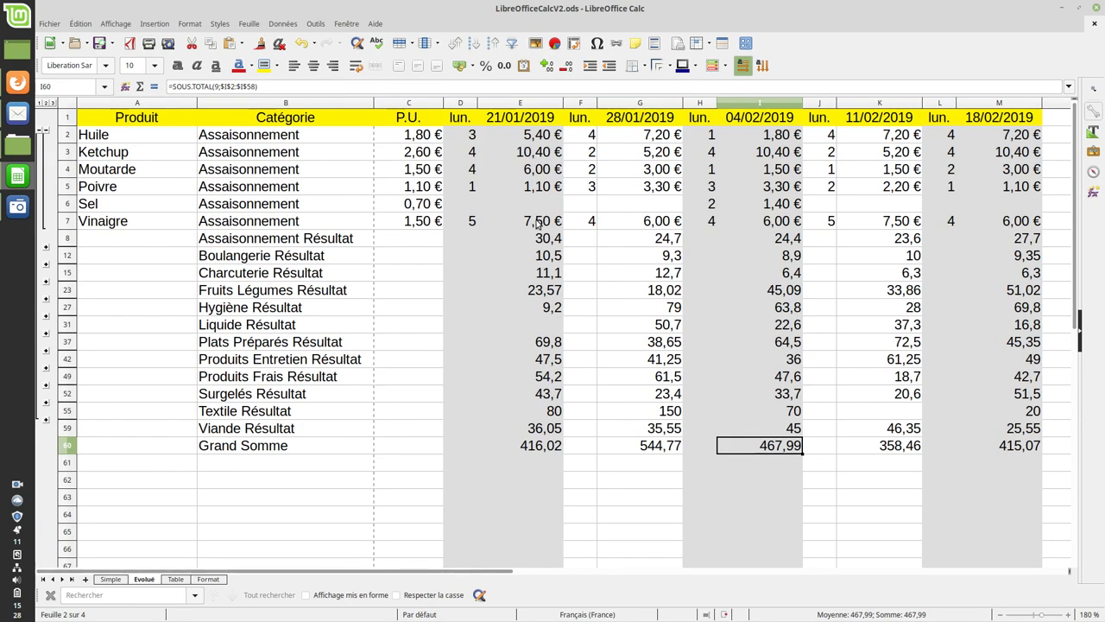
left_click(538, 220)
left_click_drag(538, 220, 533, 136)
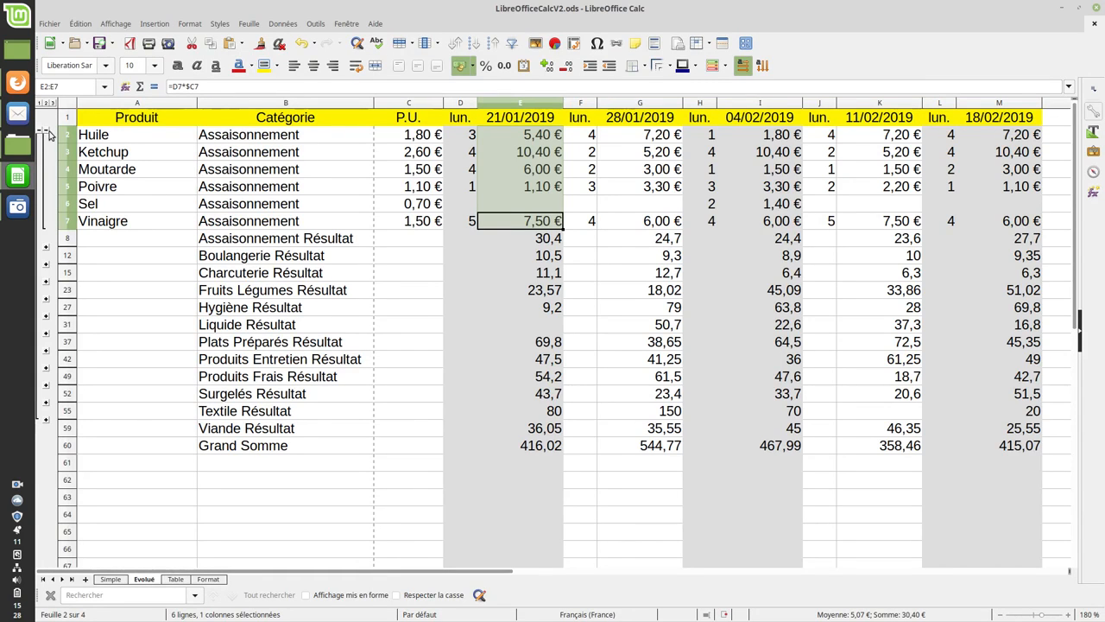
left_click(46, 129)
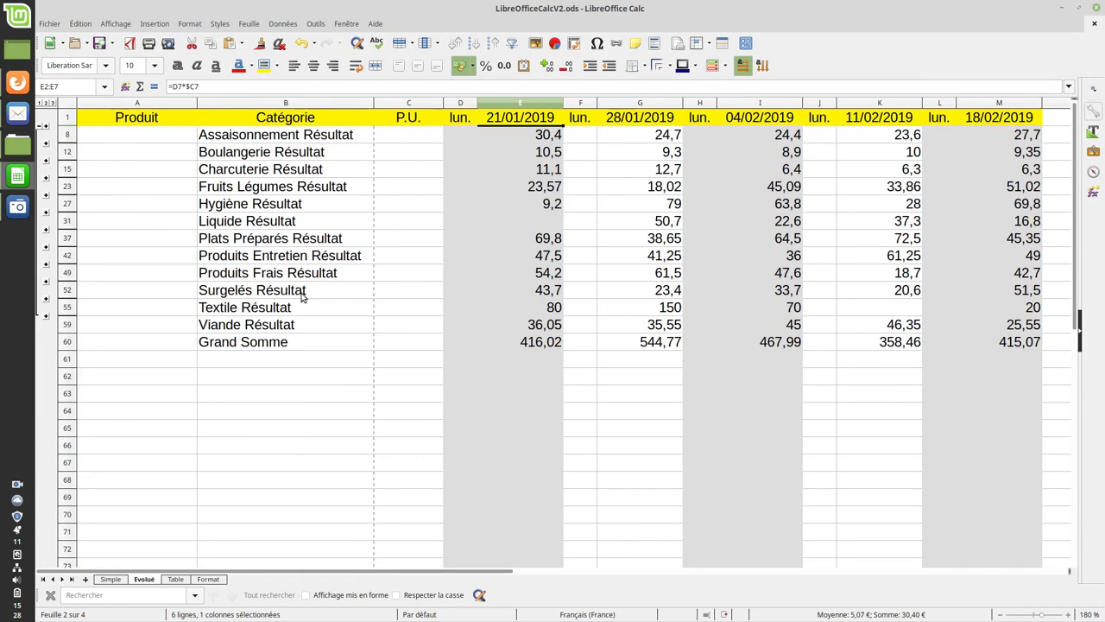
Step: Format the subtotal range E8:M60 as currency with the euro format -1 234,00 €, without red negatives
left_click(504, 133)
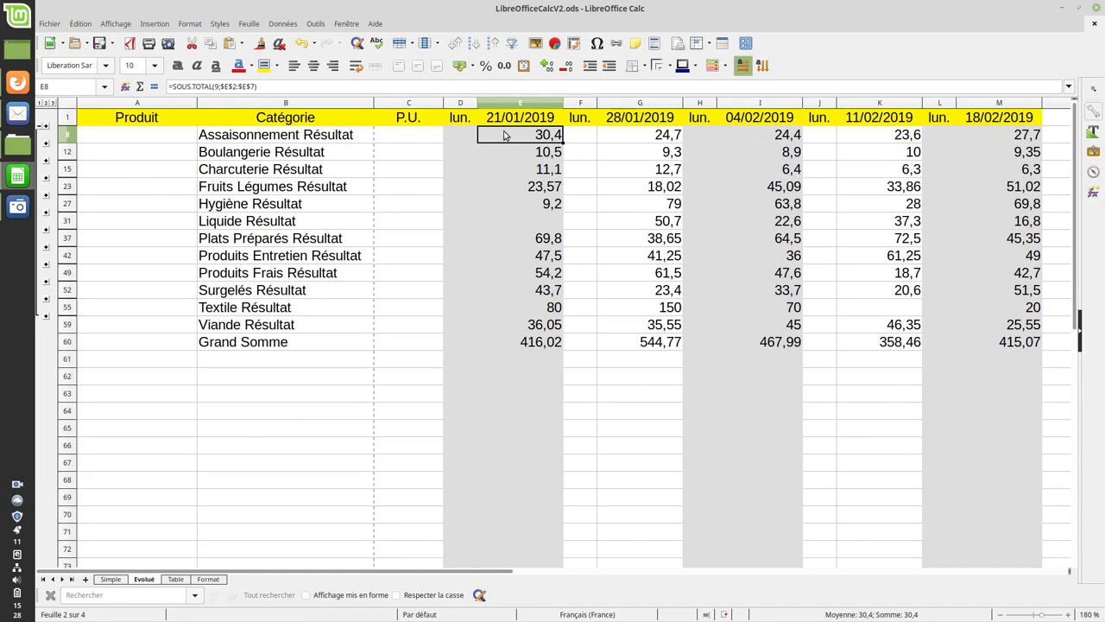
left_click_drag(504, 134, 999, 341)
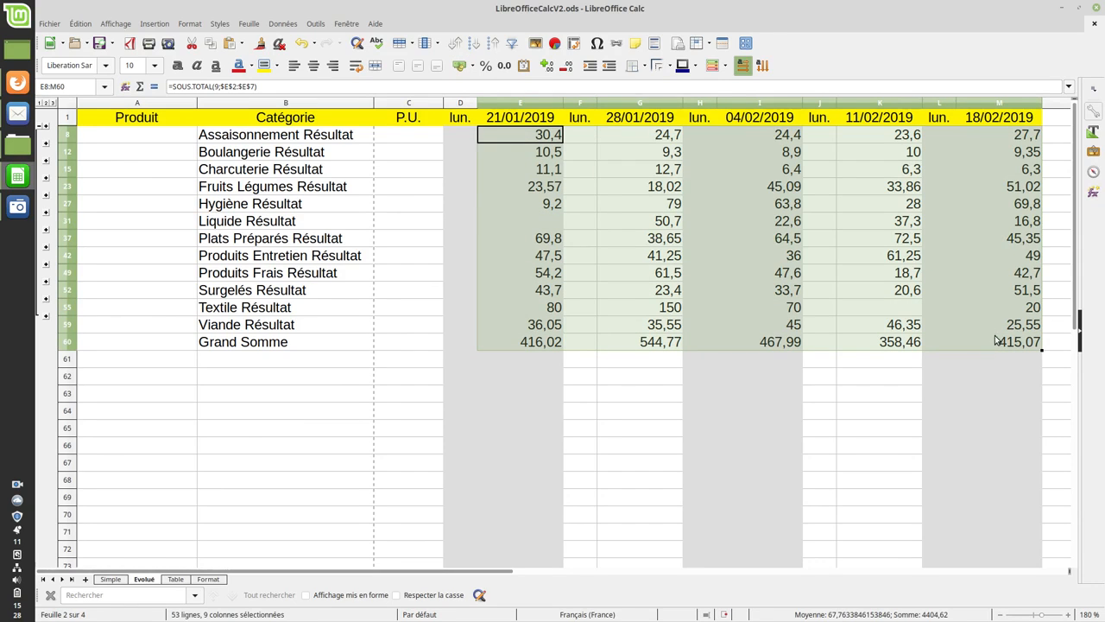
right_click(776, 273)
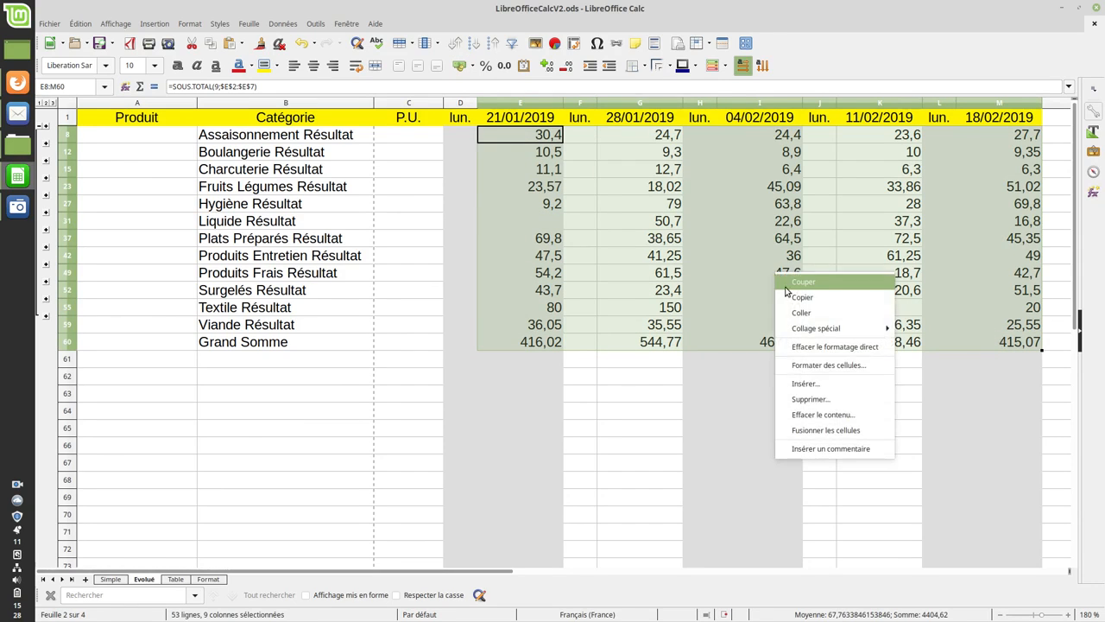
left_click(809, 366)
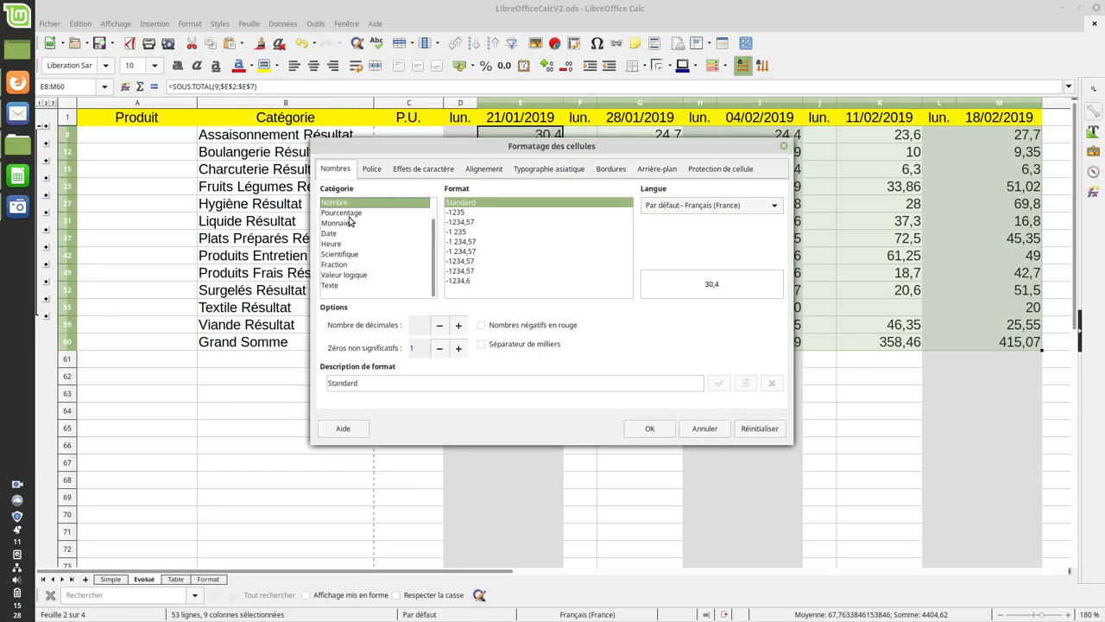
left_click(346, 213)
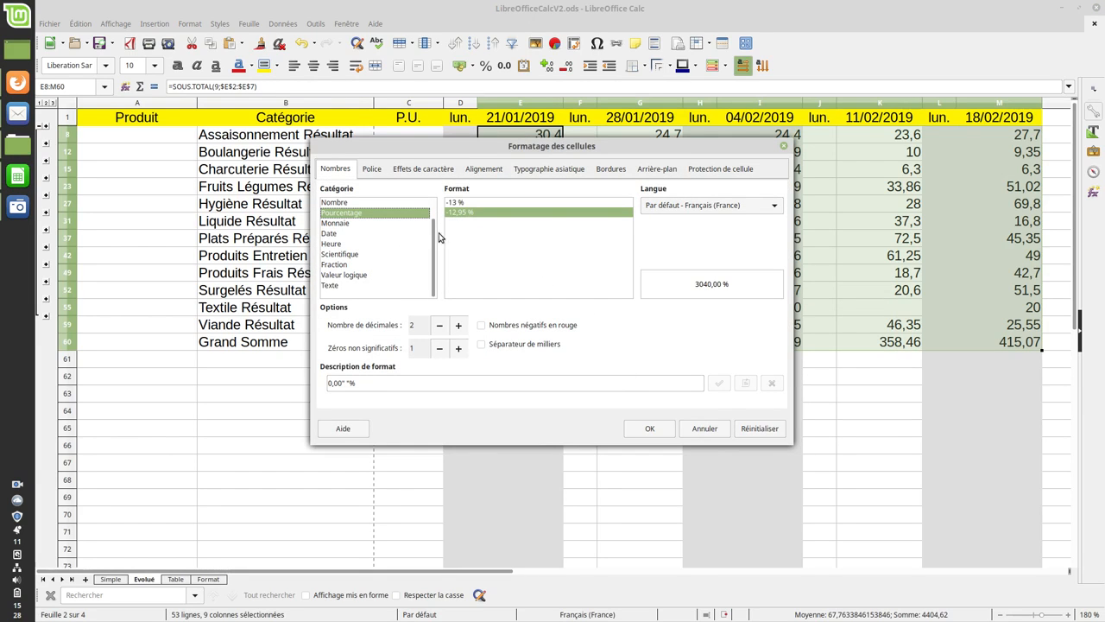
left_click(340, 224)
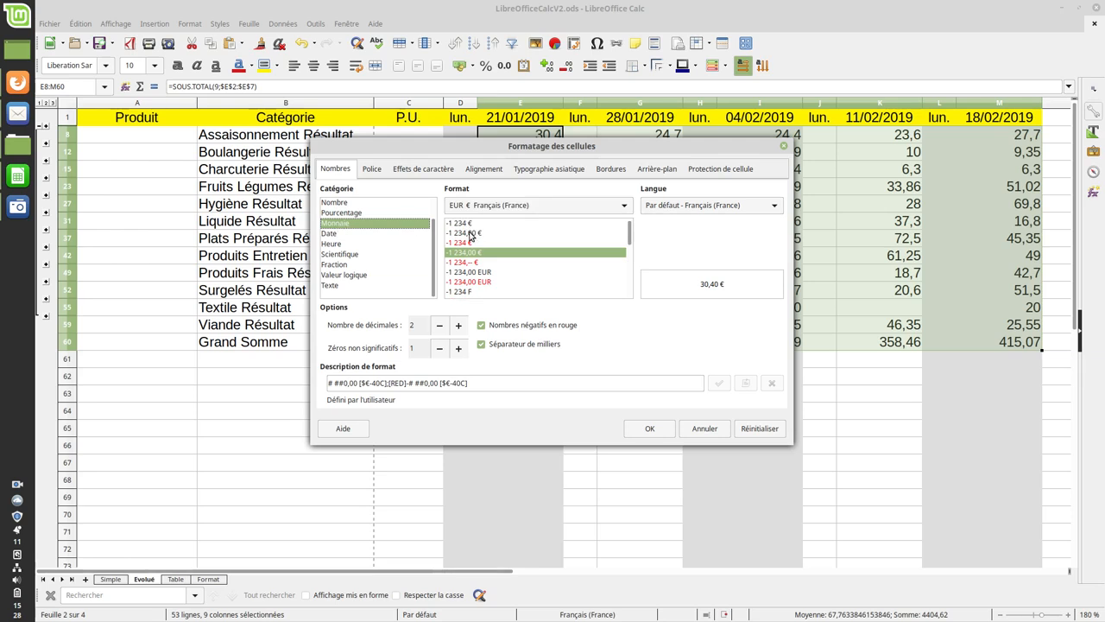
left_click(472, 234)
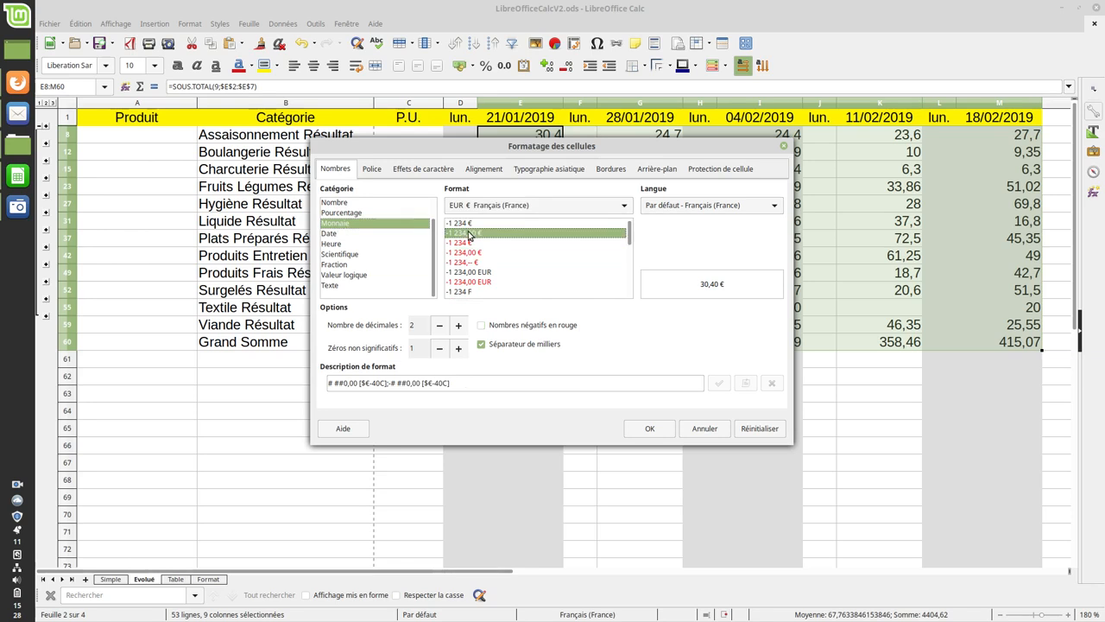
left_click(645, 430)
left_click(644, 426)
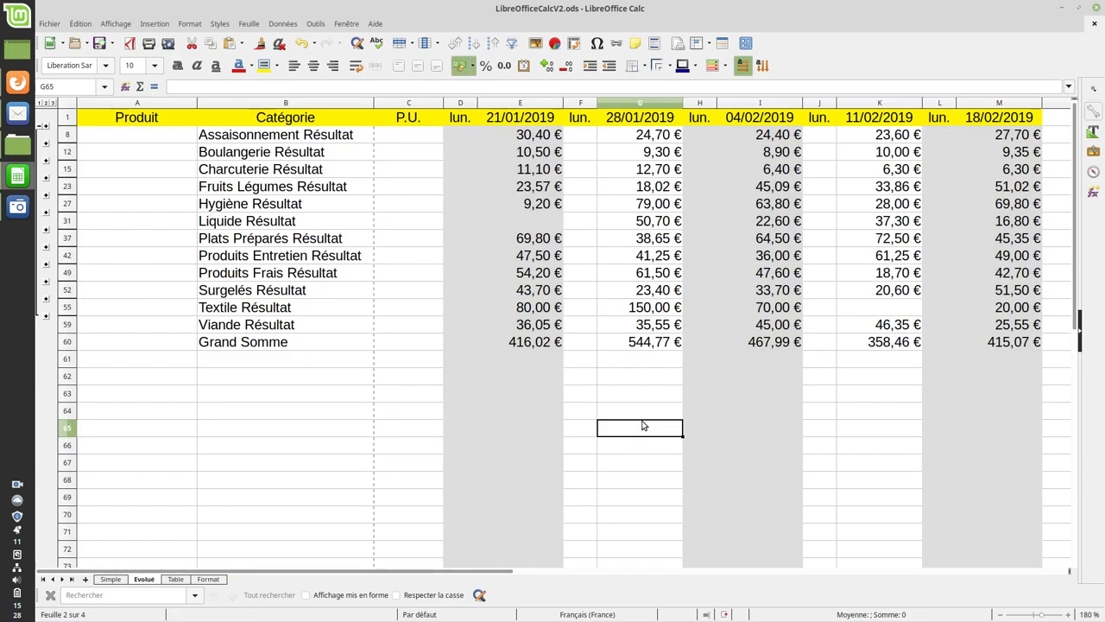
Step: Examine the detail rows behind the Liquide subtotal for 21/01/2019, and expand the outline to its third level
left_click(534, 222)
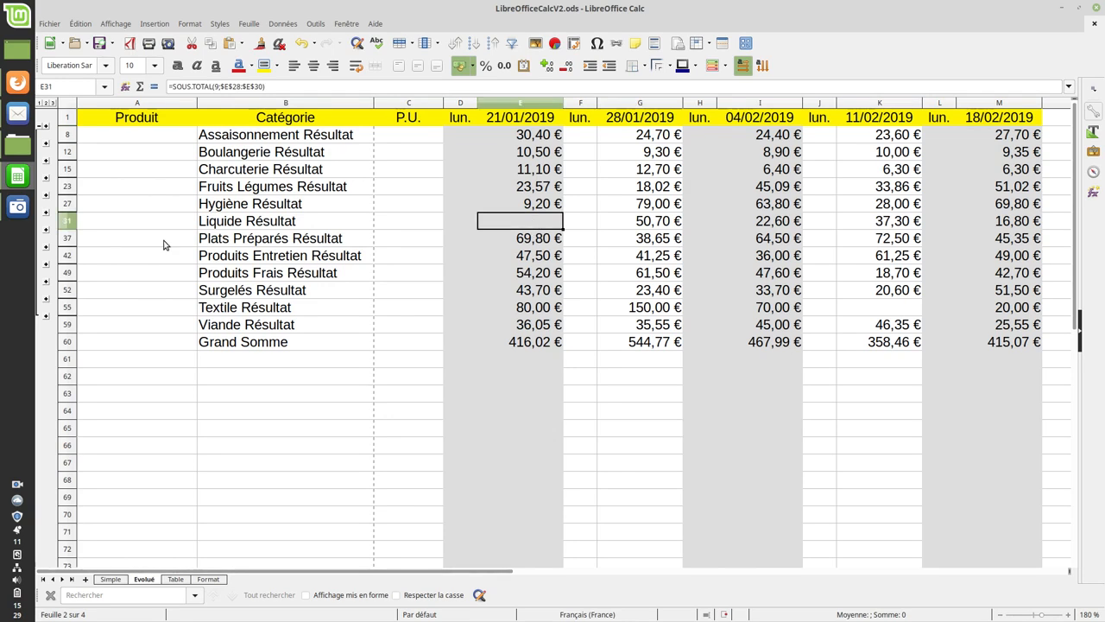
left_click(46, 212)
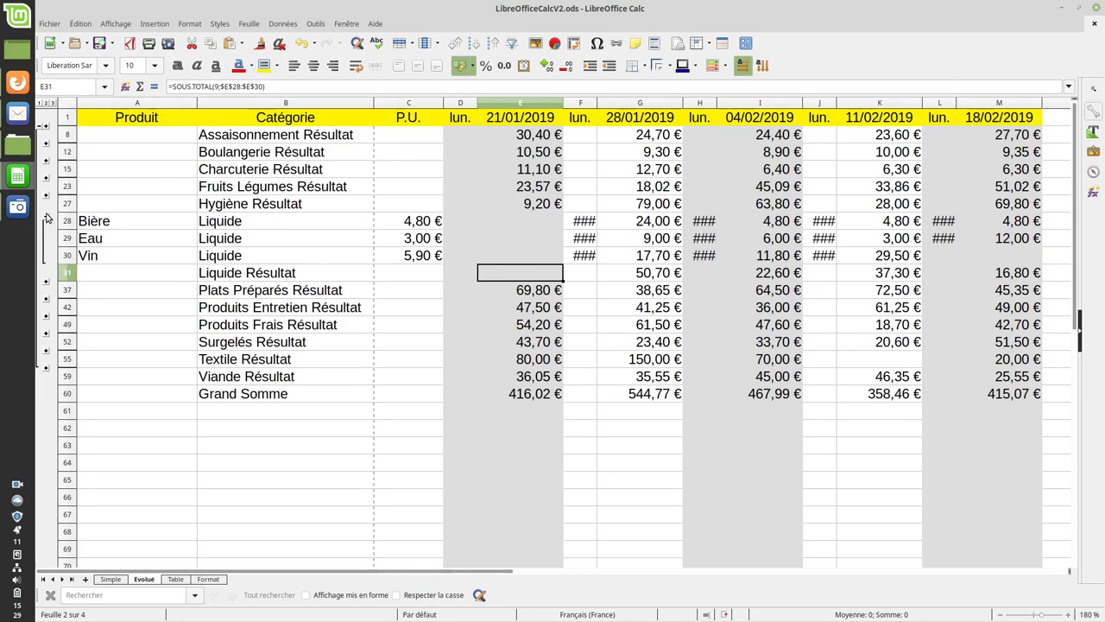
left_click(47, 216)
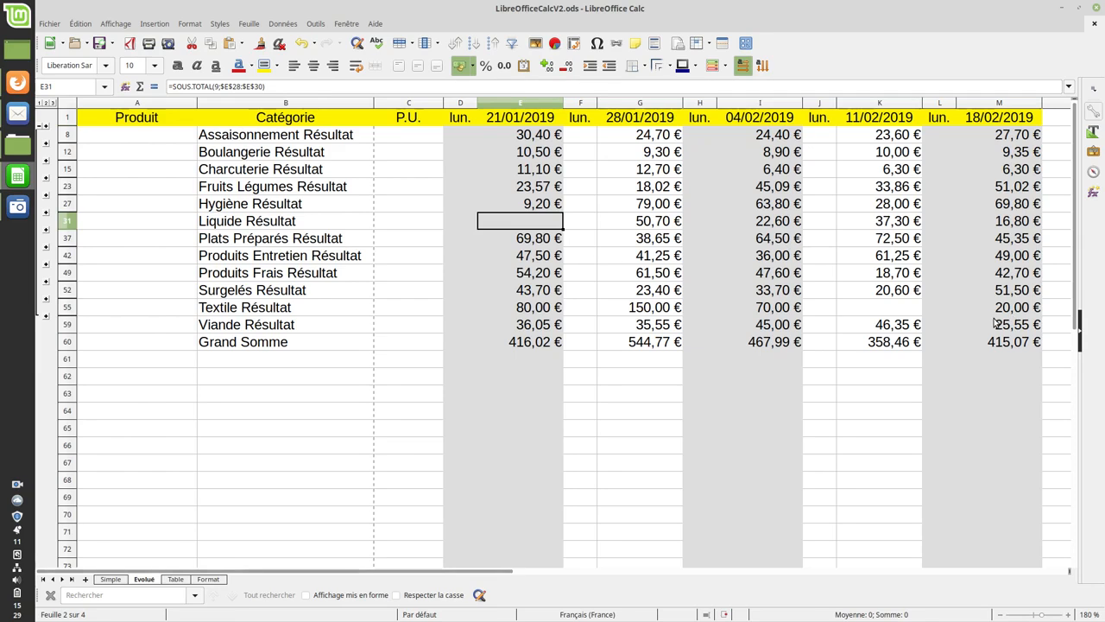
left_click(53, 103)
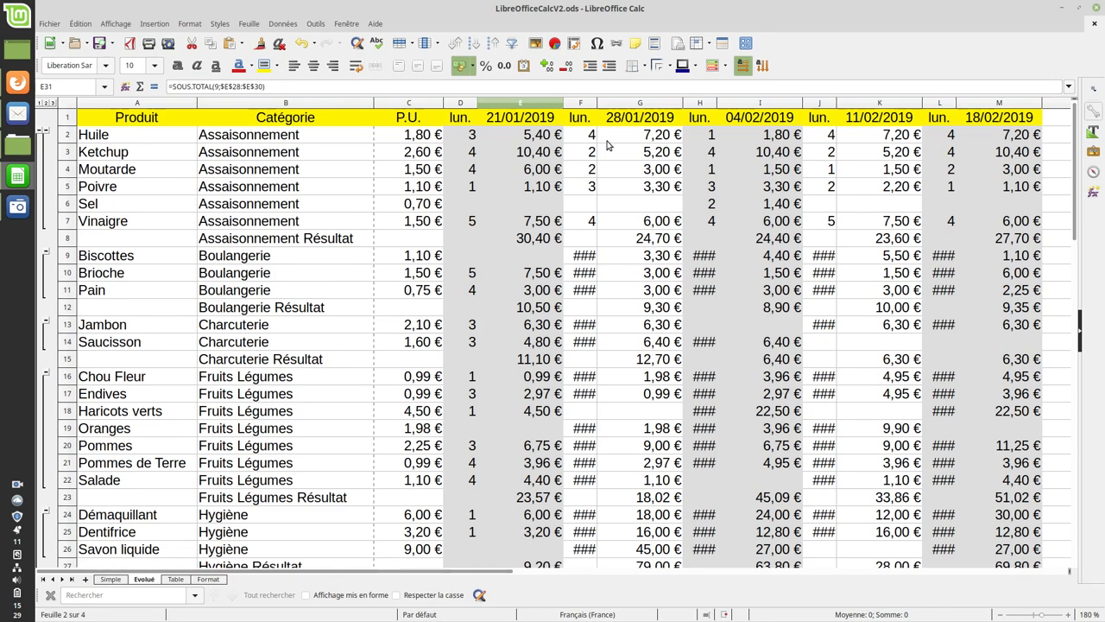
Step: Fit column F's width to its contents, and undo the changes back to before the currency formatting of the subtotals
double_click(596, 104)
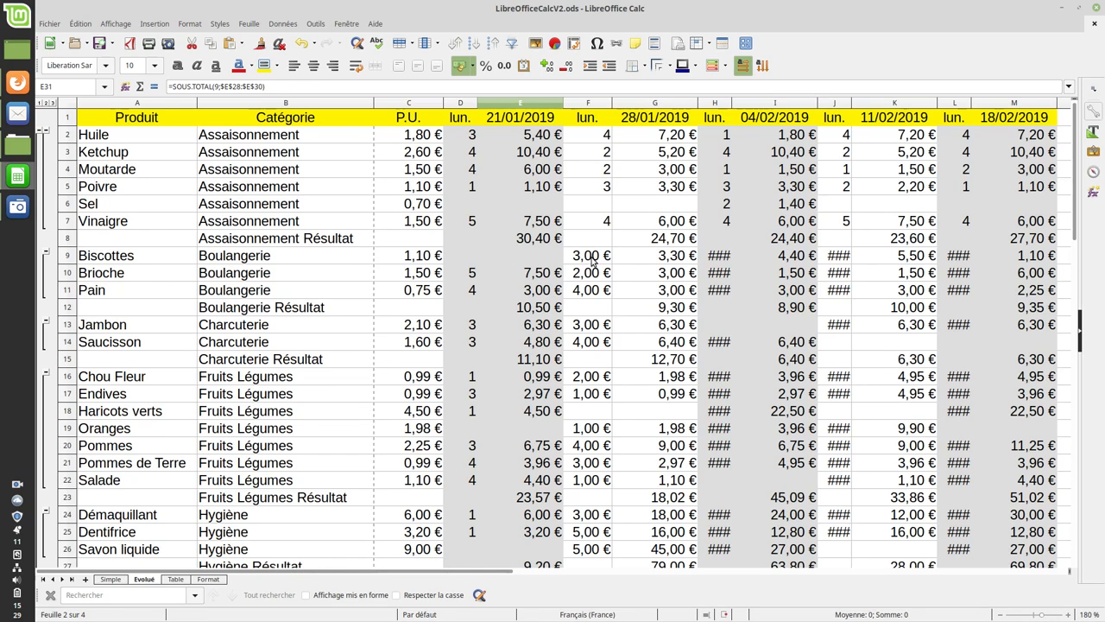
key("ctrl+z")
key("ctrl+z")
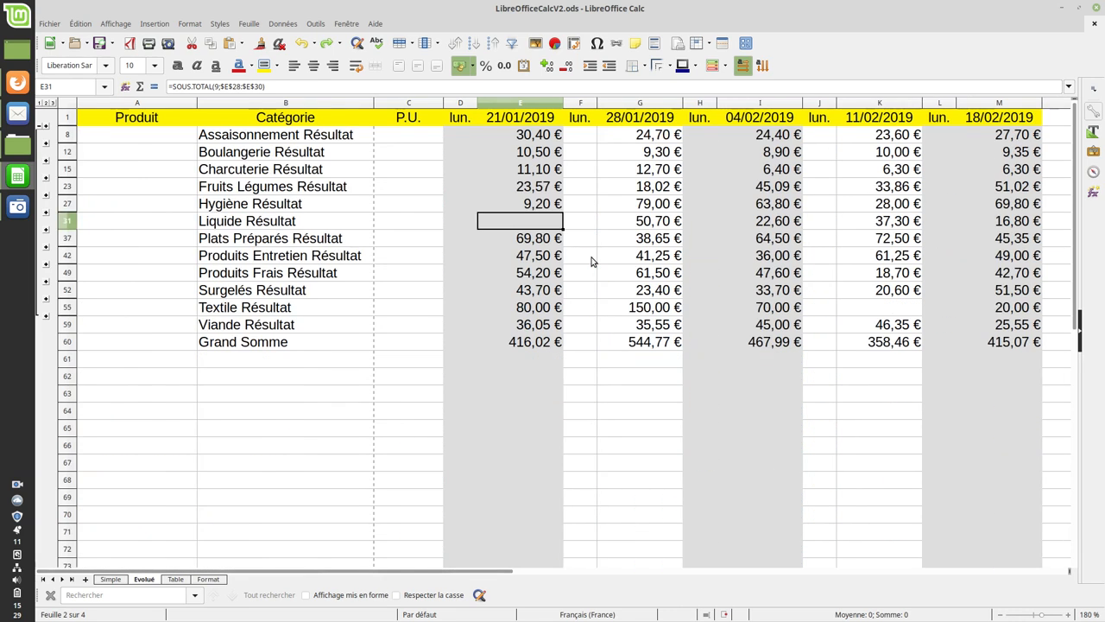
key("ctrl+z")
key("ctrl+z")
key("ctrl+z")
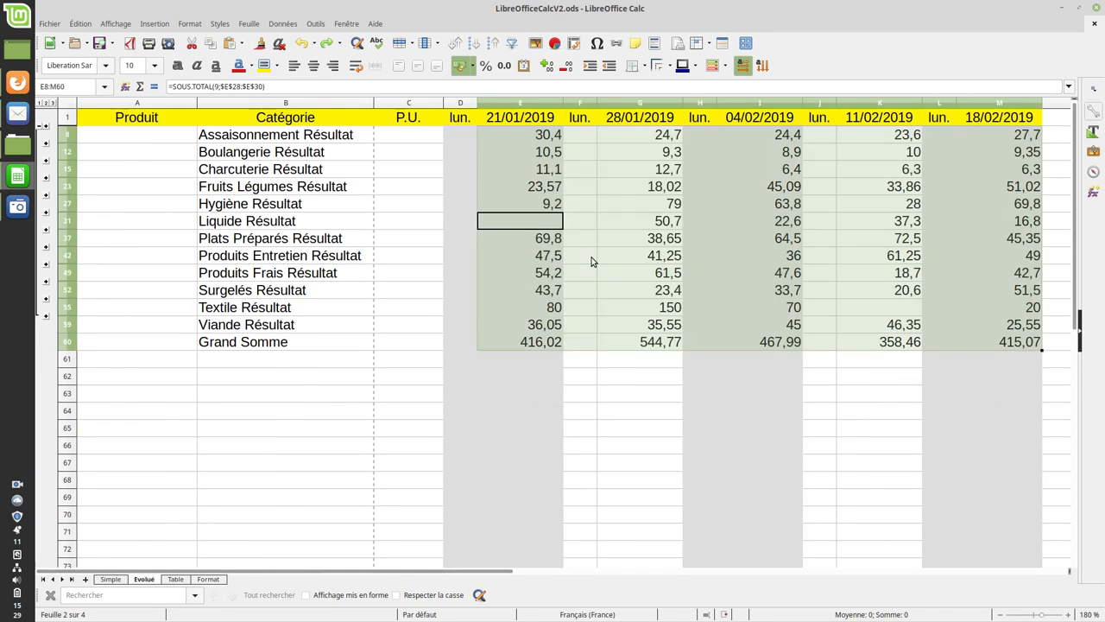
Step: Remove all category subtotals from the entire sheet through the Subtotals operation
left_click(539, 262)
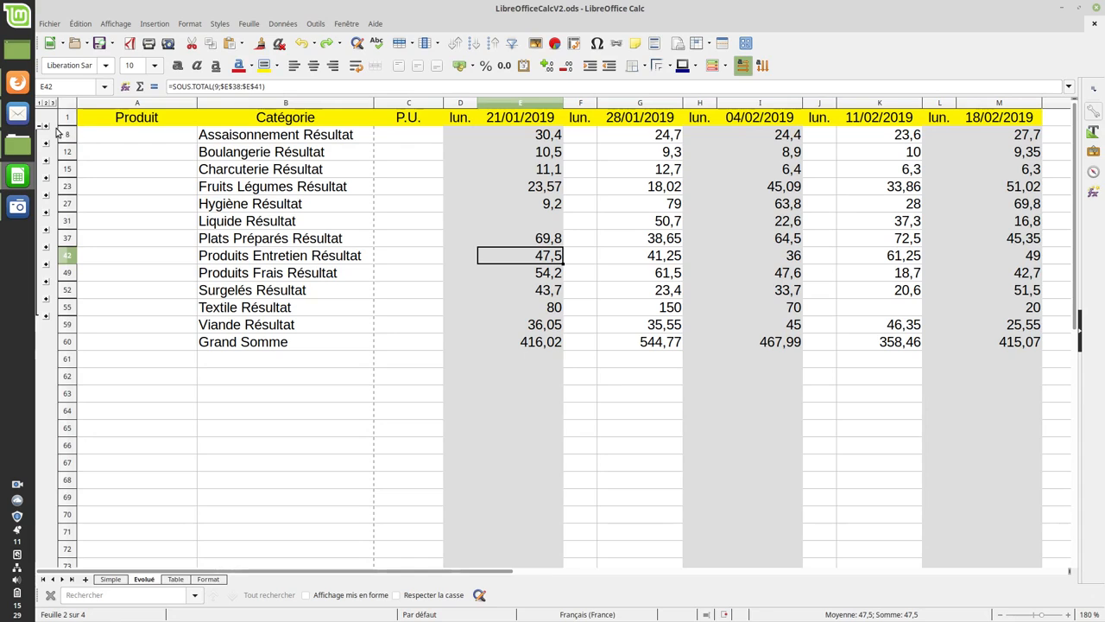
left_click(70, 103)
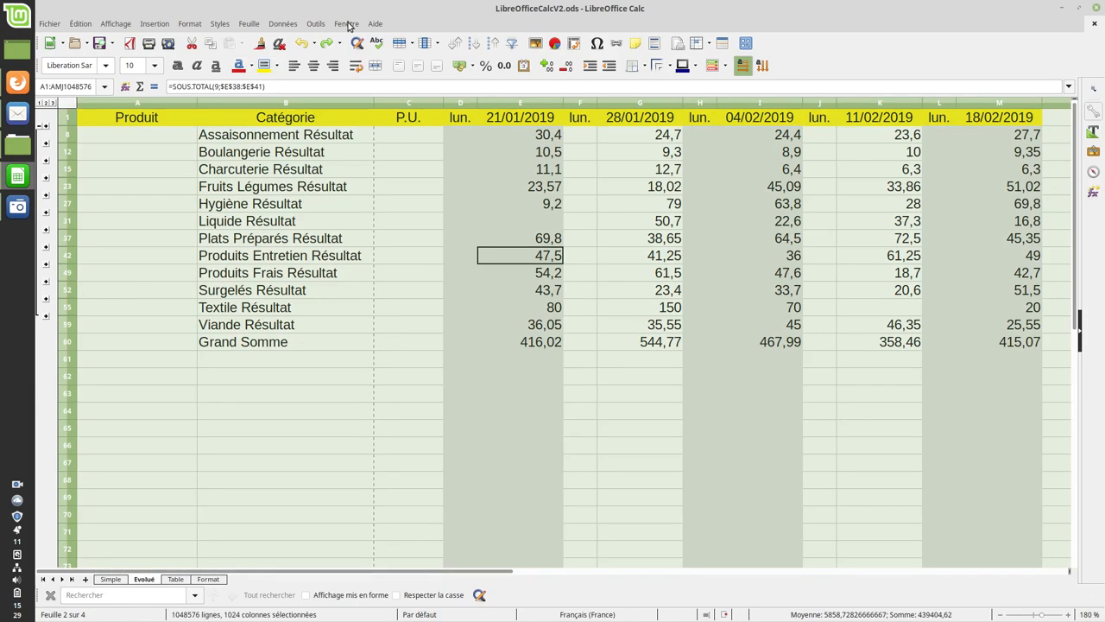
left_click(294, 23)
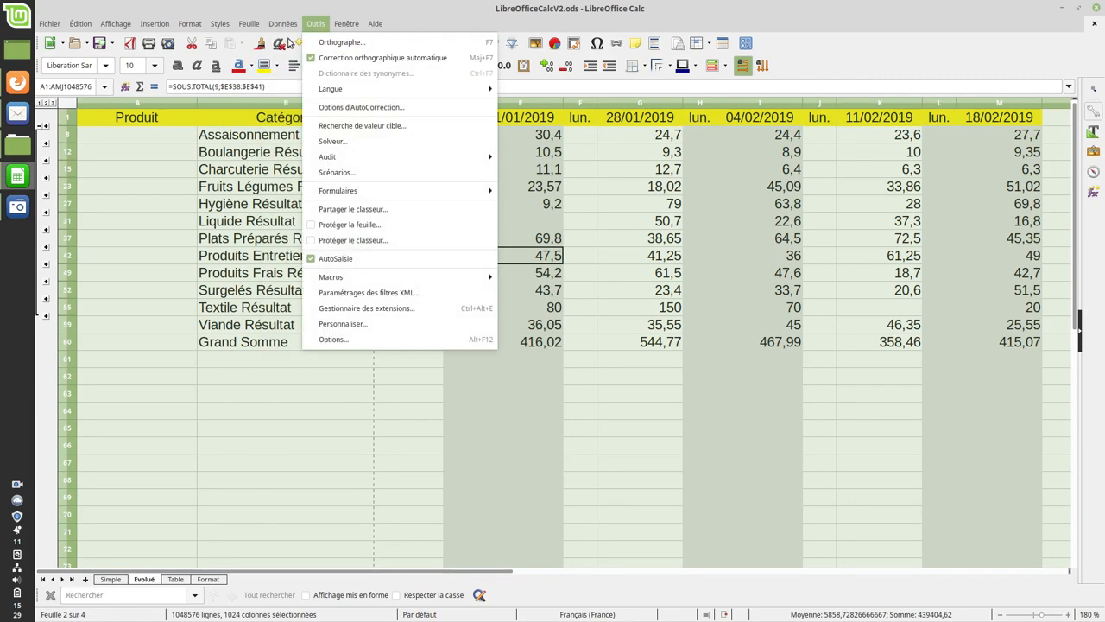
left_click(304, 224)
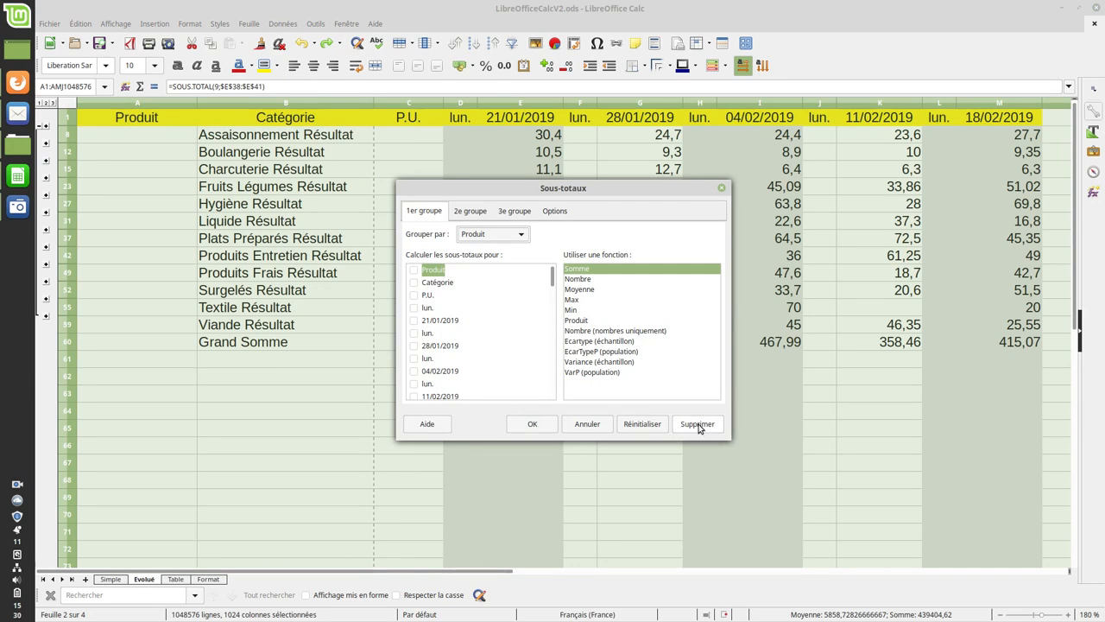
left_click(699, 424)
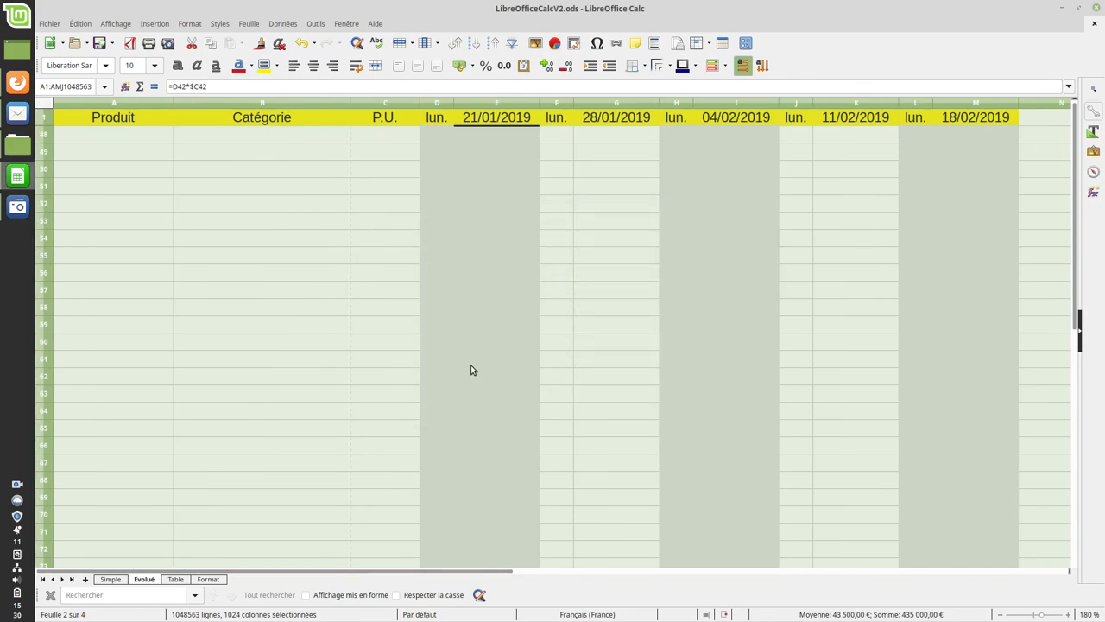
left_click(473, 365)
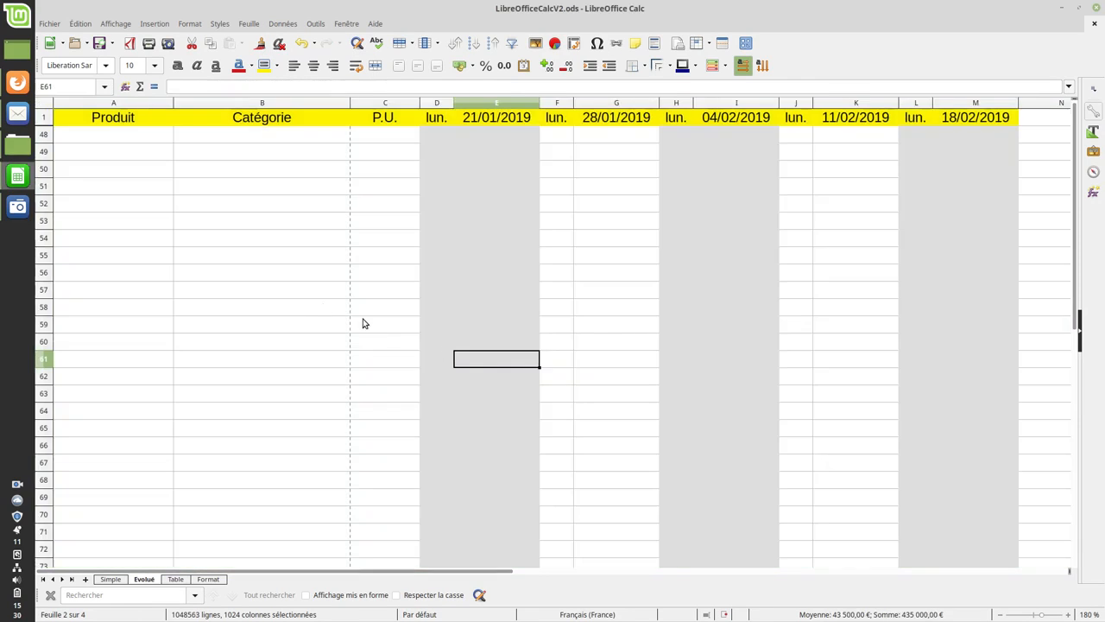
left_click(41, 106)
right_click(66, 151)
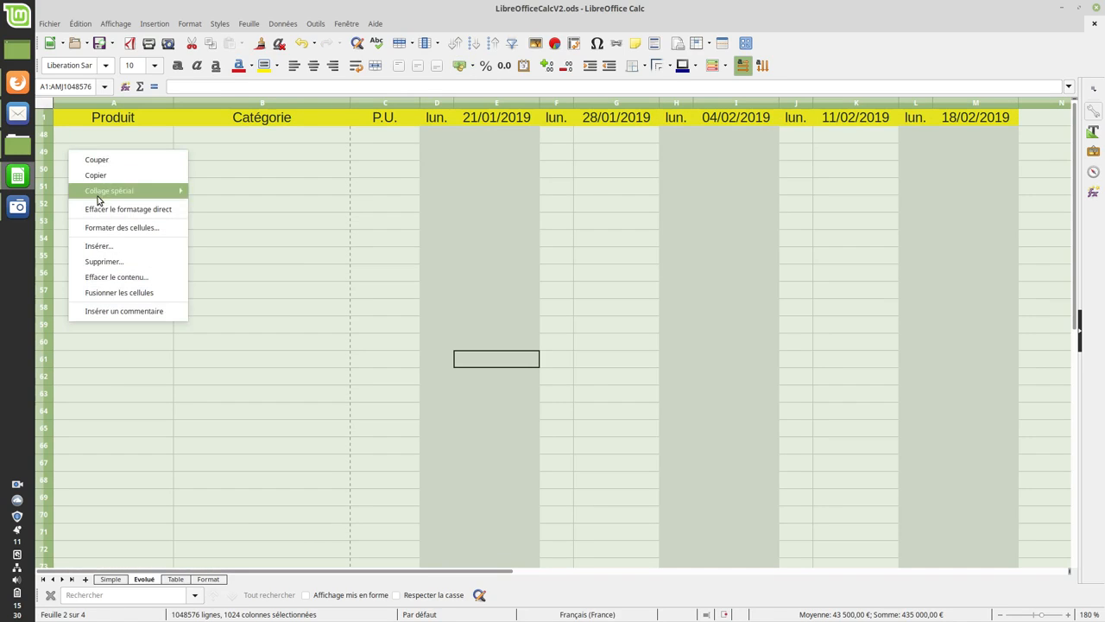
key("Escape")
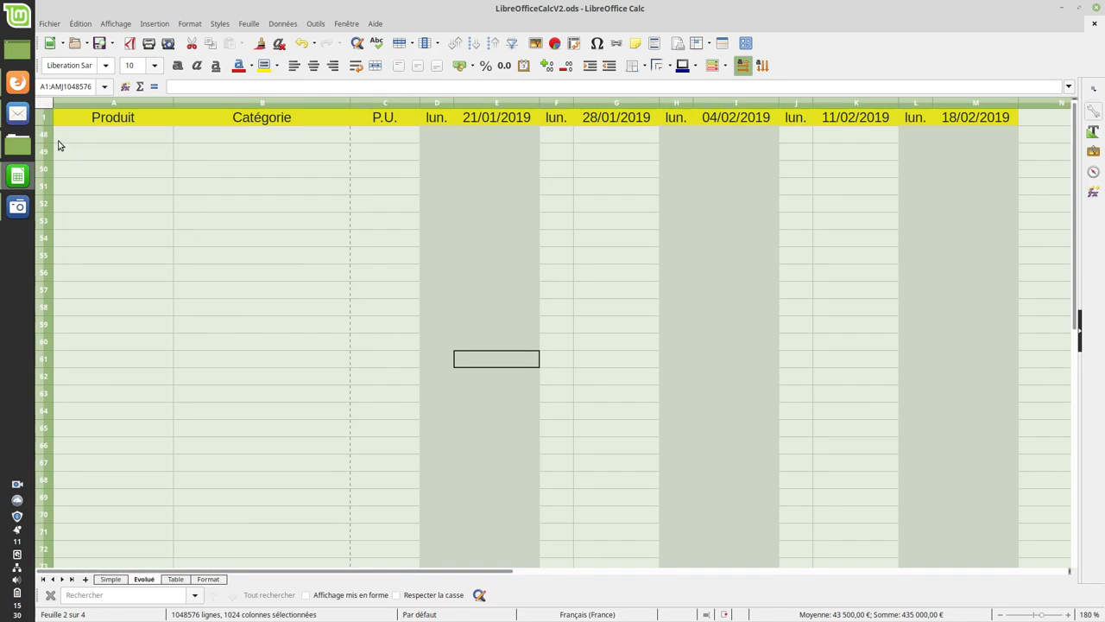
left_click(100, 173)
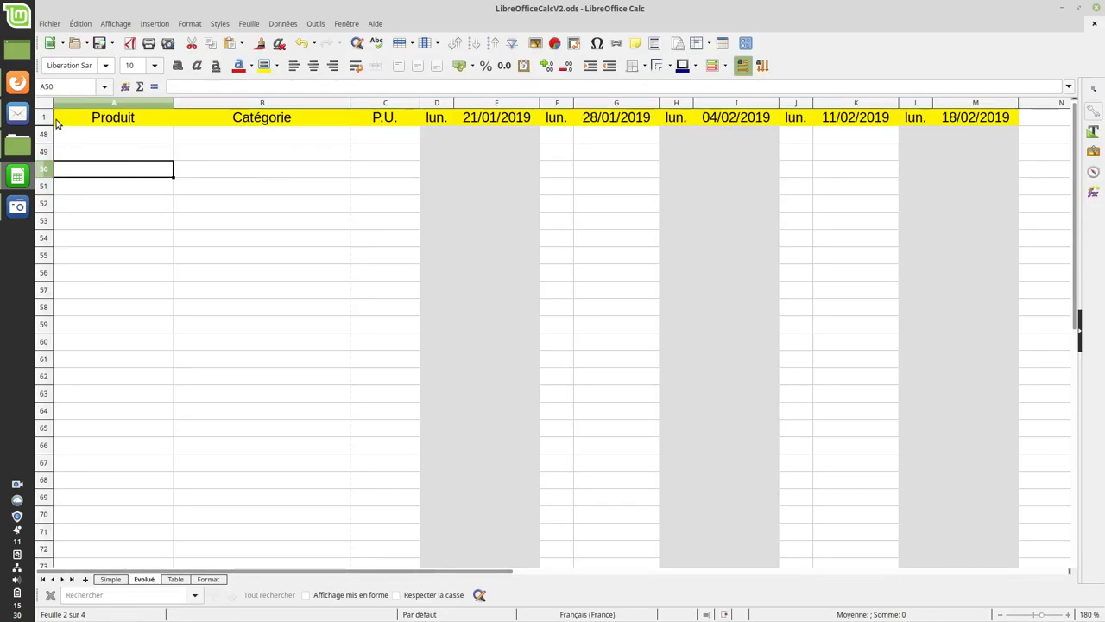
Step: Unhide the product rows between header row 1 and row 48
left_click_drag(48, 119, 49, 138)
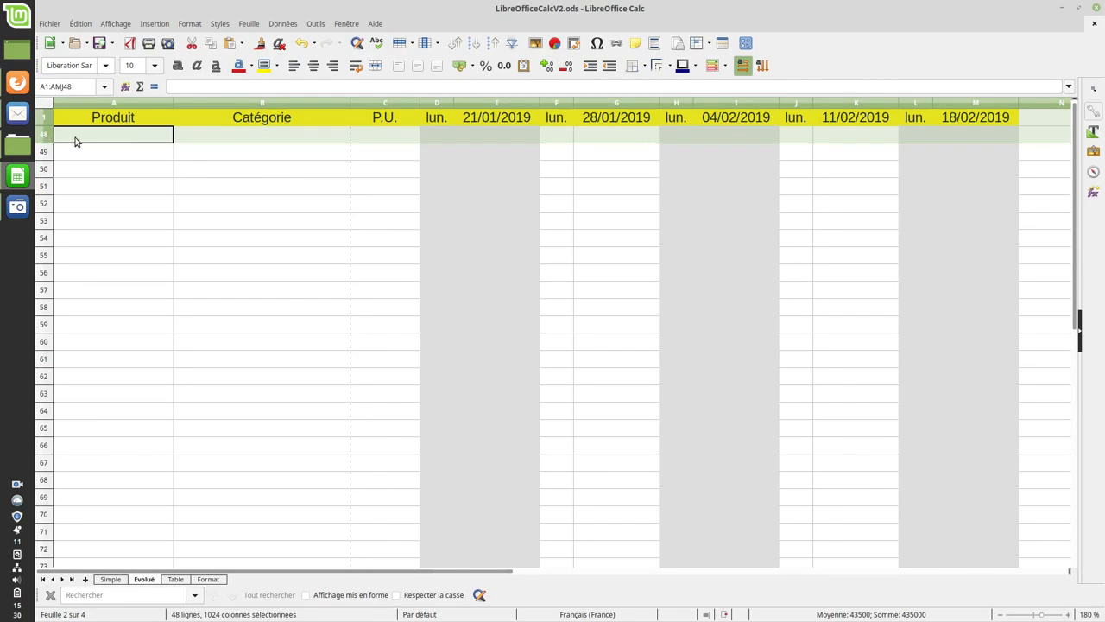
right_click(47, 136)
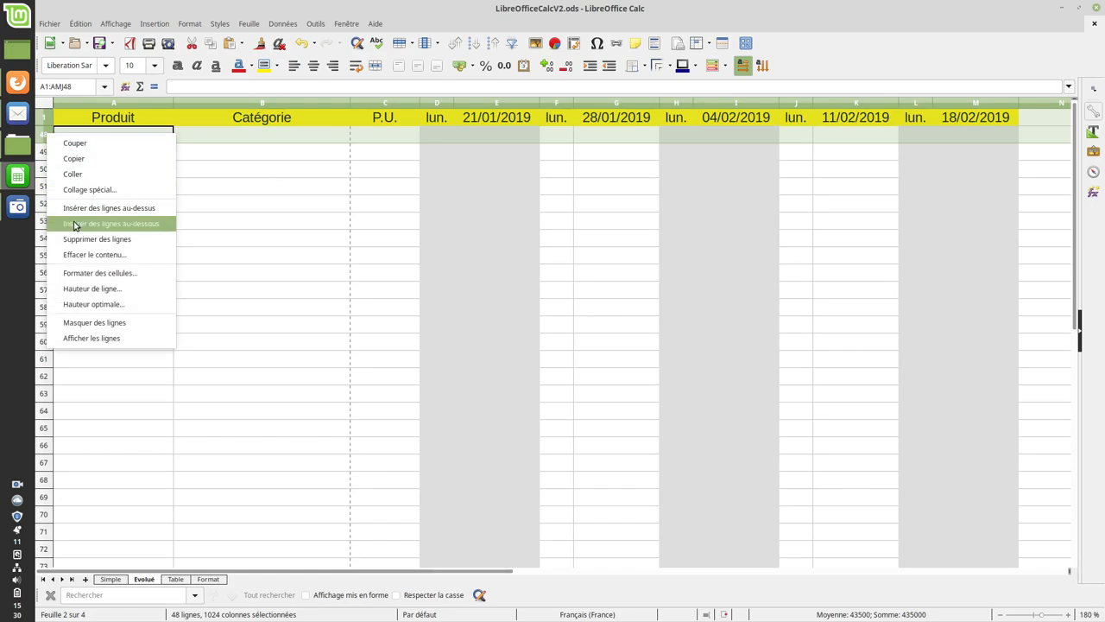
left_click(106, 339)
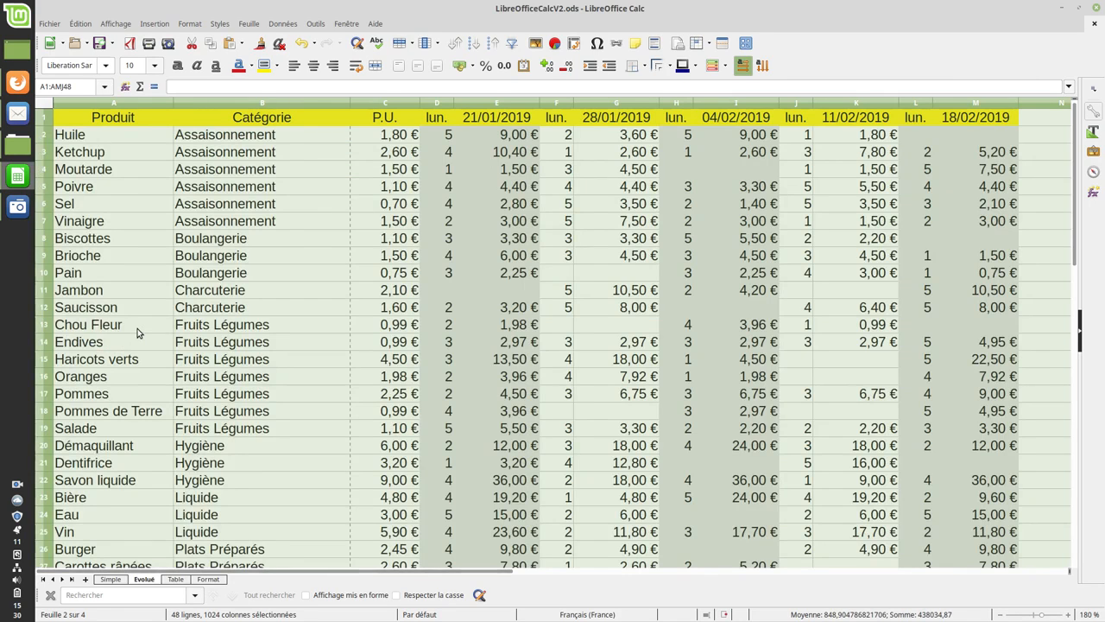
left_click(136, 330)
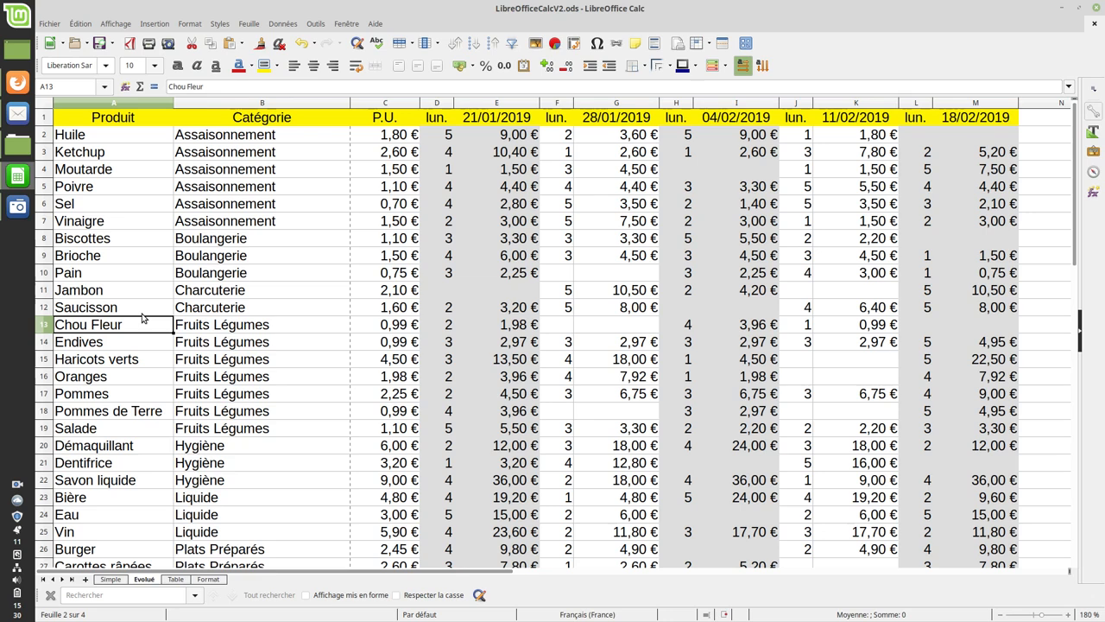
Step: Start a Subtotals operation on the entire sheet, with the first group set to Catégorie
left_click(40, 106)
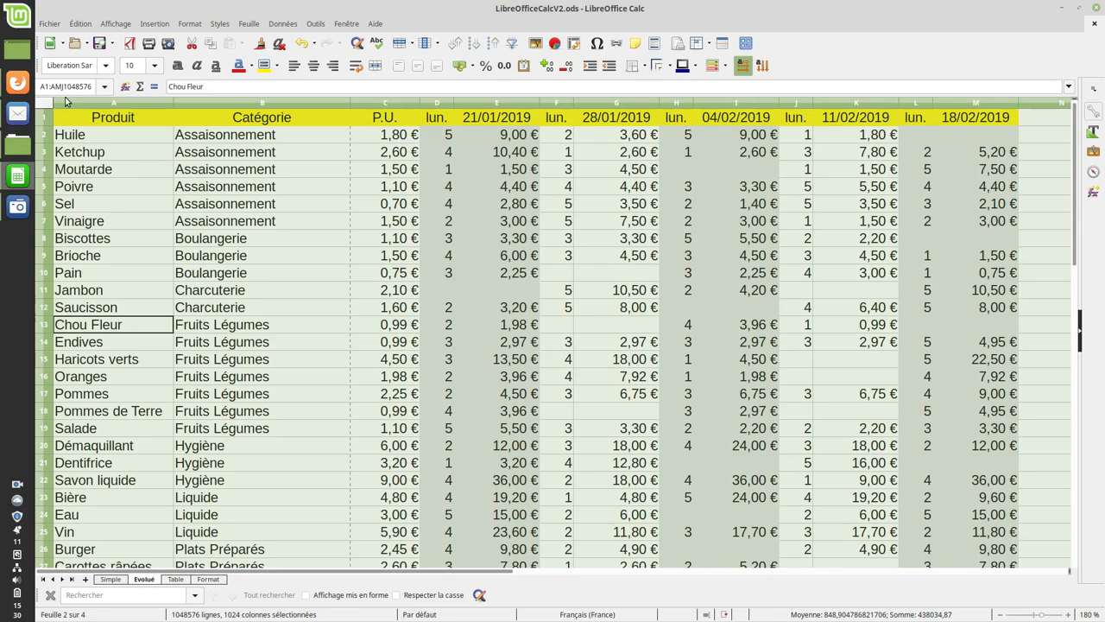
left_click(100, 131)
left_click(47, 105)
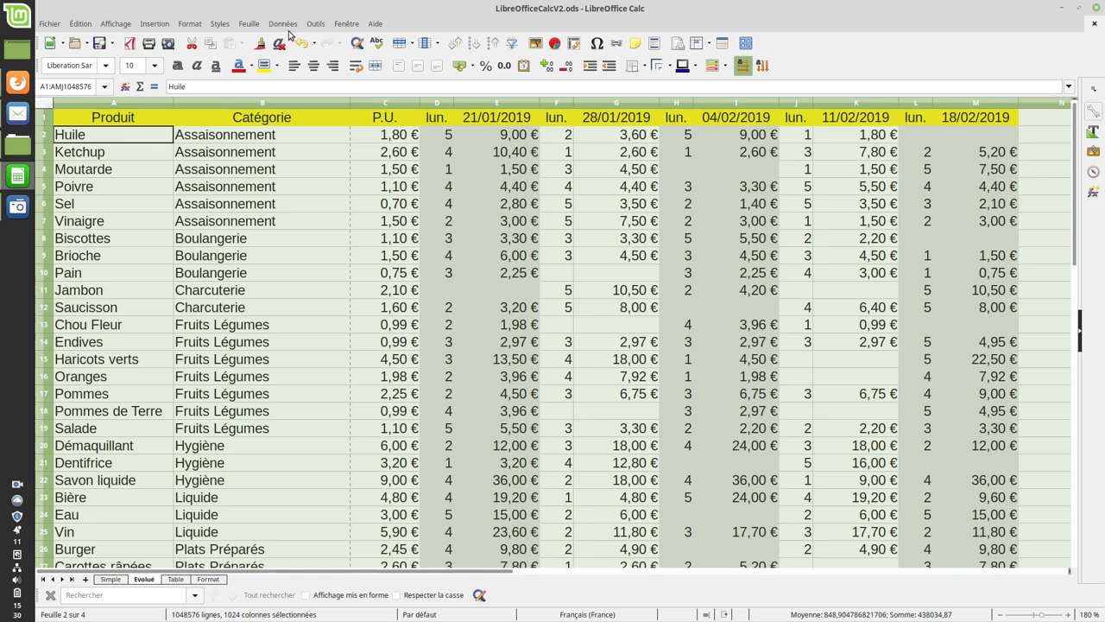
left_click(292, 25)
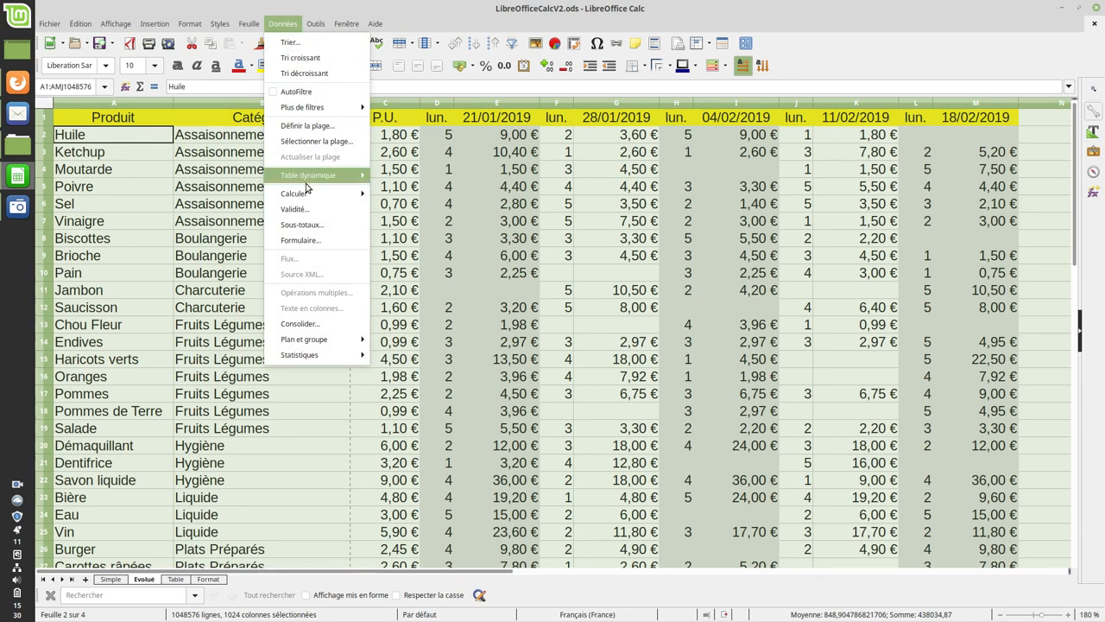
left_click(310, 221)
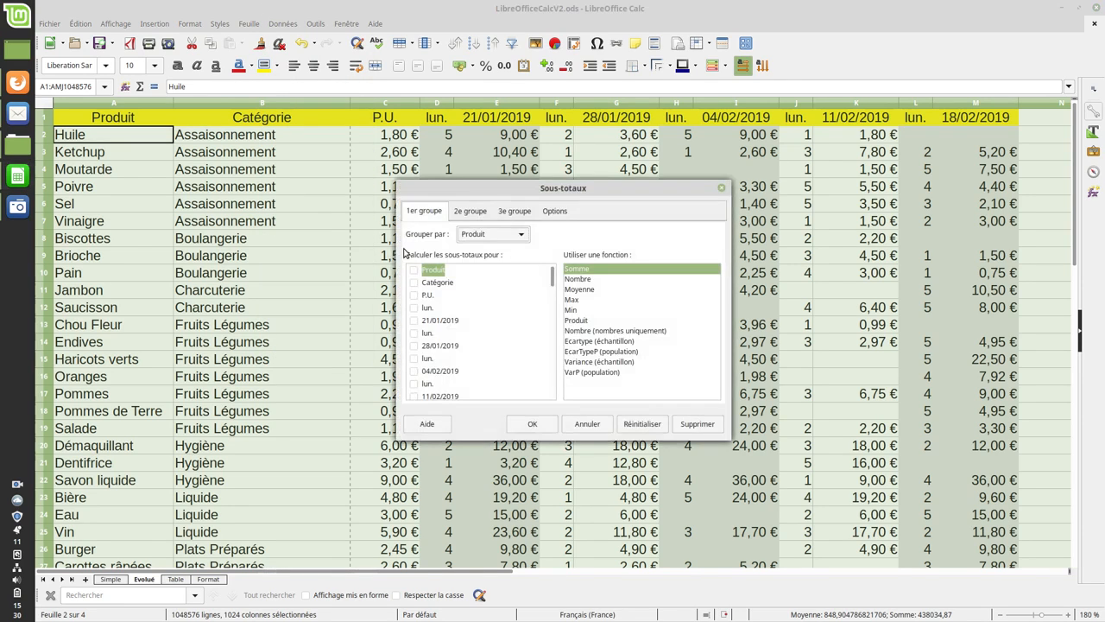
left_click(515, 237)
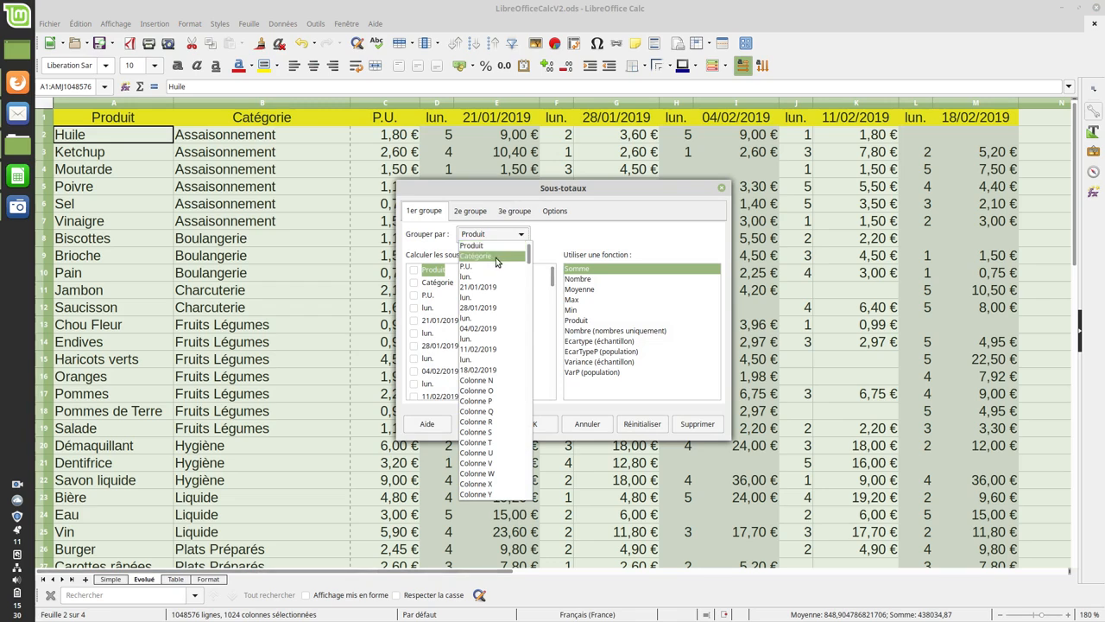
left_click(497, 257)
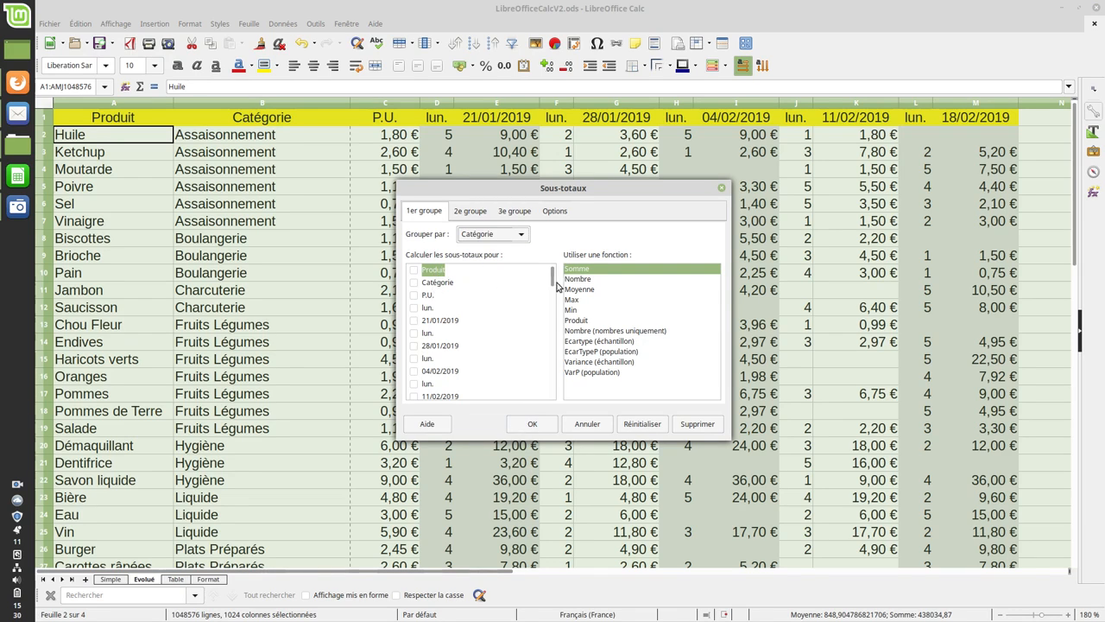
Step: Apply Somme subtotals to the 21/01/2019, 28/01/2019, 04/02/2019, 11/02/2019 and 18/02/2019 columns
left_click(414, 320)
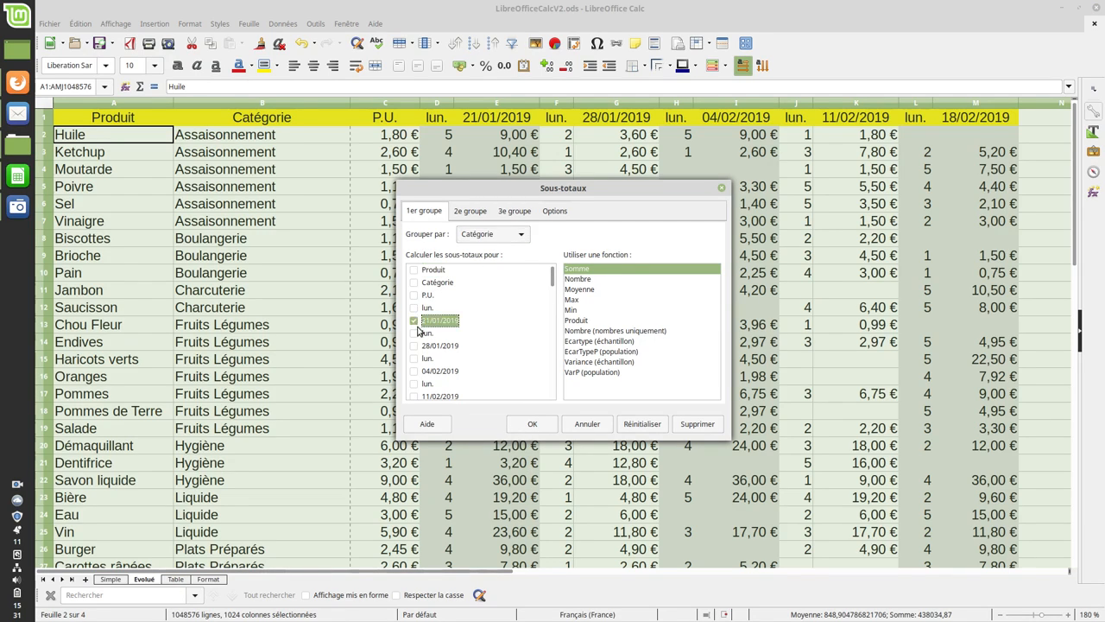
left_click(414, 345)
scroll(418, 352, "down", 1)
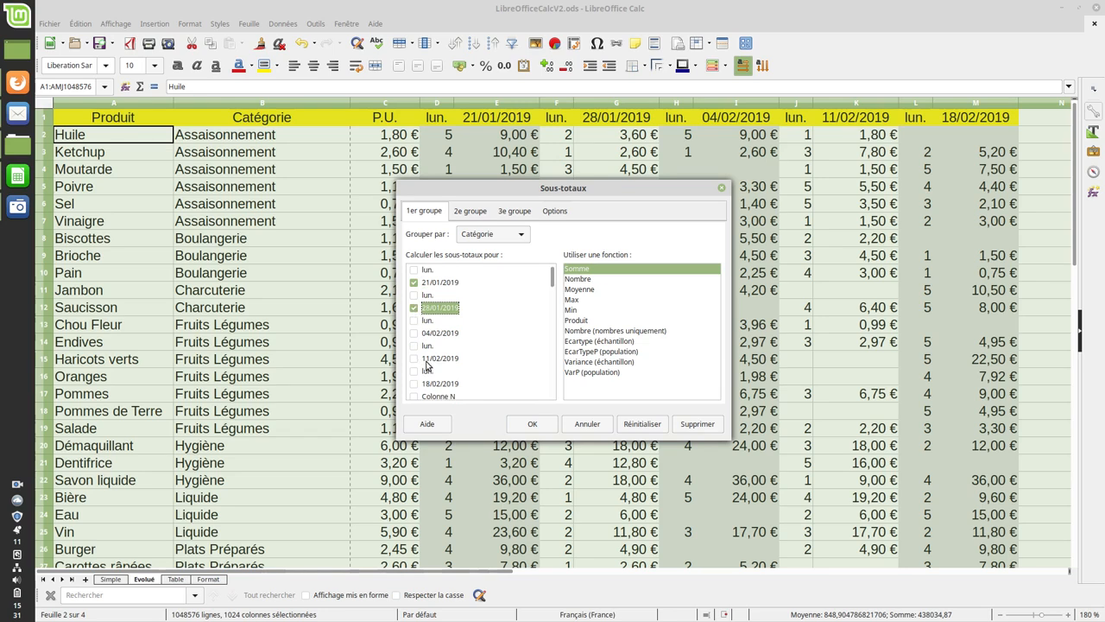
left_click(414, 333)
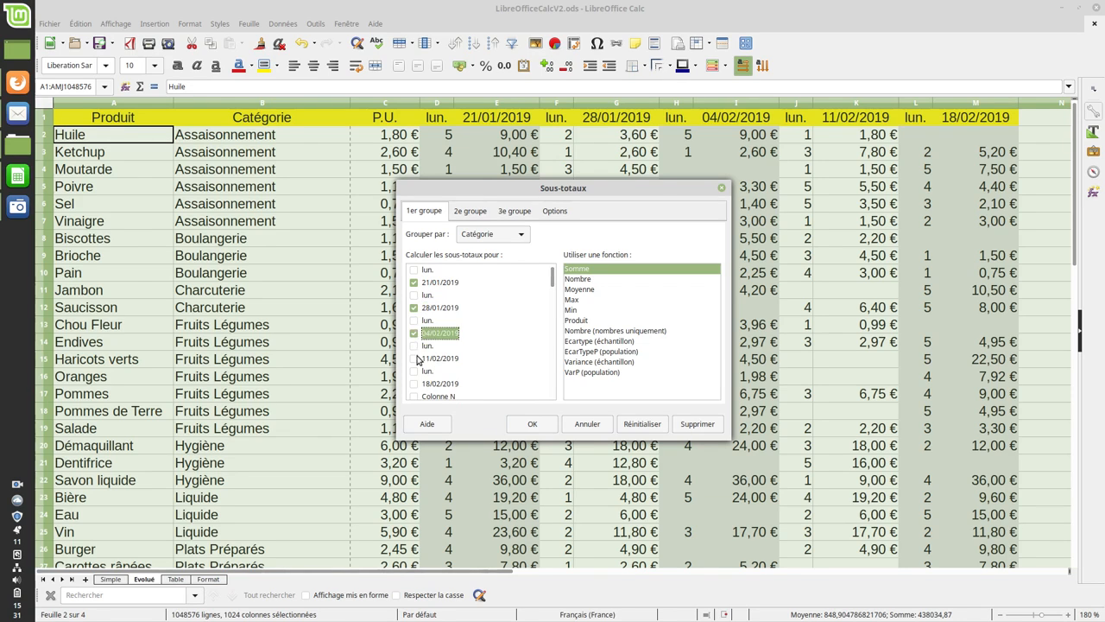
left_click(413, 358)
left_click(415, 384)
scroll(476, 375, "down", 2)
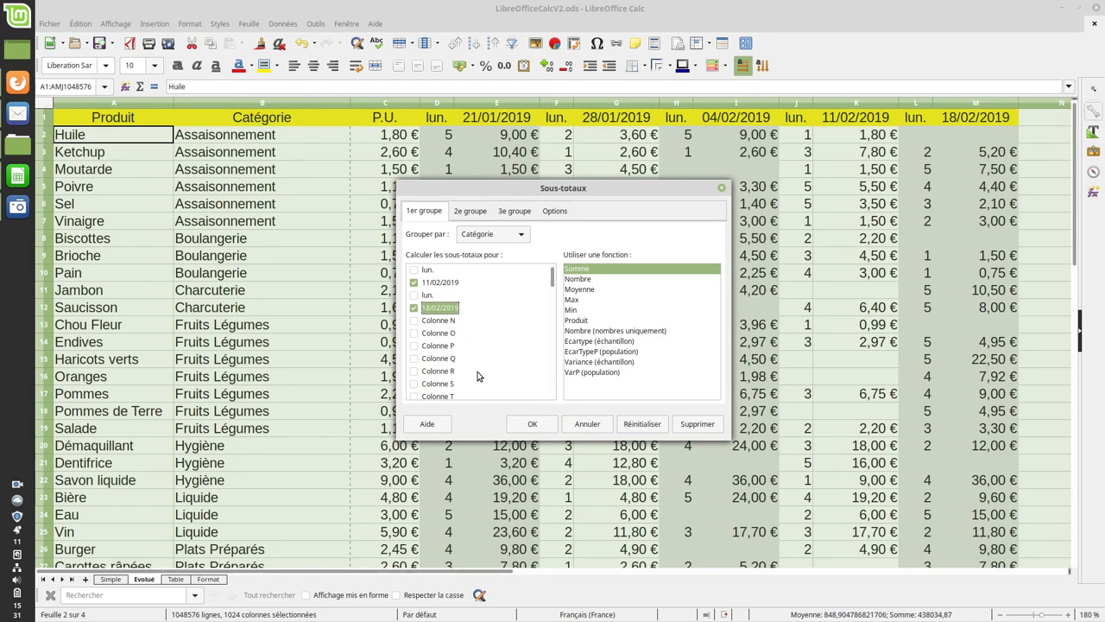
scroll(476, 363, "up", 3)
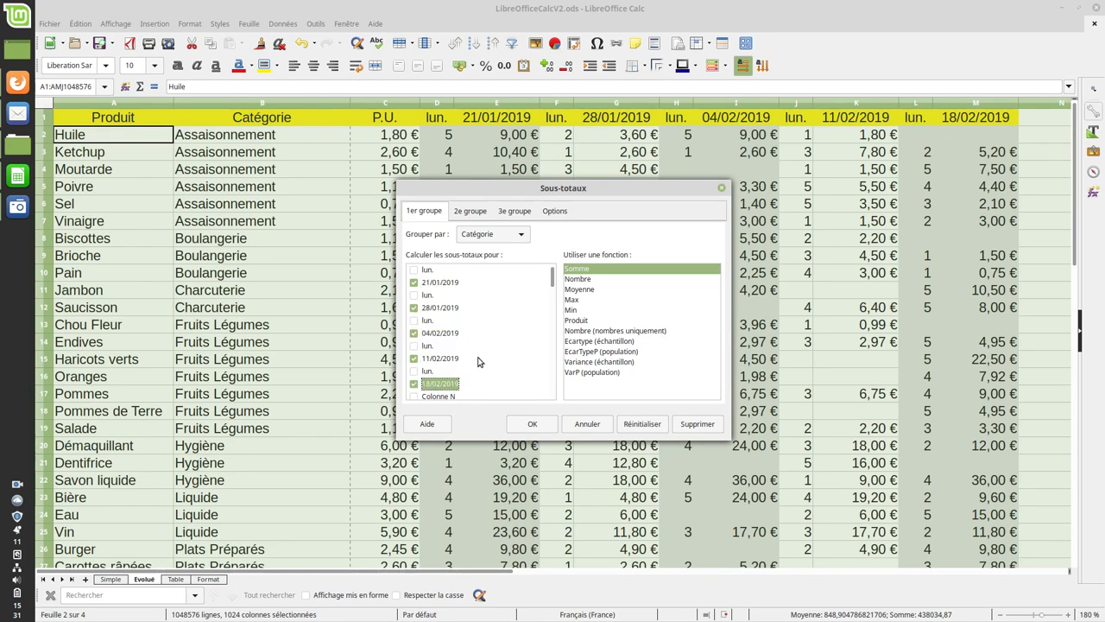
left_click(534, 424)
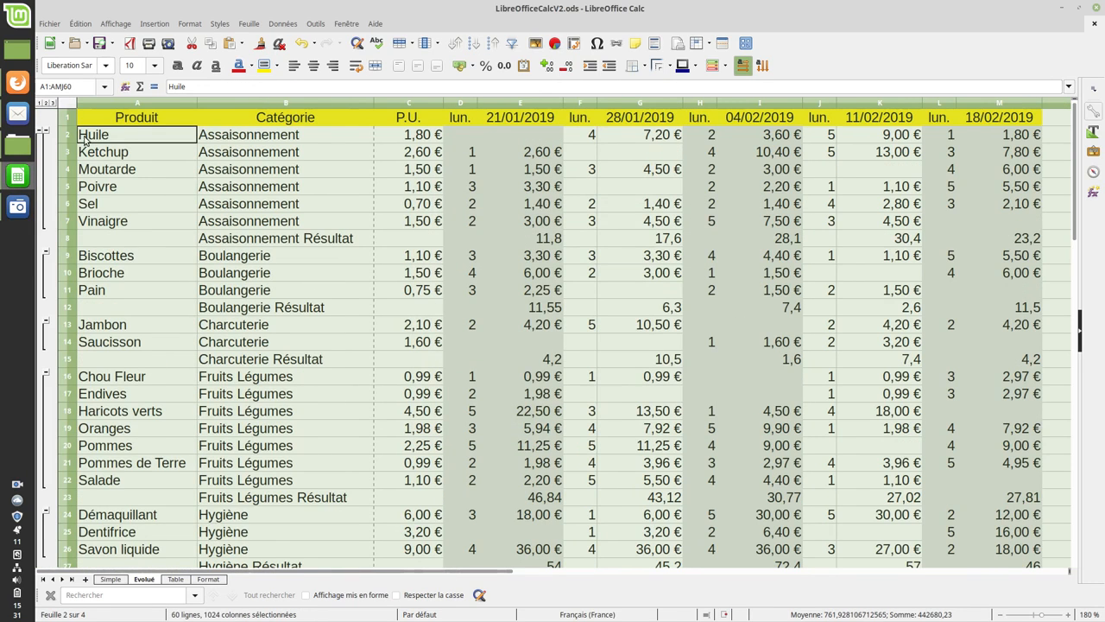
Step: Collapse the outline to its second level, and examine the Grand Somme formula for 21/01/2019 and its row label
left_click(45, 102)
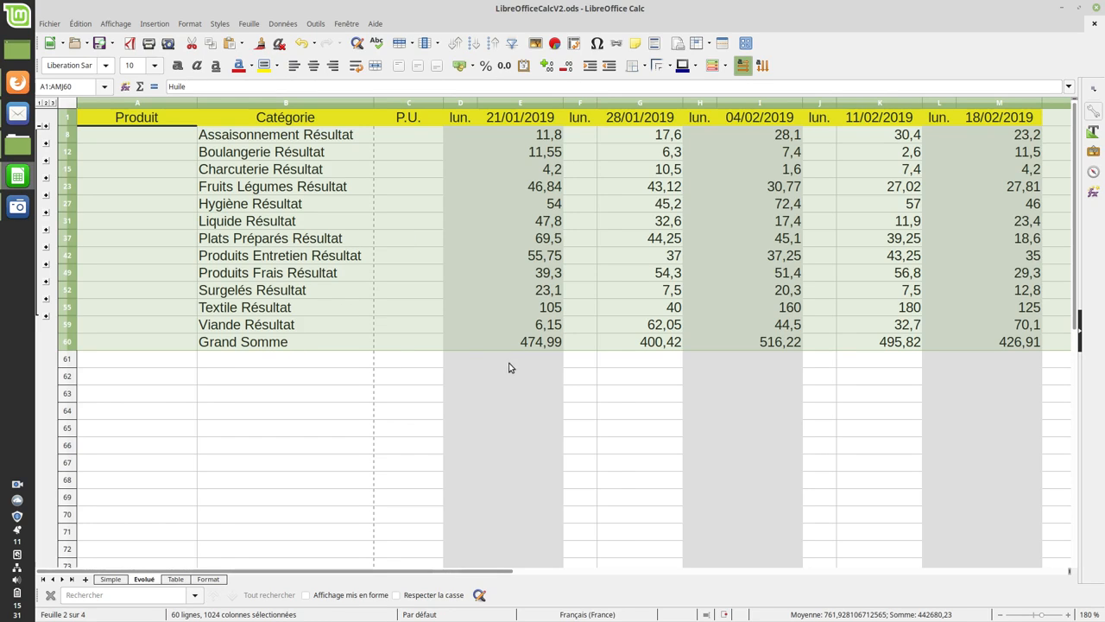
left_click(530, 346)
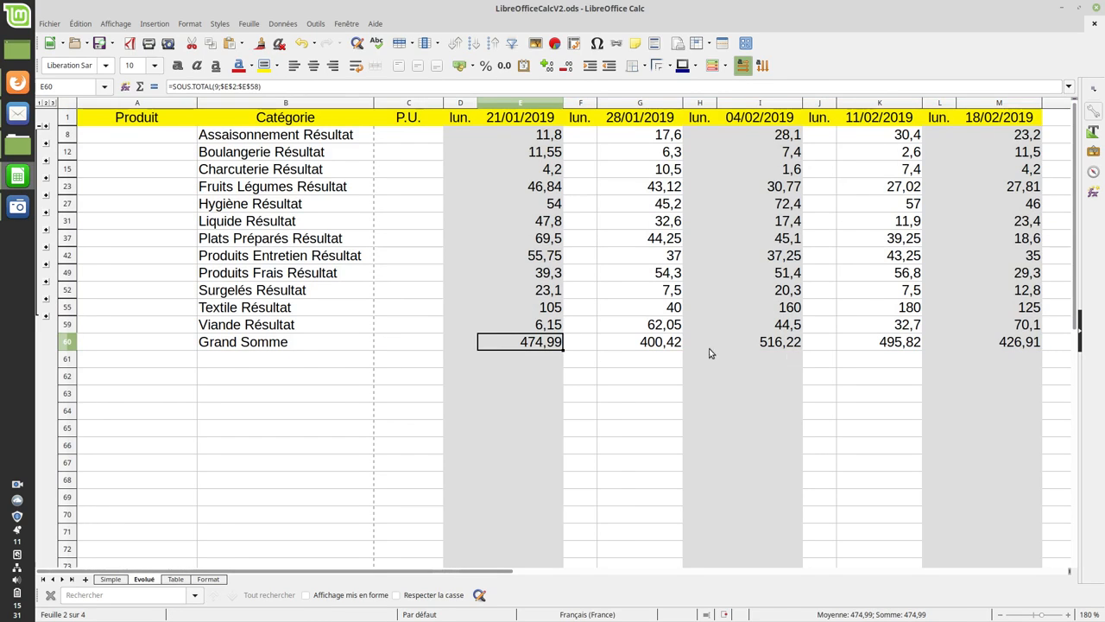
left_click(229, 344)
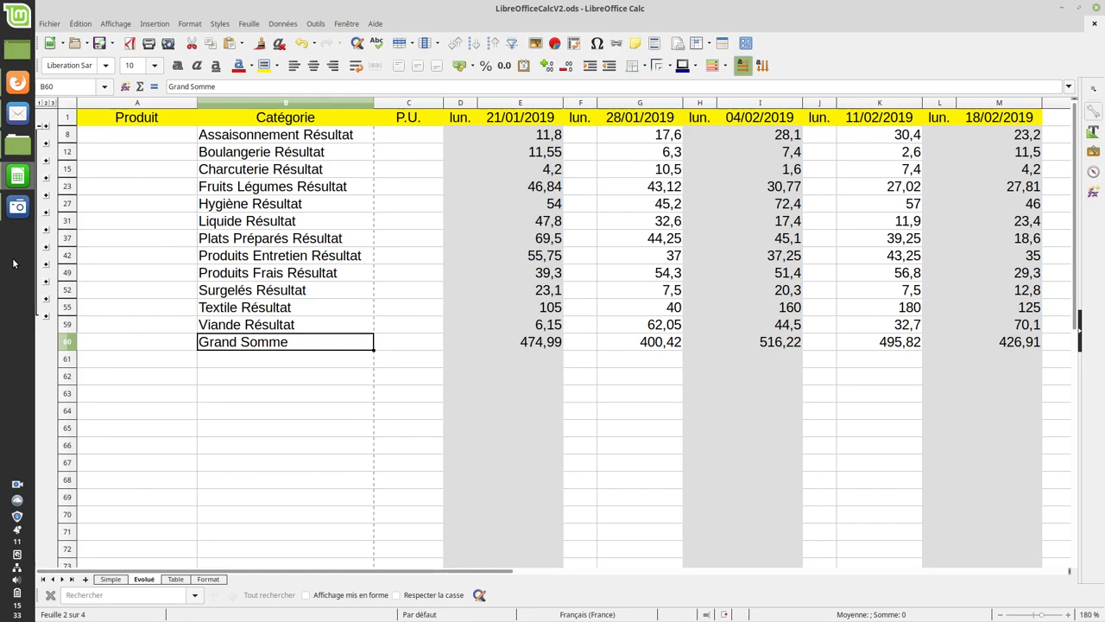
left_click(17, 206)
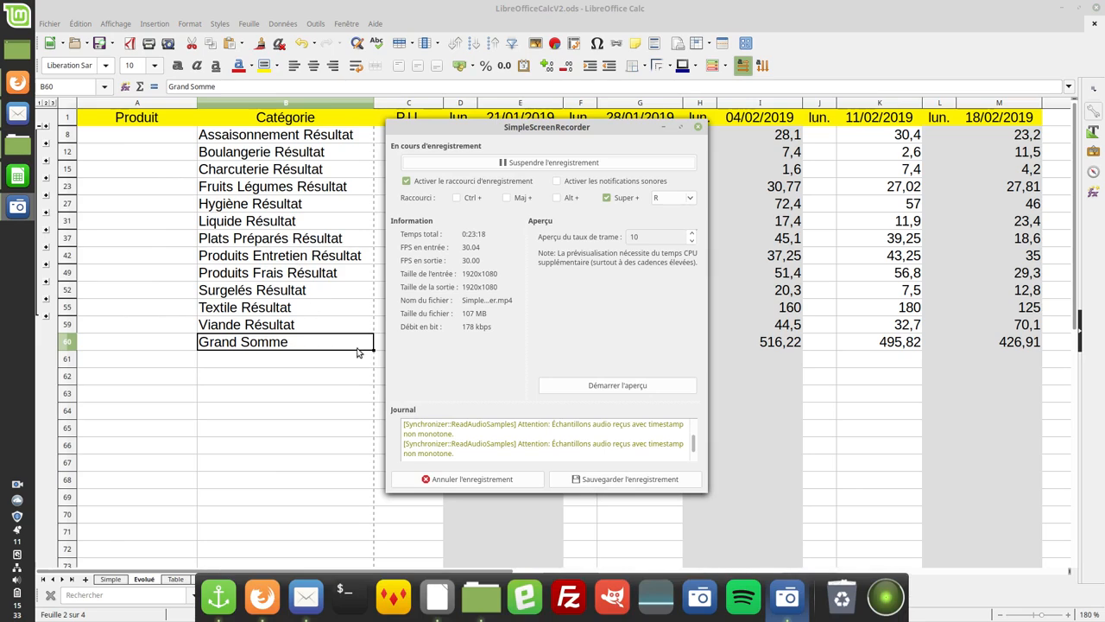